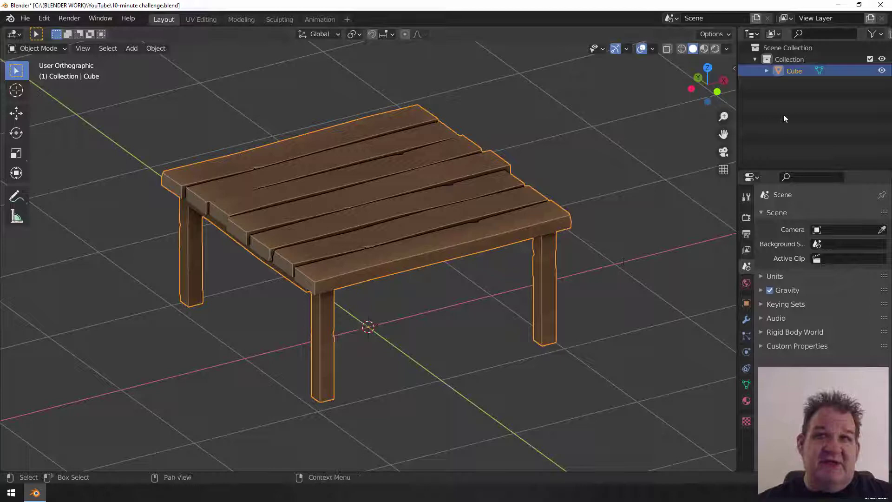
- Hide the finished table, add a new cube and assign it the Color Atlas material
{"action": "left_click", "coordinate": [882, 71]}
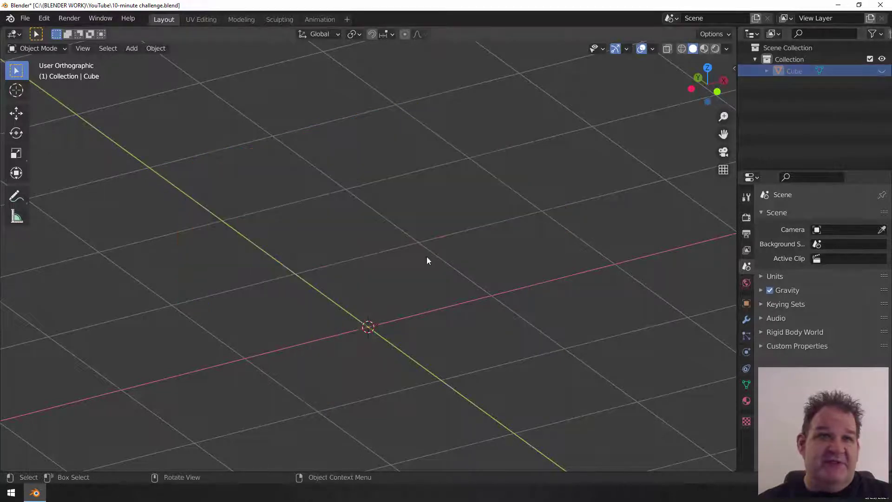
{"action": "key", "text": "shift+a"}
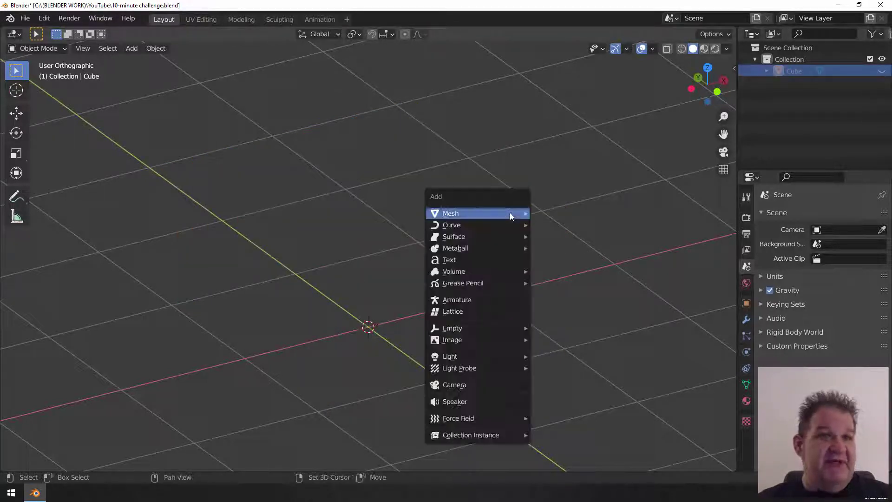
{"action": "mouse_move", "coordinate": [505, 216]}
{"action": "left_click", "coordinate": [552, 225]}
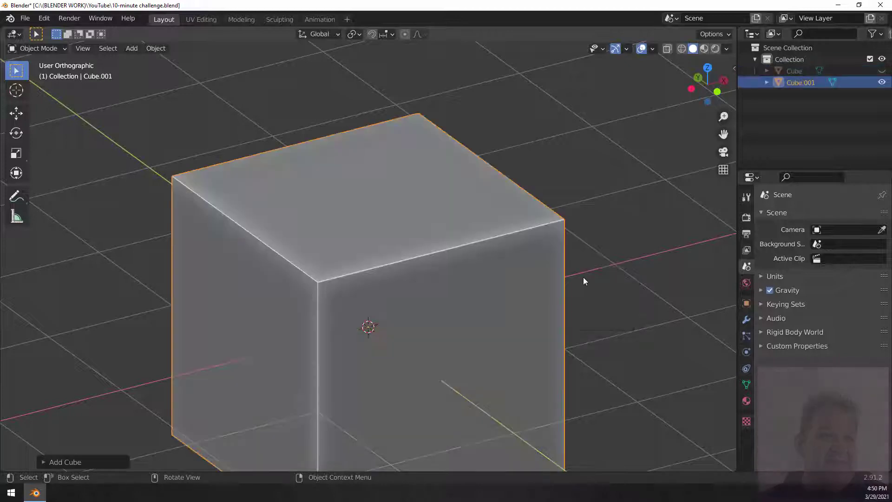
{"action": "scroll", "coordinate": [556, 275], "scroll_direction": "down", "scroll_amount": 4}
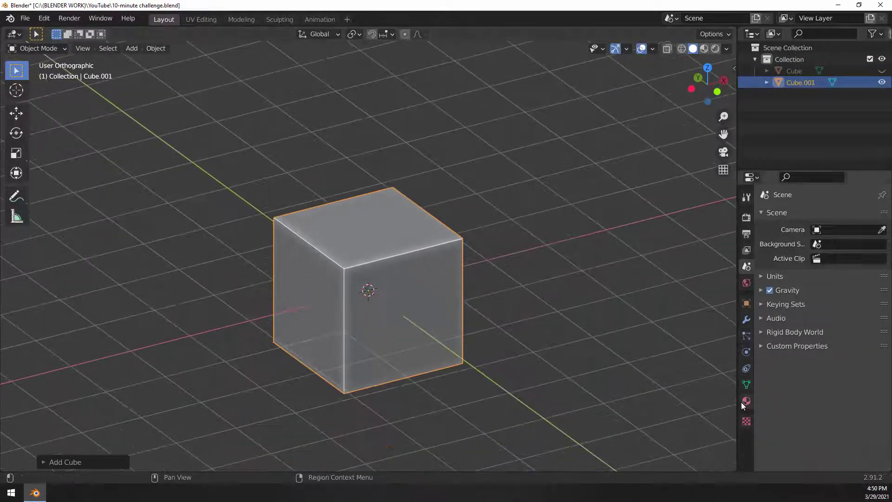
{"action": "left_click", "coordinate": [746, 400]}
{"action": "left_click", "coordinate": [767, 265]}
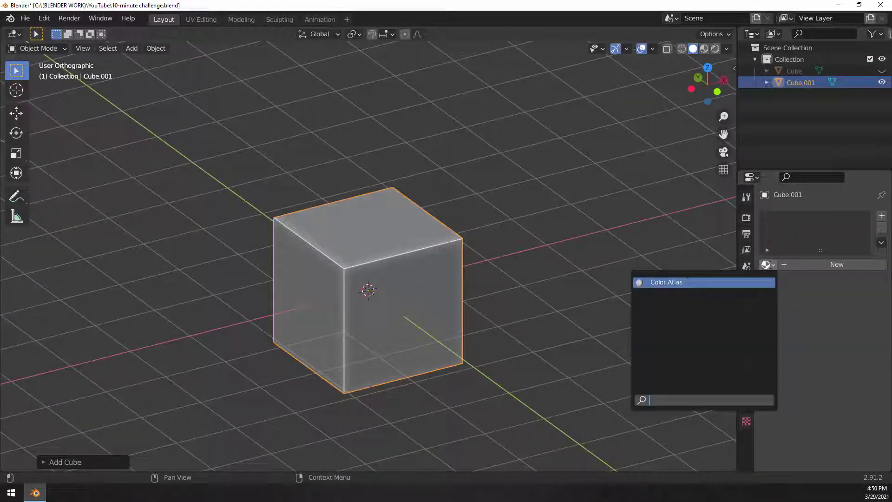
{"action": "left_click", "coordinate": [667, 282]}
- Collapse the cube's UVs to a single point and move them onto the brown wood swatch
{"action": "left_click", "coordinate": [201, 19]}
{"action": "key", "text": "s"}
{"action": "key", "text": "0"}
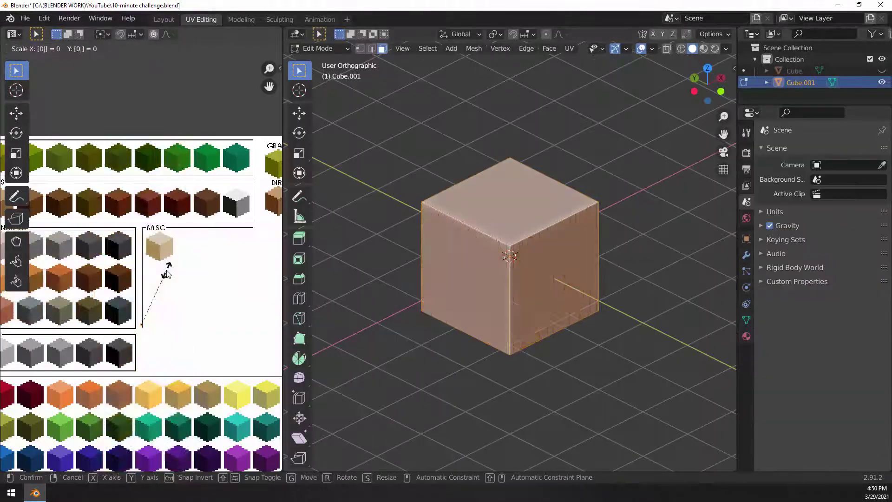
{"action": "key", "text": "Return"}
{"action": "scroll", "coordinate": [163, 301], "scroll_direction": "down", "scroll_amount": 3}
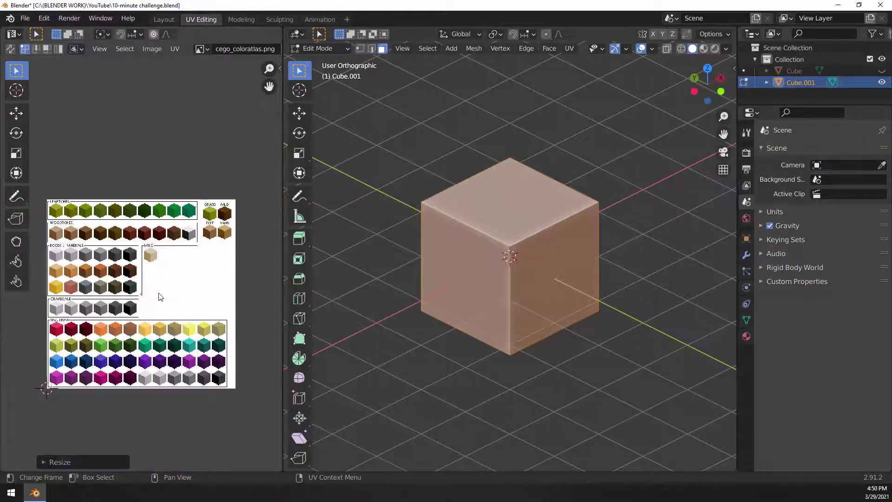
{"action": "scroll", "coordinate": [160, 297], "scroll_direction": "up", "scroll_amount": 1}
{"action": "key", "text": "g"}
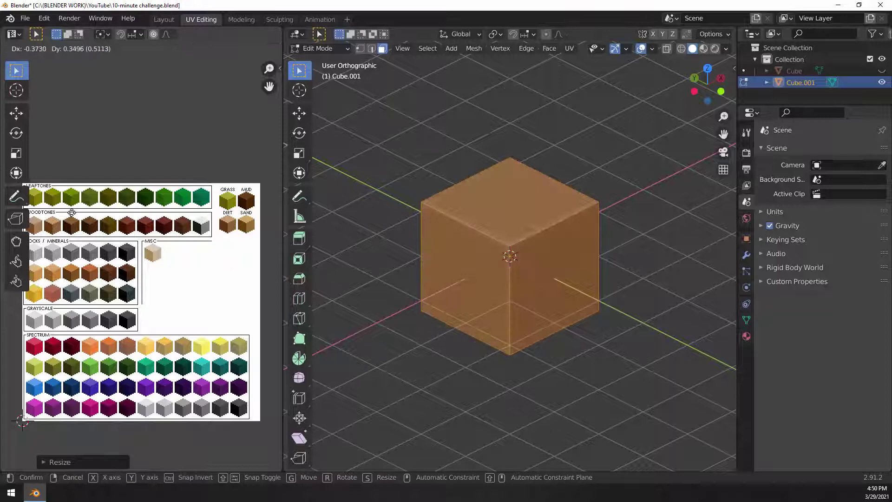
{"action": "left_click", "coordinate": [56, 218]}
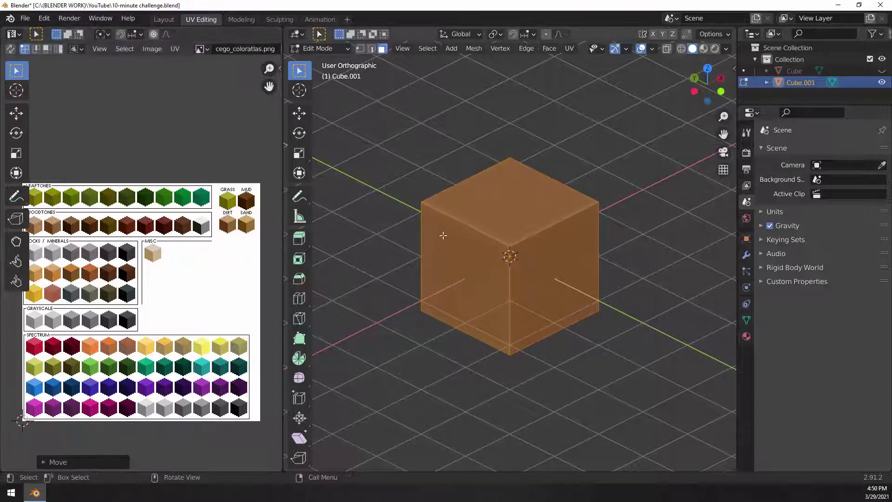
{"action": "left_click", "coordinate": [173, 22]}
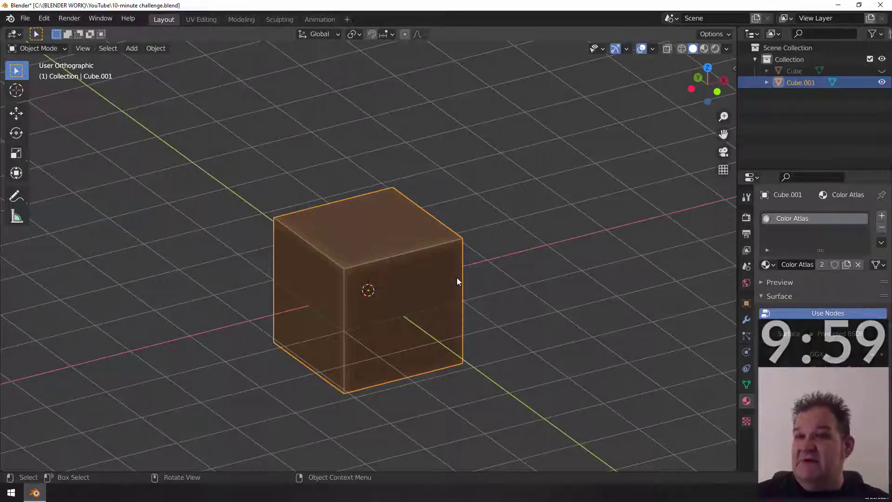
- In Edit Mode, scale the cube vertically to 0.05 to flatten it into a slab
{"action": "key", "text": "Tab"}
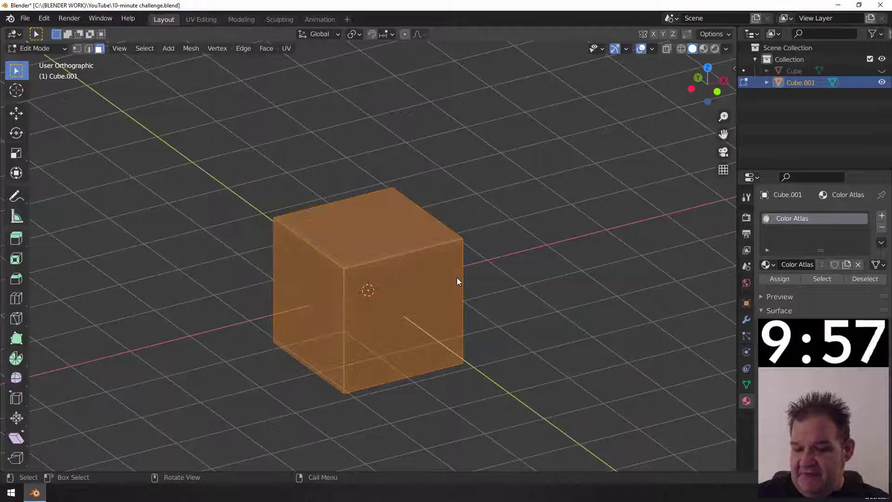
{"action": "key", "text": "s"}
{"action": "key", "text": "z"}
{"action": "key", "text": "equal"}
{"action": "type", "text": "0.05"}
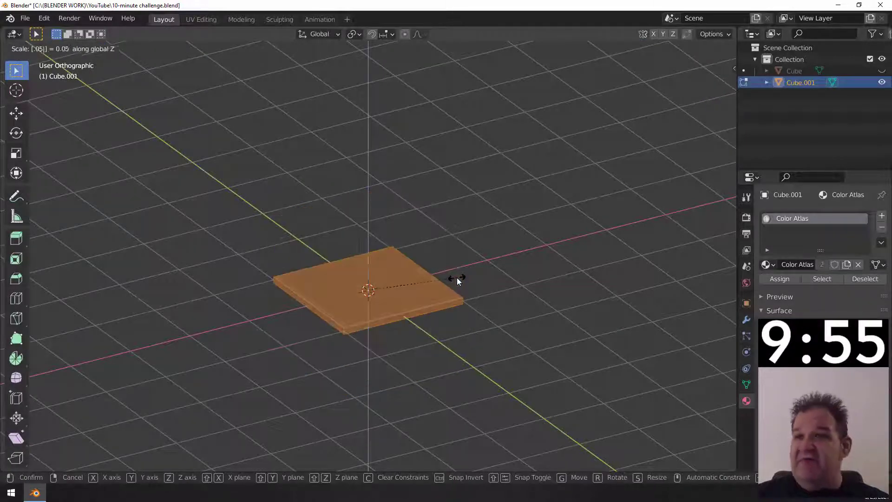
{"action": "key", "text": "Return"}
- Raise the slab 0.6 m along Z in front view
{"action": "key", "text": "KP_1"}
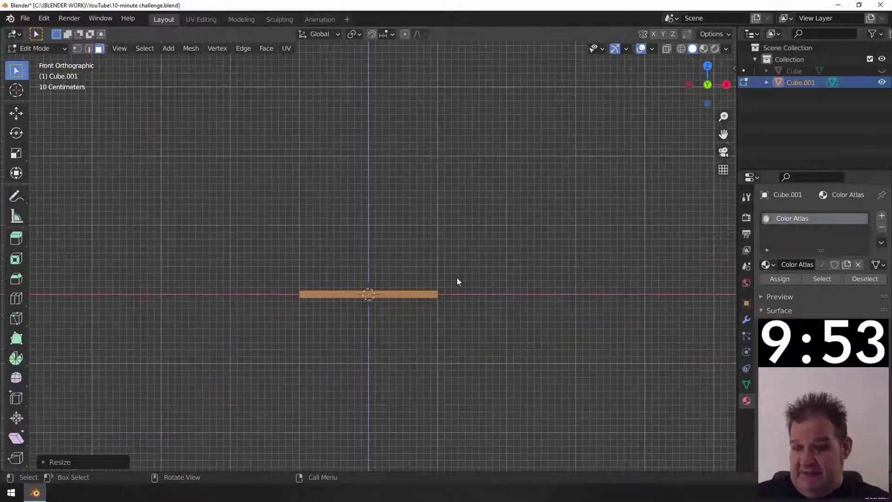
{"action": "key", "text": "g"}
{"action": "key", "text": "z"}
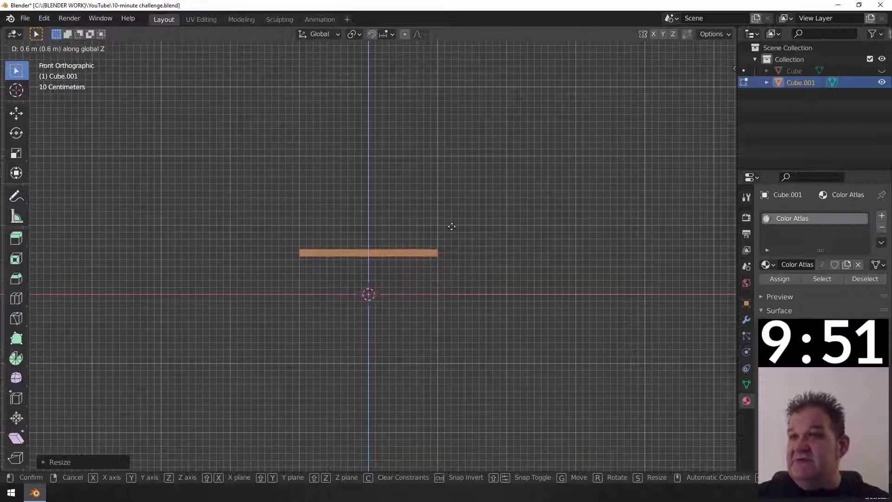
{"action": "left_click", "coordinate": [447, 209]}
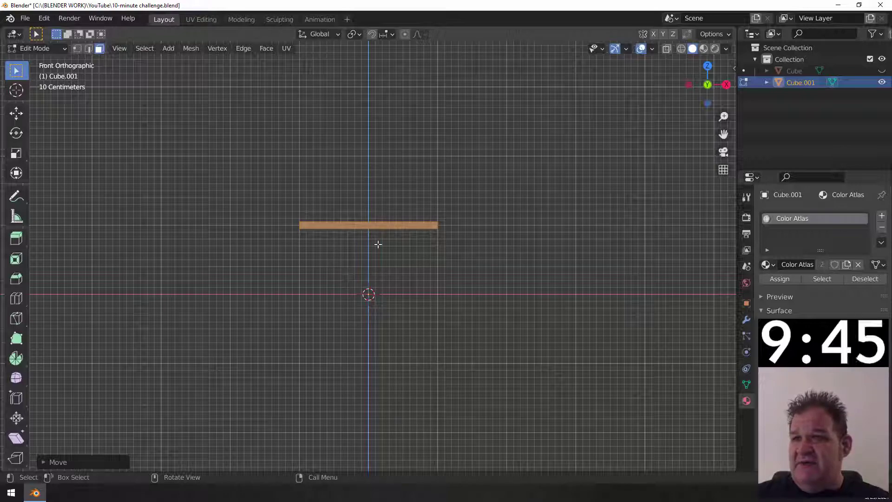
{"action": "middle_click_drag", "start_coordinate": [480, 271], "coordinate": [461, 251]}
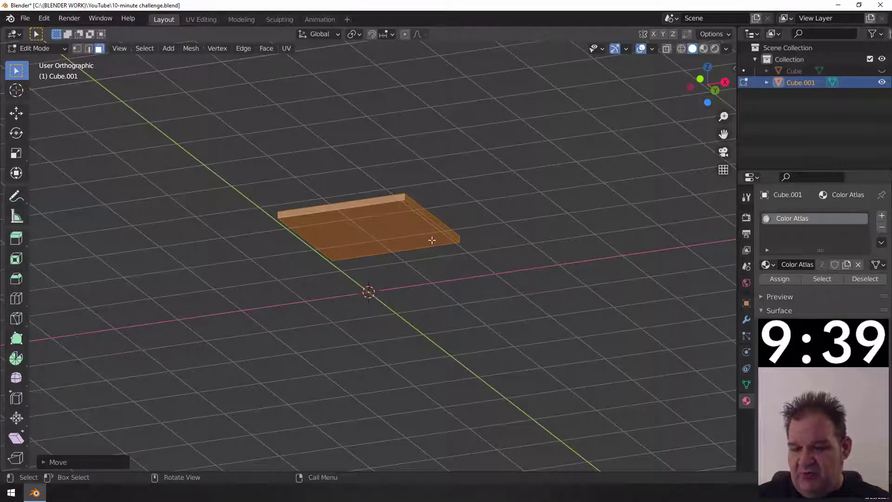
- Duplicate the slab's underside face, shrink it to a small square and place it at a corner
{"action": "key", "text": "alt+a"}
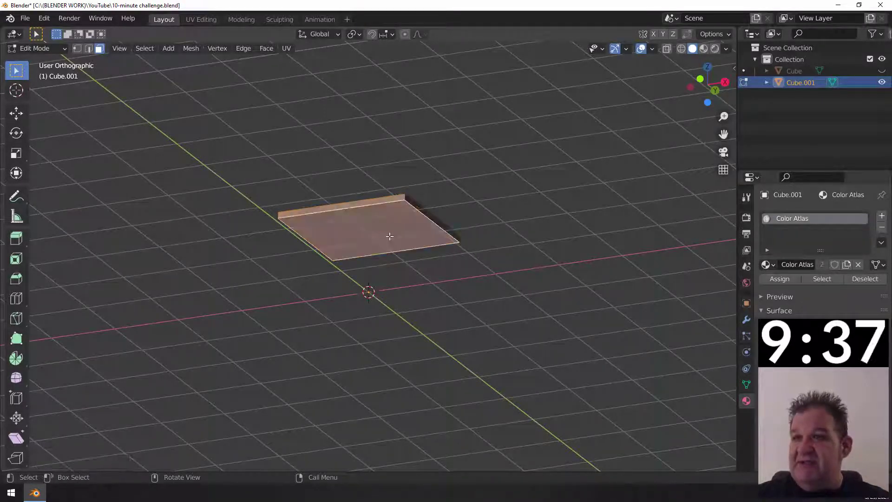
{"action": "key", "text": "shift+d"}
{"action": "right_click", "coordinate": [472, 249]}
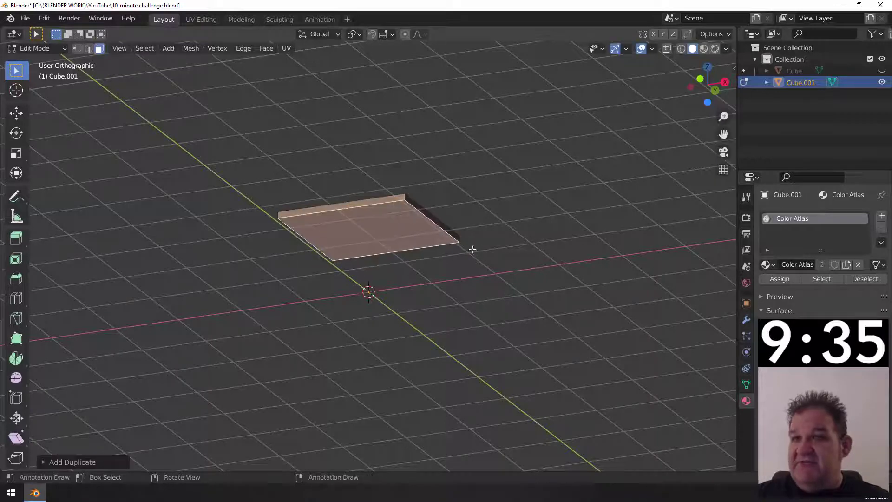
{"action": "key", "text": "ctrl+KP_7"}
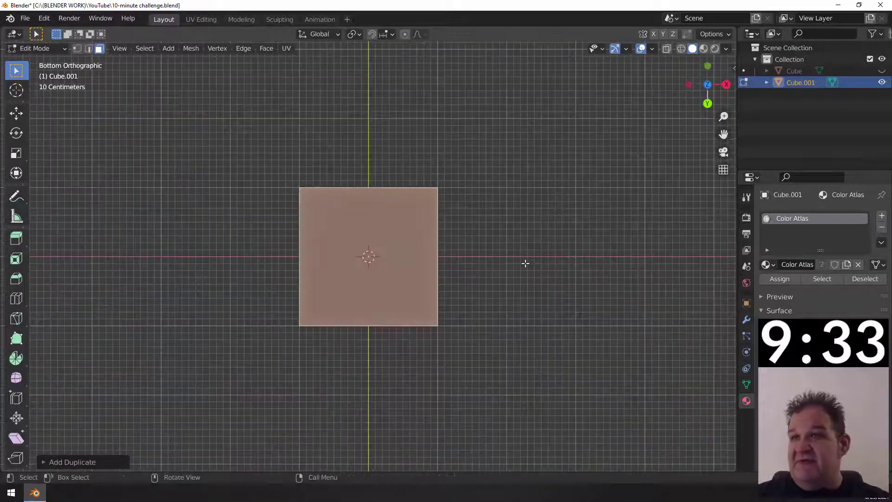
{"action": "key", "text": "s"}
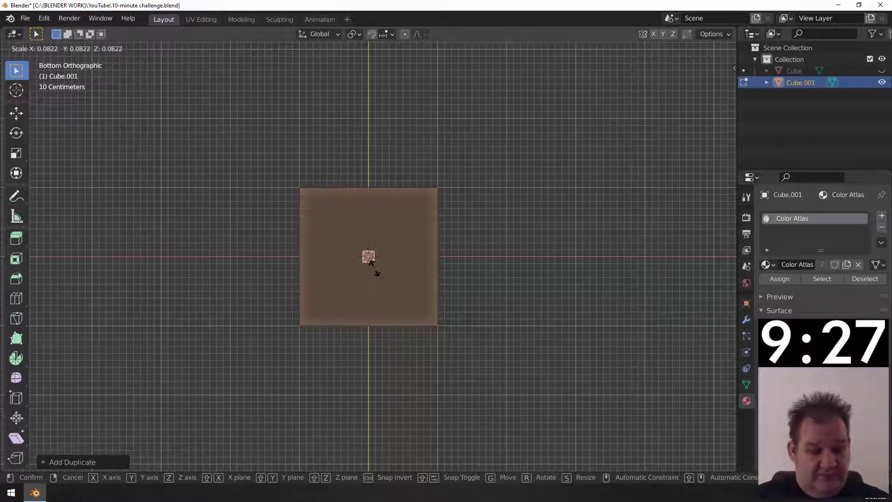
{"action": "key", "text": "Return"}
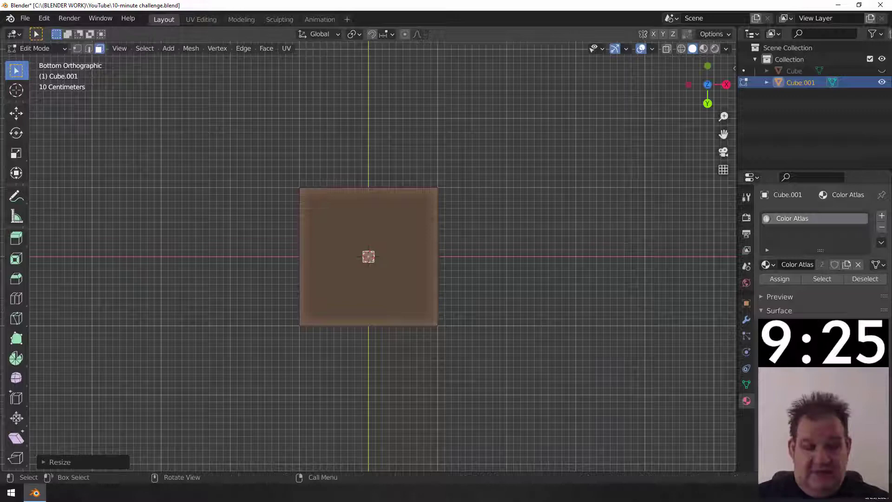
{"action": "key", "text": "g"}
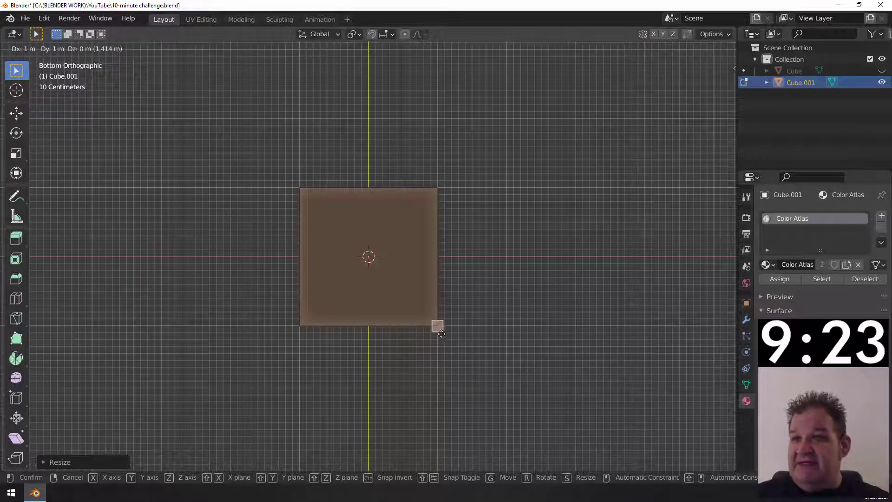
{"action": "left_click", "coordinate": [436, 325]}
{"action": "scroll", "coordinate": [464, 331], "scroll_direction": "up", "scroll_amount": 3}
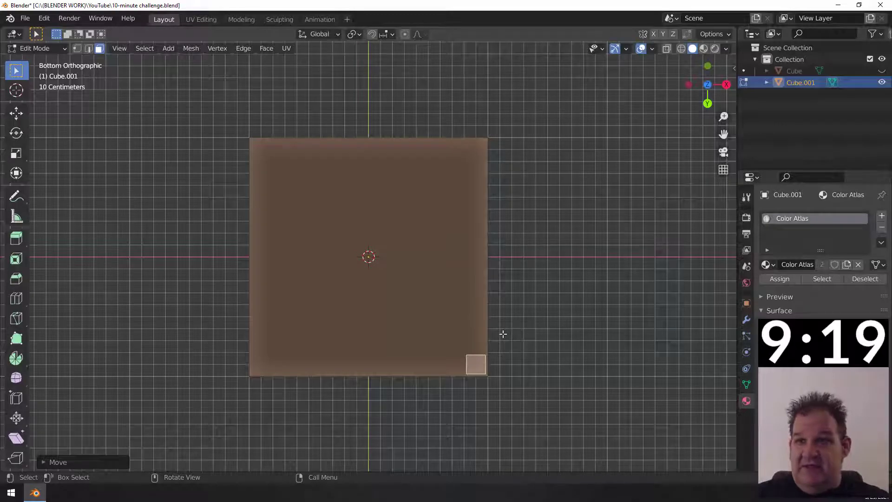
{"action": "key", "text": "KP_1"}
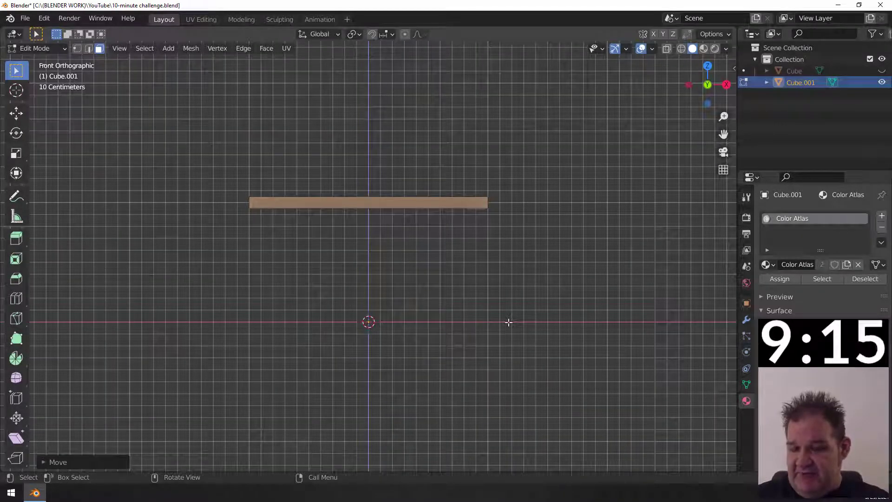
- Extrude the corner square down into a leg with its bottom on the ground line
{"action": "key", "text": "e"}
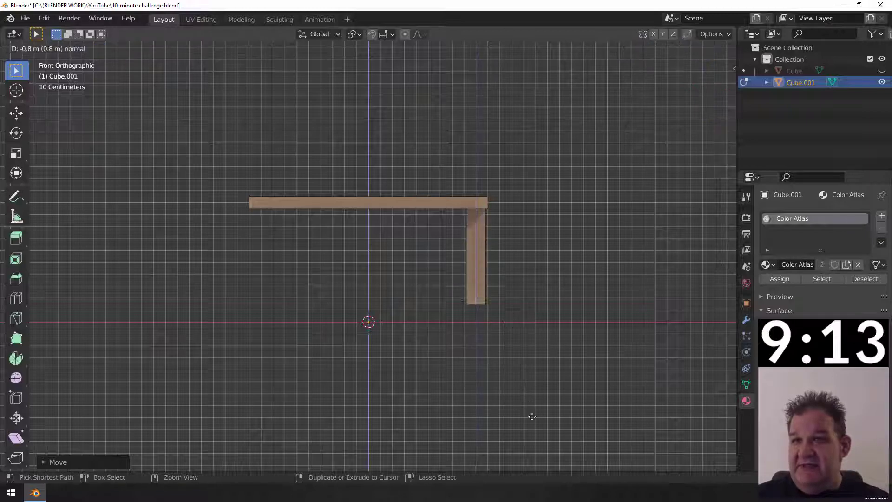
{"action": "left_click", "coordinate": [536, 433]}
{"action": "scroll", "coordinate": [516, 342], "scroll_direction": "up", "scroll_amount": 4}
{"action": "middle_click_drag", "start_coordinate": [516, 343], "coordinate": [414, 229], "text": "shift"}
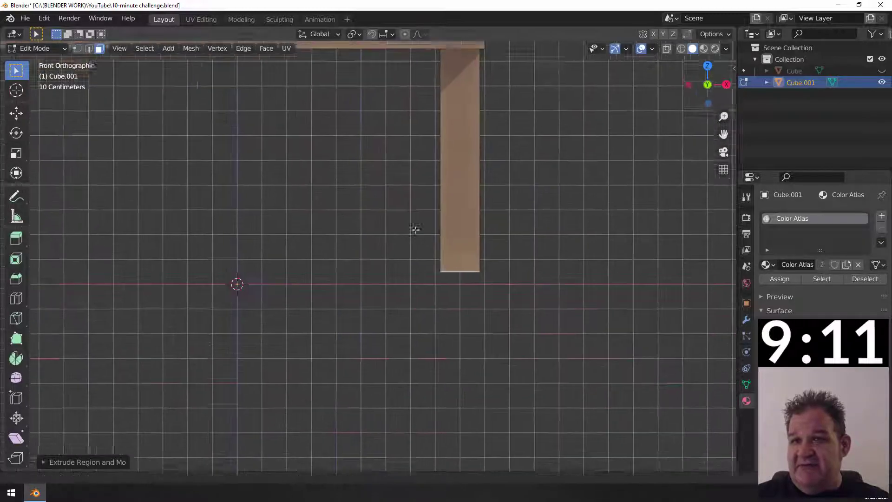
{"action": "scroll", "coordinate": [414, 229], "scroll_direction": "up", "scroll_amount": 1}
{"action": "scroll", "coordinate": [515, 299], "scroll_direction": "up", "scroll_amount": 1}
{"action": "scroll", "coordinate": [516, 299], "scroll_direction": "up", "scroll_amount": 2}
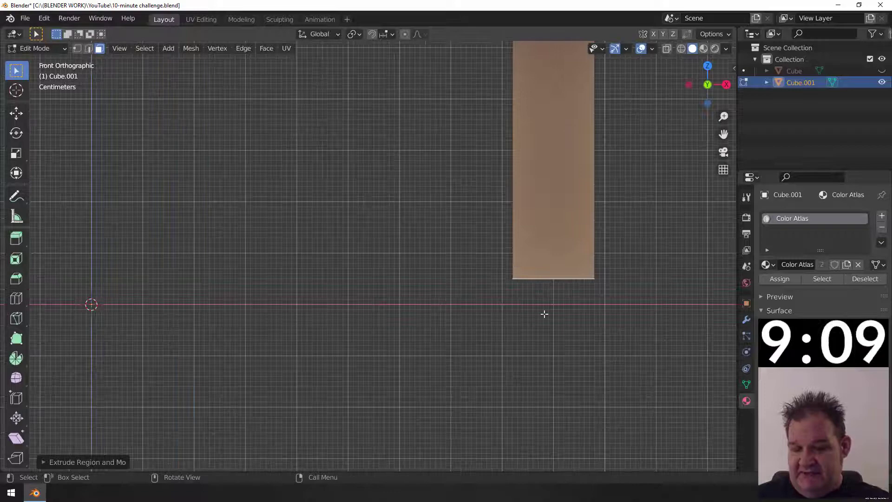
{"action": "key", "text": "g"}
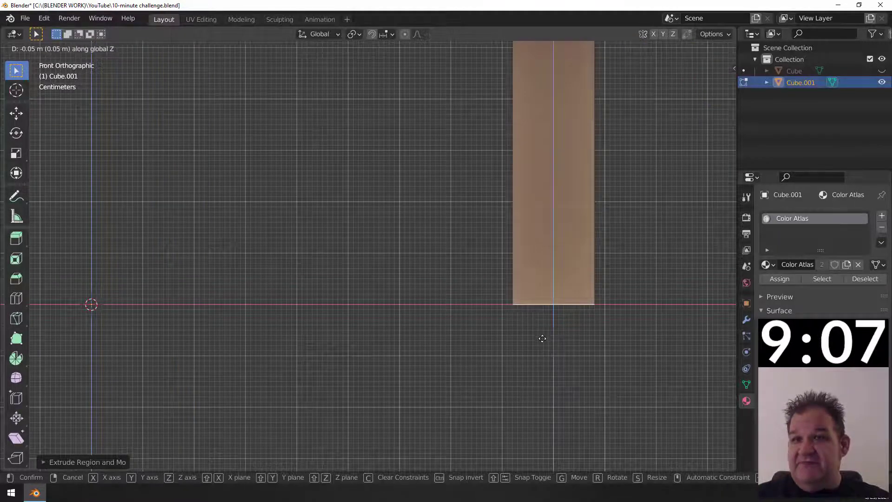
{"action": "left_click", "coordinate": [541, 338]}
{"action": "scroll", "coordinate": [523, 264], "scroll_direction": "down", "scroll_amount": 5}
{"action": "scroll", "coordinate": [523, 264], "scroll_direction": "down", "scroll_amount": 1}
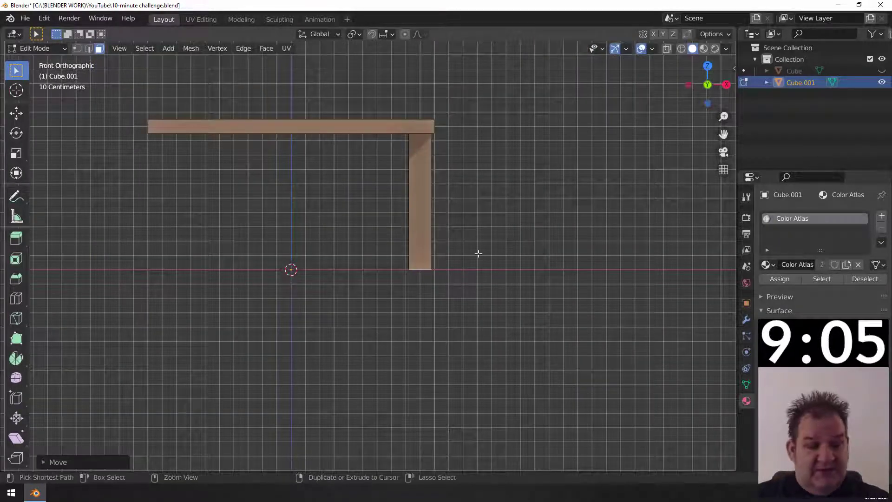
{"action": "key", "text": "ctrl+KP_Add"}
- Duplicate the leg to the bottom-left corner, then copy both to the top corners
{"action": "key", "text": "ctrl+KP_7"}
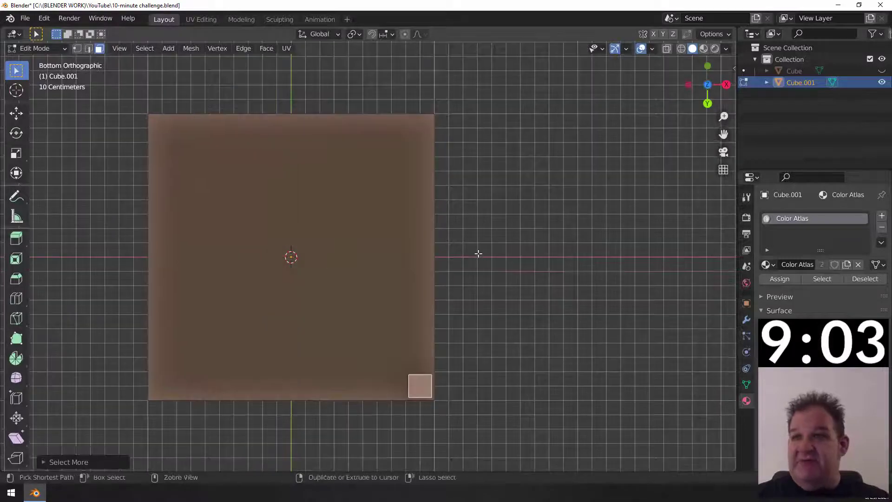
{"action": "scroll", "coordinate": [439, 296], "scroll_direction": "down", "scroll_amount": 3}
{"action": "scroll", "coordinate": [442, 300], "scroll_direction": "up", "scroll_amount": 1}
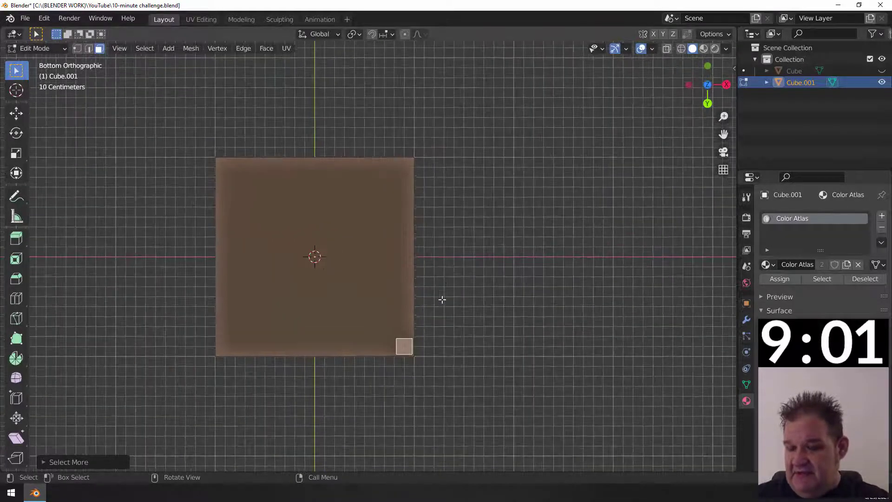
{"action": "key", "text": "shift+d"}
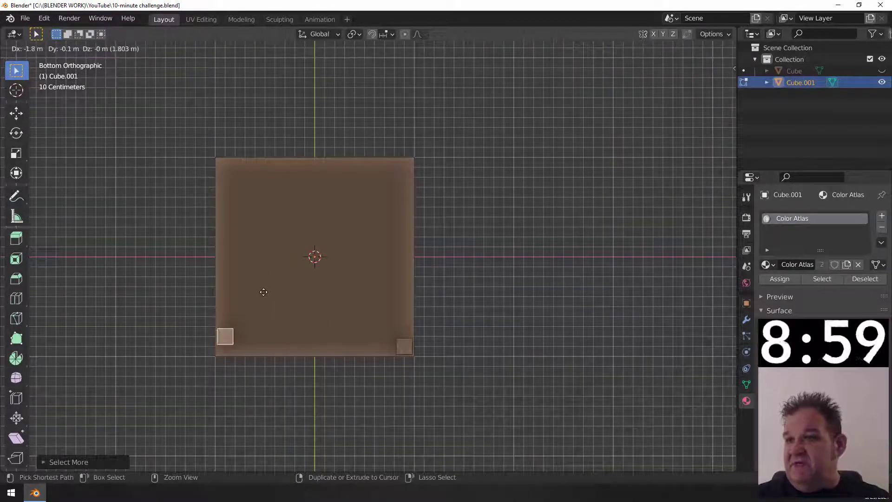
{"action": "left_click", "coordinate": [258, 296]}
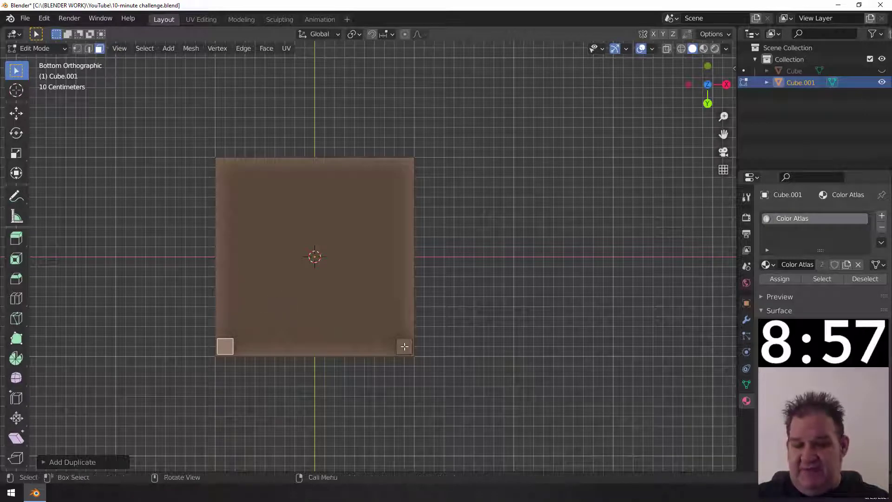
{"action": "key", "text": "l"}
{"action": "key", "text": "shift+d"}
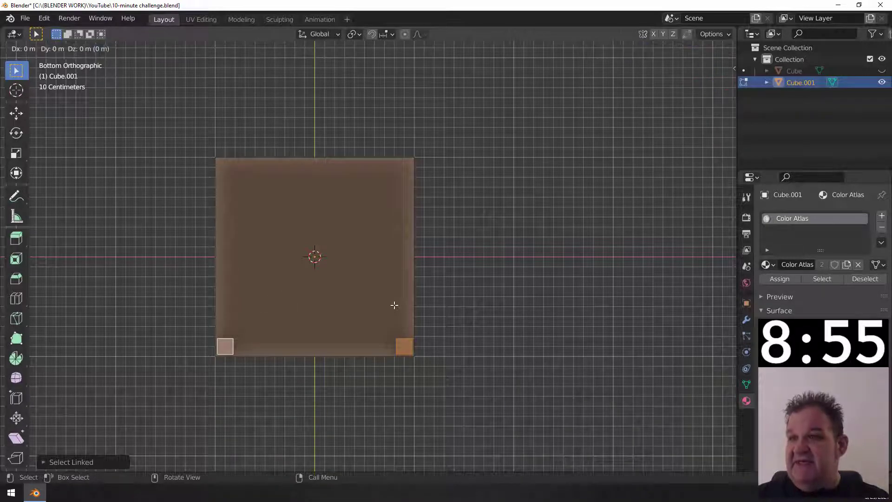
{"action": "left_click", "coordinate": [405, 134], "text": "ctrl"}
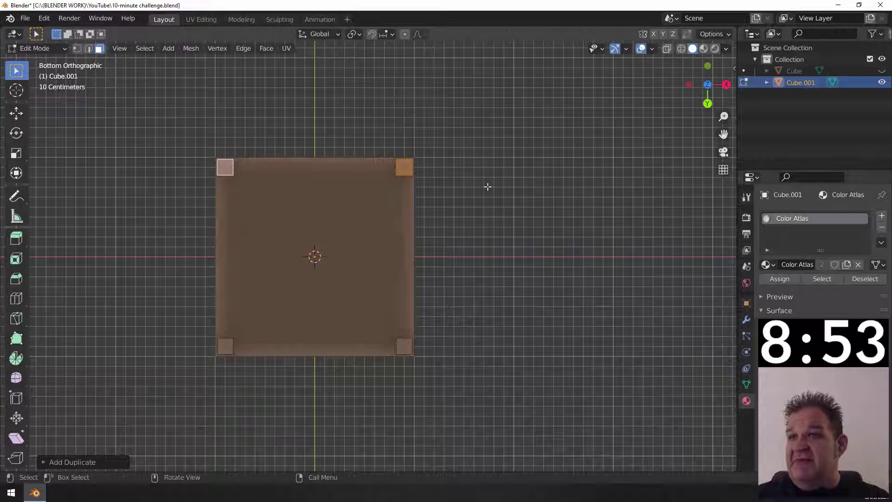
{"action": "middle_click_drag", "start_coordinate": [486, 186], "coordinate": [491, 303]}
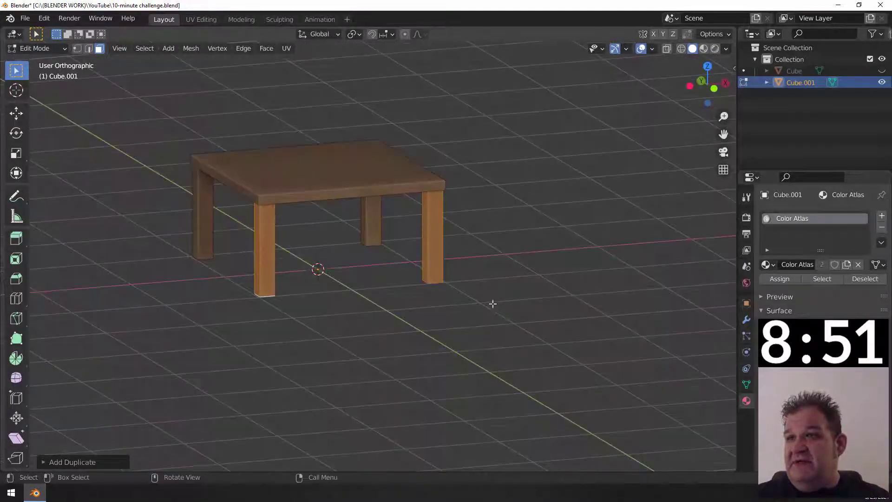
{"action": "scroll", "coordinate": [502, 289], "scroll_direction": "up", "scroll_amount": 3}
{"action": "middle_click_drag", "start_coordinate": [377, 199], "coordinate": [418, 216]}
- Add loop cuts across the front-left, front-right, back and left legs
{"action": "key", "text": "ctrl+r"}
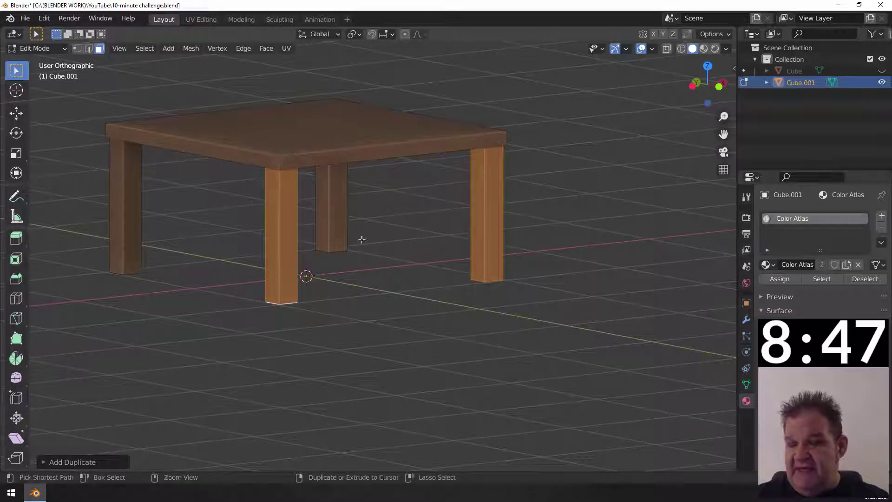
{"action": "left_click", "coordinate": [285, 213]}
{"action": "left_click", "coordinate": [458, 221]}
{"action": "key", "text": "ctrl+r"}
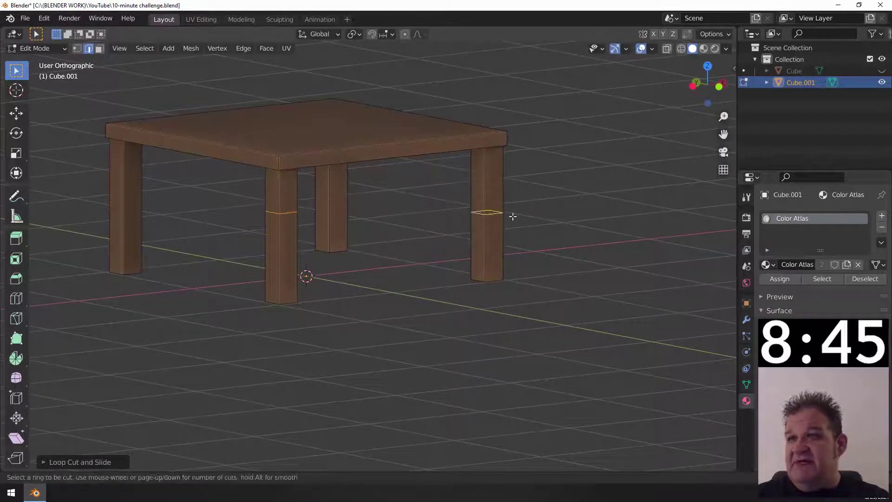
{"action": "left_click", "coordinate": [510, 216]}
{"action": "left_click", "coordinate": [504, 222]}
{"action": "key", "text": "ctrl+r"}
{"action": "scroll", "coordinate": [352, 199], "scroll_direction": "up", "scroll_amount": 1}
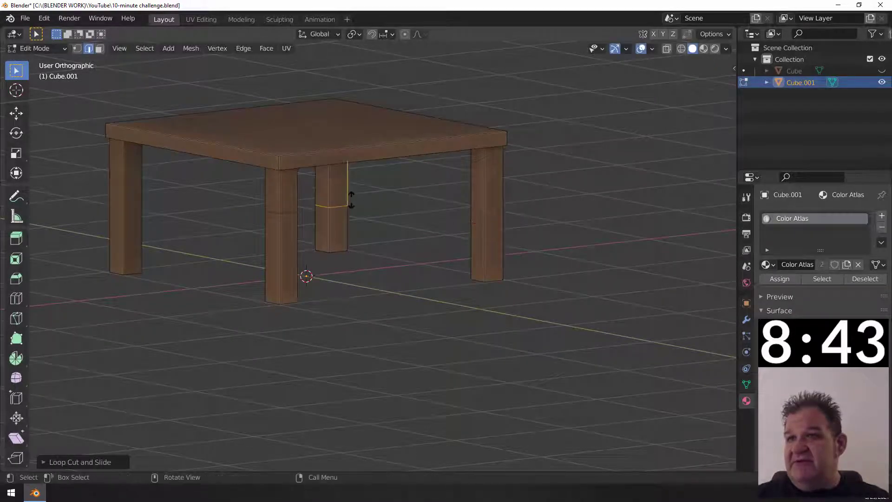
{"action": "left_click", "coordinate": [353, 193]}
{"action": "left_click", "coordinate": [353, 213]}
{"action": "key", "text": "ctrl+r"}
{"action": "left_click", "coordinate": [114, 215]}
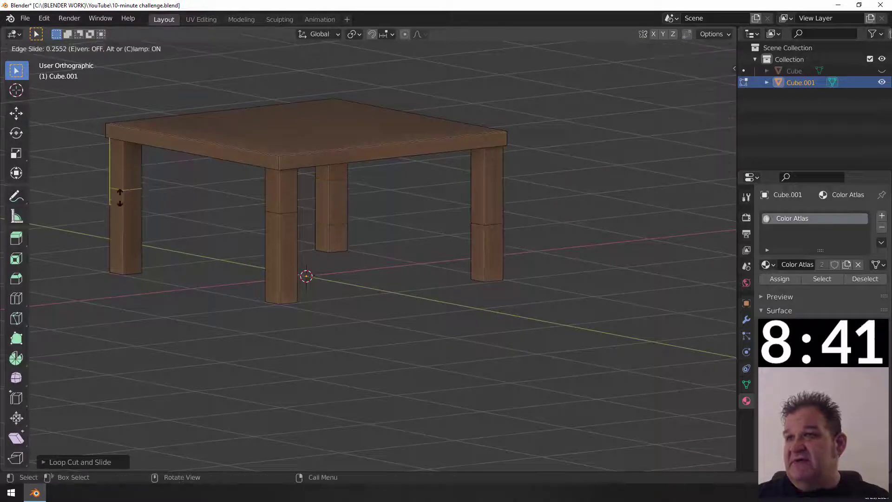
{"action": "left_click", "coordinate": [119, 195]}
{"action": "middle_click_drag", "start_coordinate": [253, 229], "coordinate": [277, 224]}
{"action": "middle_click_drag", "start_coordinate": [238, 201], "coordinate": [404, 224], "text": "shift"}
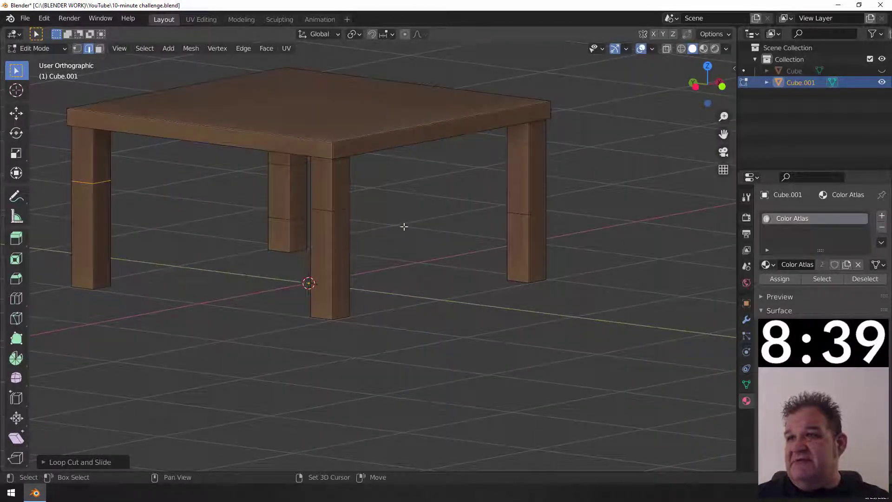
- Tilt and shift the left leg's edge loops, dropping one toward the foot
{"action": "key", "text": "r"}
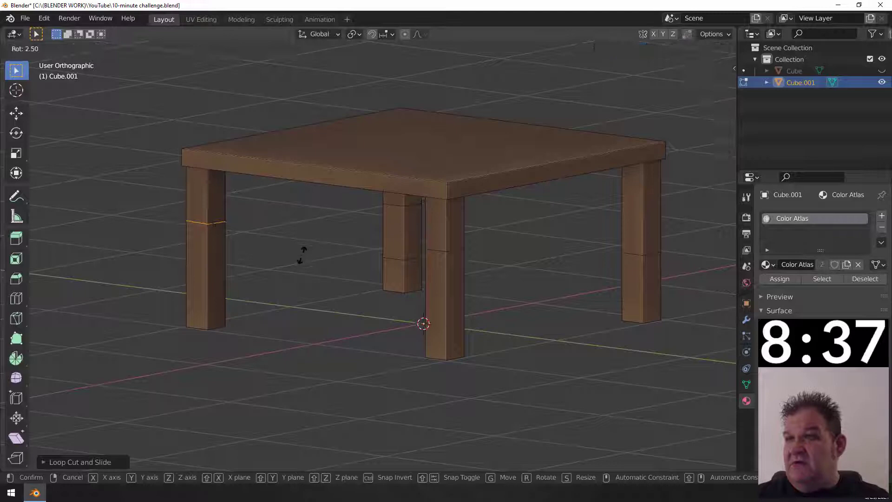
{"action": "left_click", "coordinate": [301, 255]}
{"action": "key", "text": "g"}
{"action": "left_click", "coordinate": [301, 259]}
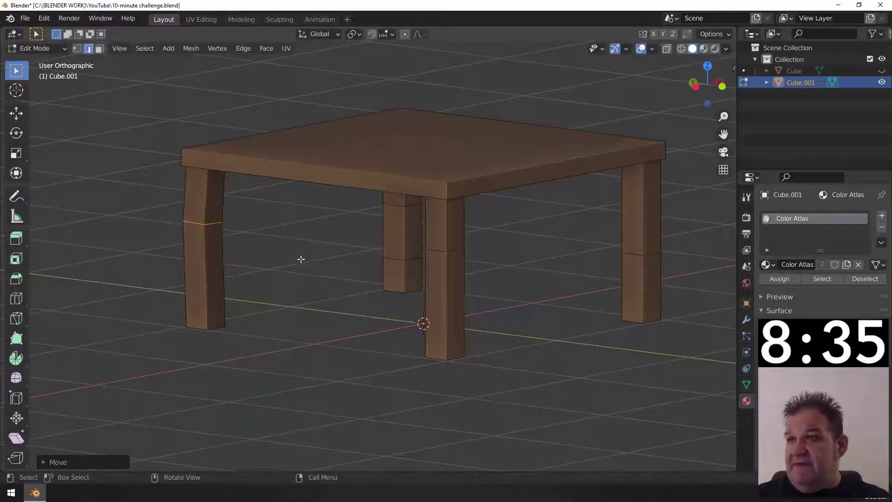
{"action": "middle_click_drag", "start_coordinate": [307, 283], "coordinate": [381, 291]}
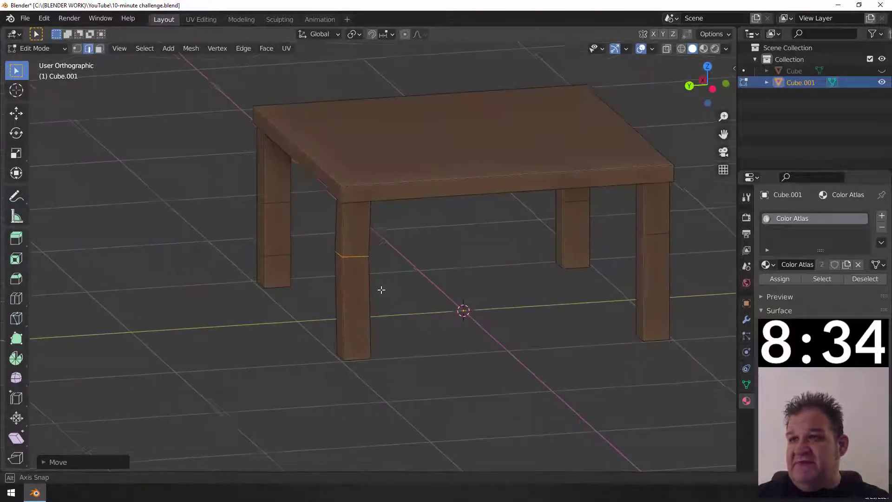
{"action": "left_click", "coordinate": [279, 200], "text": "alt"}
{"action": "key", "text": "r"}
{"action": "left_click", "coordinate": [325, 223]}
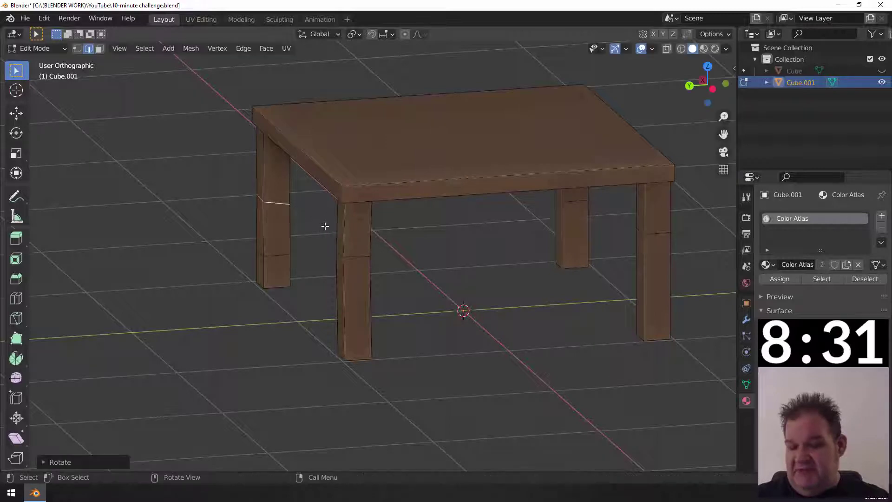
{"action": "key", "text": "g"}
{"action": "left_click", "coordinate": [285, 254]}
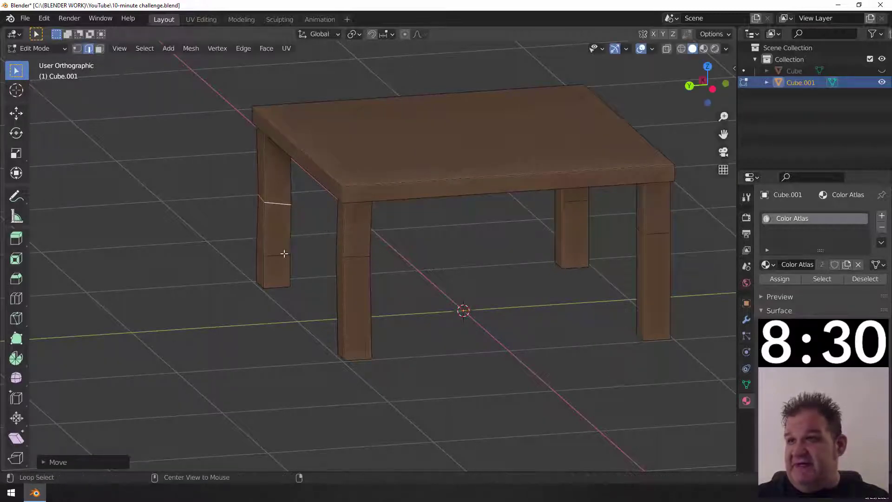
{"action": "key", "text": "r"}
{"action": "left_click", "coordinate": [309, 249]}
{"action": "middle_click_drag", "start_coordinate": [309, 249], "coordinate": [375, 276]}
{"action": "key", "text": "g"}
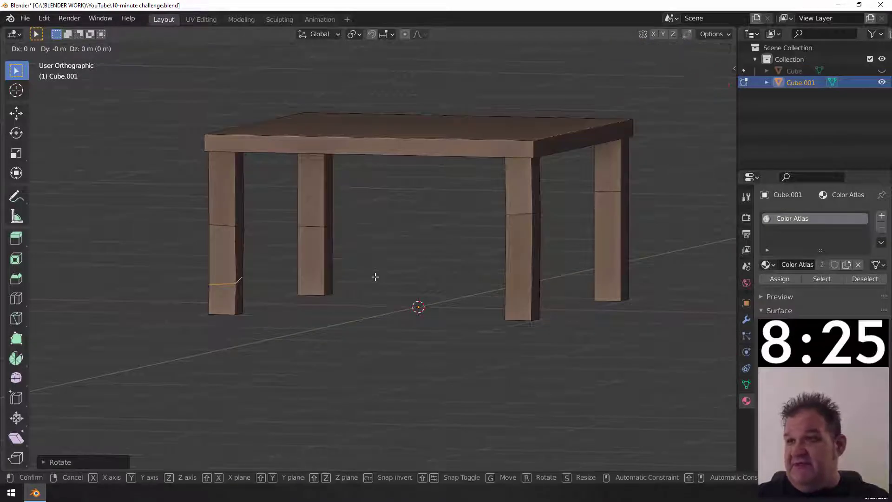
{"action": "left_click", "coordinate": [373, 277]}
{"action": "middle_click_drag", "start_coordinate": [369, 272], "coordinate": [207, 233]}
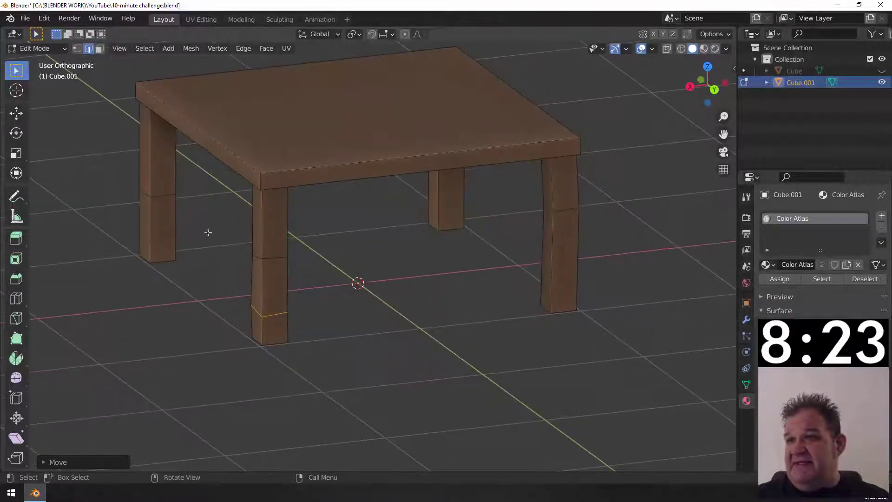
- Move and tilt edge loops on the back-left and left legs for an uneven look
{"action": "left_click", "coordinate": [160, 198], "text": "alt"}
{"action": "key", "text": "g"}
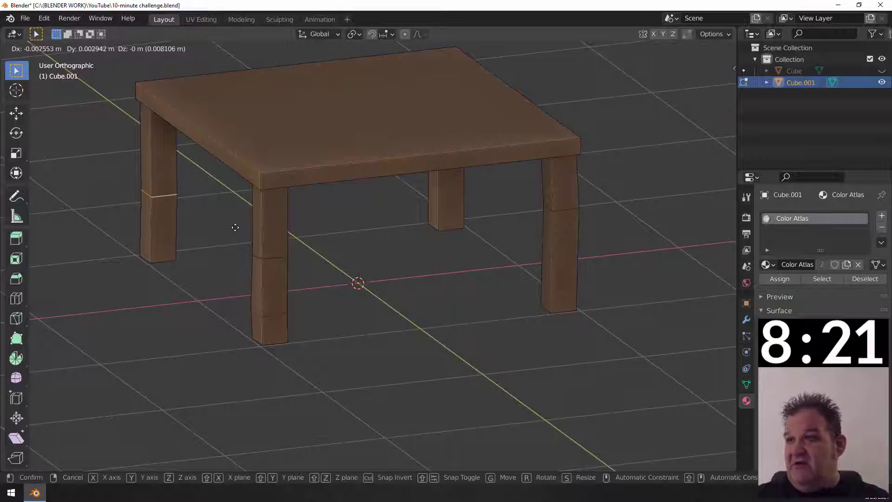
{"action": "left_click", "coordinate": [233, 226]}
{"action": "middle_click_drag", "start_coordinate": [233, 227], "coordinate": [185, 207]}
{"action": "left_click", "coordinate": [185, 207], "text": "alt"}
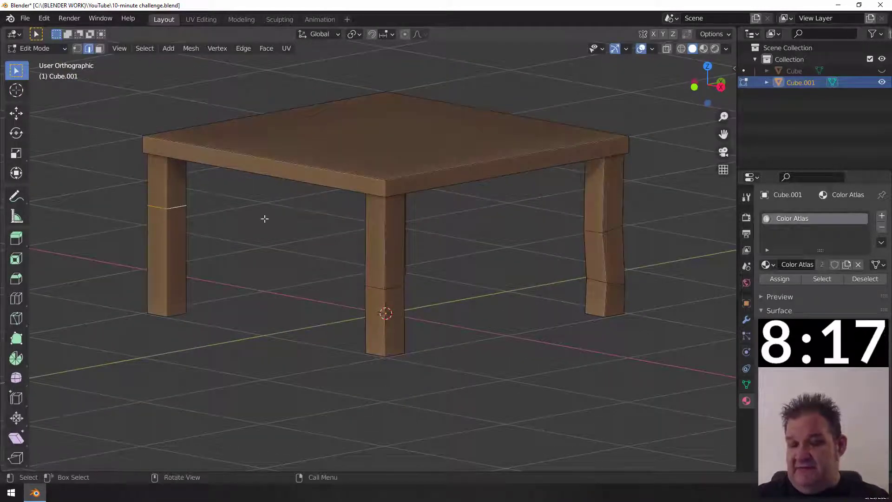
{"action": "key", "text": "r"}
{"action": "left_click", "coordinate": [269, 204]}
{"action": "key", "text": "g"}
{"action": "left_click", "coordinate": [269, 210]}
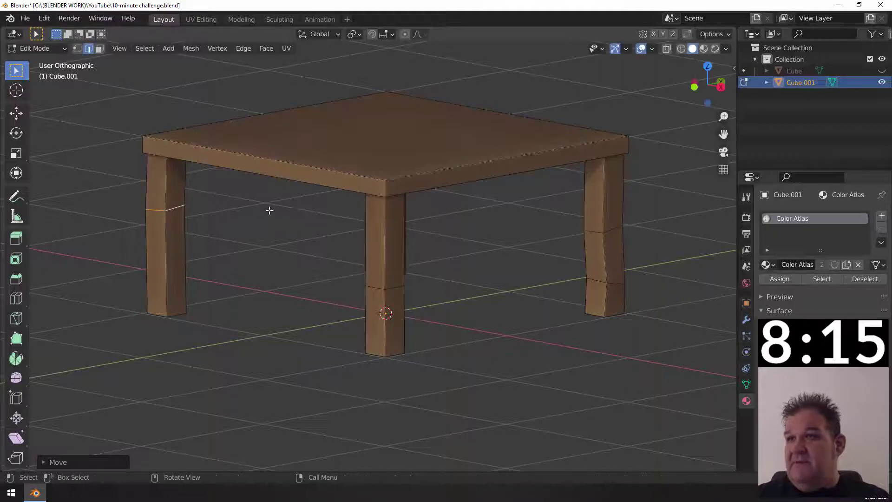
{"action": "middle_click_drag", "start_coordinate": [269, 210], "coordinate": [358, 265]}
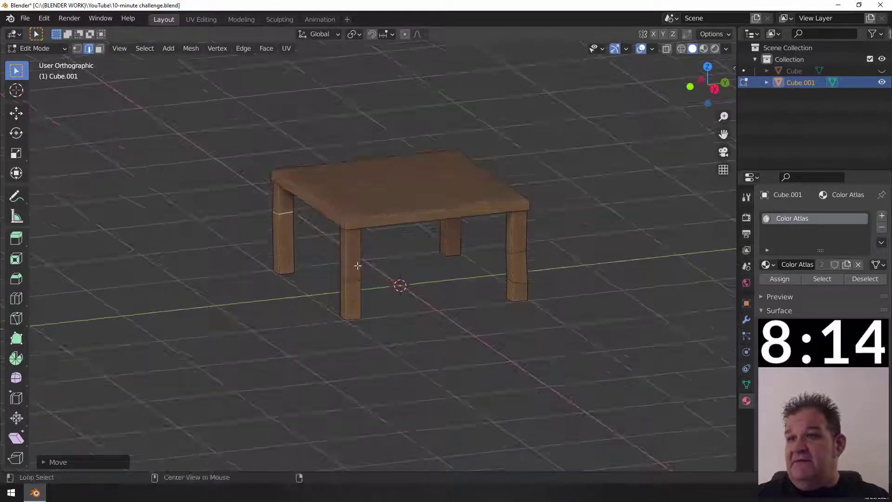
{"action": "key", "text": "r"}
{"action": "left_click", "coordinate": [411, 283]}
- Set the pivot to Individual Origins and shrink the selected leg loops to 0.926
{"action": "middle_click_drag", "start_coordinate": [444, 248], "coordinate": [395, 211]}
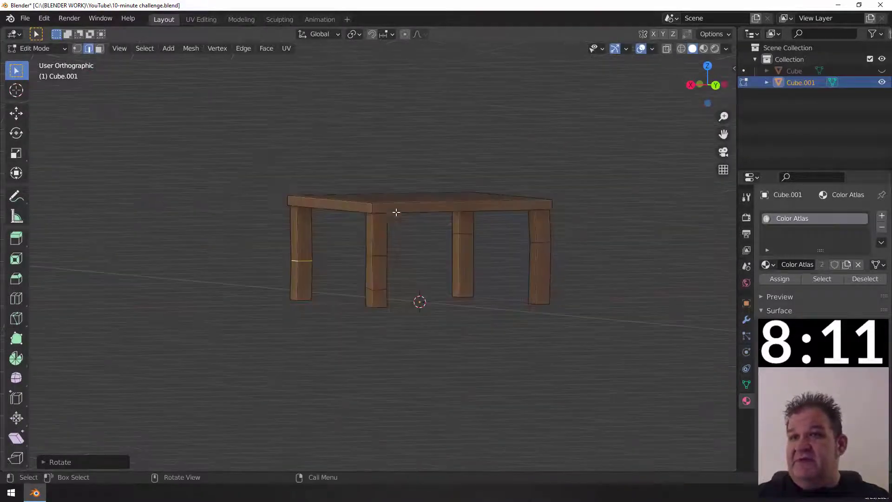
{"action": "scroll", "coordinate": [416, 223], "scroll_direction": "up", "scroll_amount": 4}
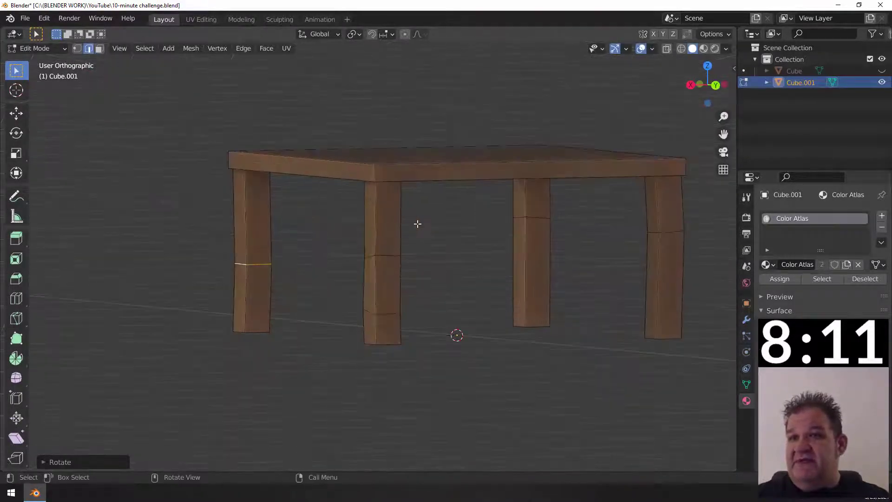
{"action": "left_click", "coordinate": [521, 214], "text": "alt+shift"}
{"action": "key", "text": "s"}
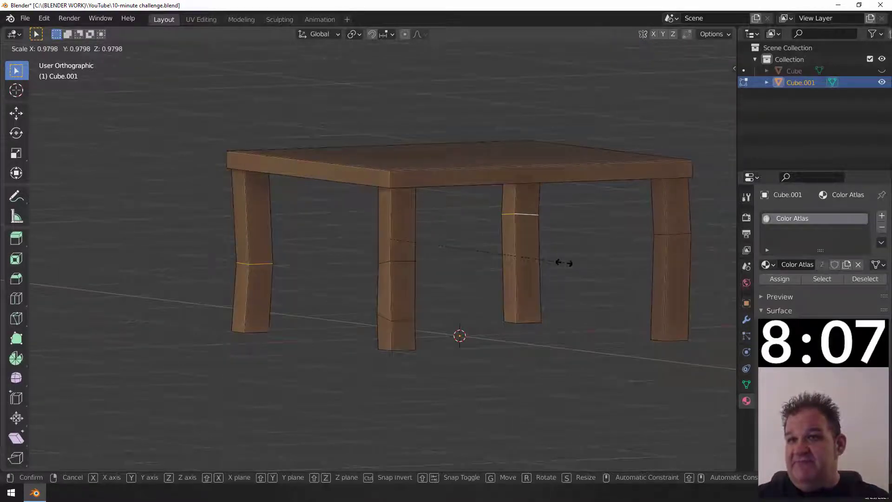
{"action": "key", "text": "Escape"}
{"action": "left_click", "coordinate": [354, 35]}
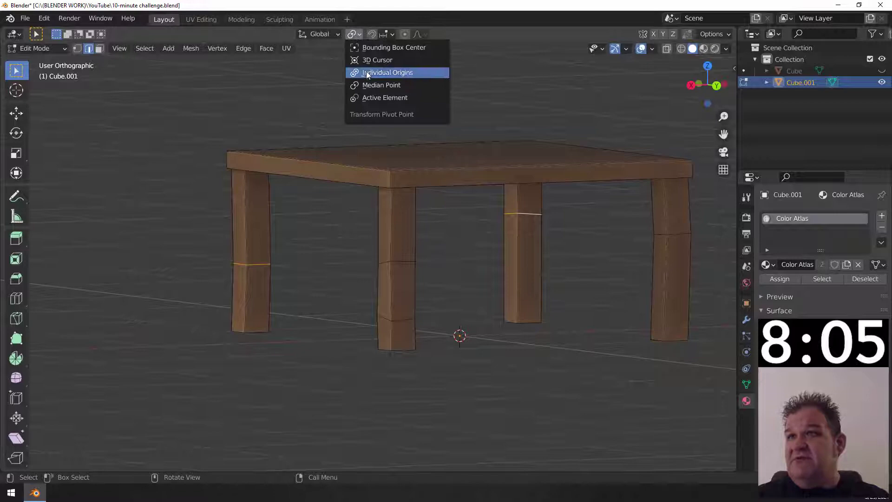
{"action": "left_click", "coordinate": [387, 72]}
{"action": "key", "text": "s"}
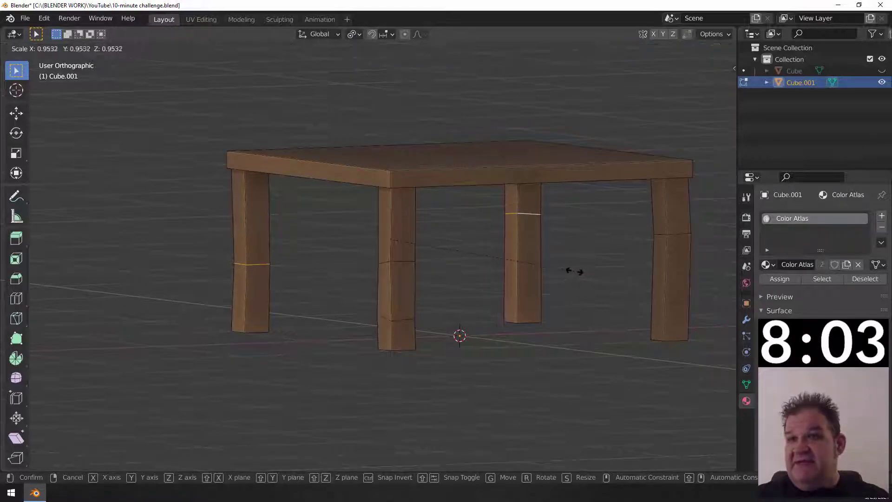
{"action": "left_click", "coordinate": [568, 269]}
- Scale the front-middle leg loop, widen the rear-right loop, then restore Median Point pivot
{"action": "left_click", "coordinate": [413, 260], "text": "alt"}
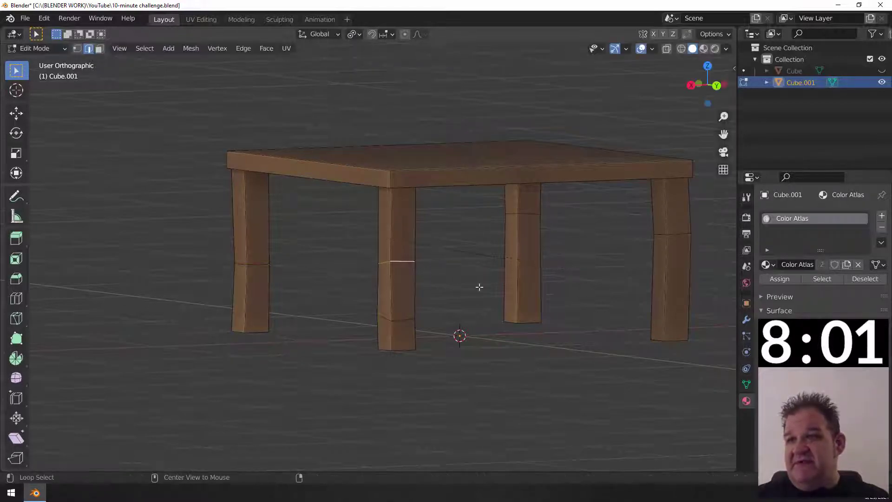
{"action": "key", "text": "s"}
{"action": "left_click", "coordinate": [499, 293]}
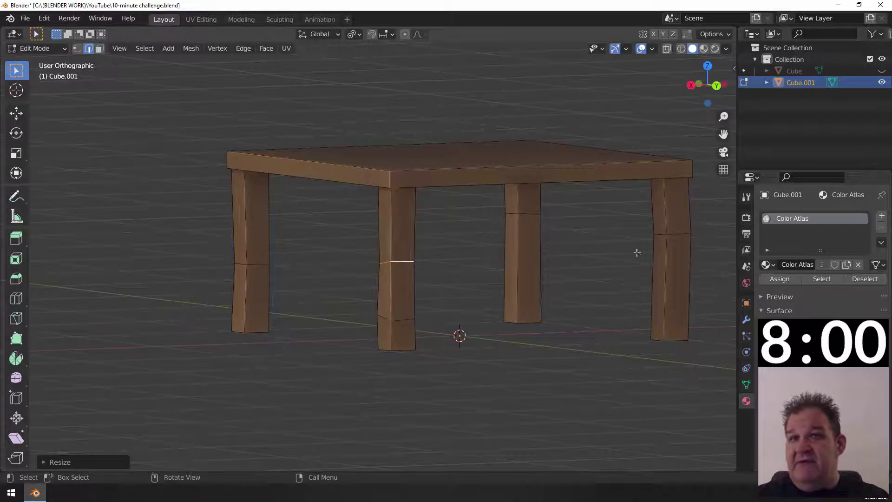
{"action": "left_click", "coordinate": [671, 235], "text": "alt"}
{"action": "key", "text": "s"}
{"action": "left_click", "coordinate": [676, 253]}
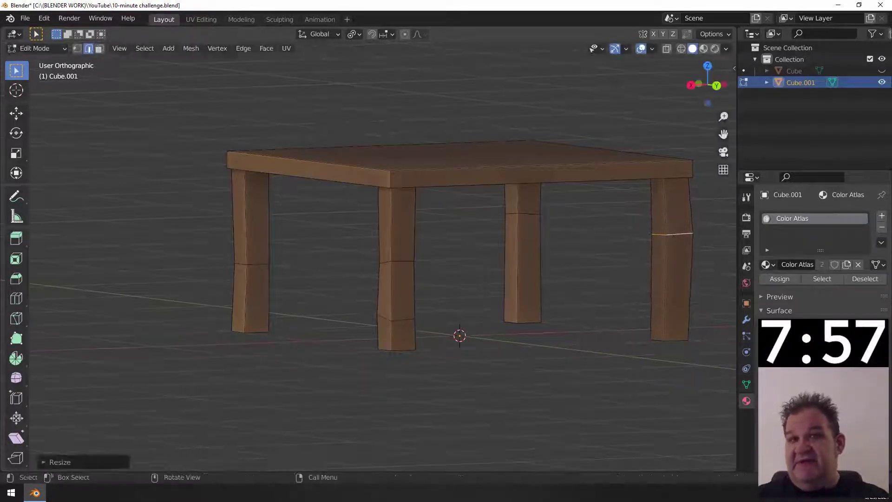
{"action": "left_click", "coordinate": [355, 35]}
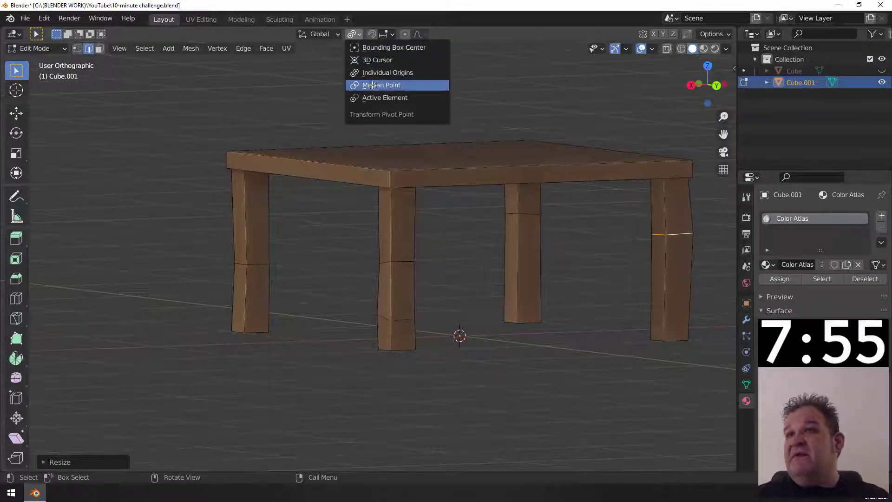
{"action": "left_click", "coordinate": [395, 85]}
{"action": "middle_click_drag", "start_coordinate": [395, 85], "coordinate": [409, 205]}
- Select the linked tabletop mesh and scale it along X into a narrow centre plank in top view
{"action": "left_click", "coordinate": [353, 148]}
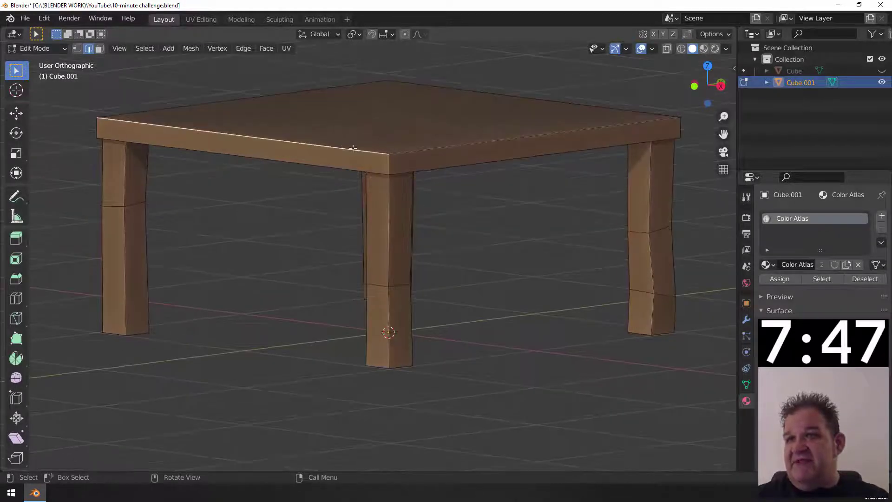
{"action": "key", "text": "ctrl+l"}
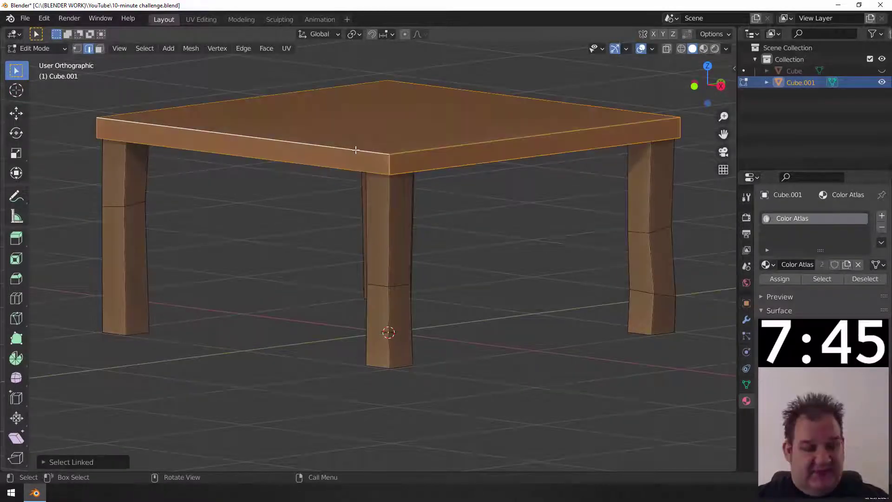
{"action": "key", "text": "KP_7"}
{"action": "scroll", "coordinate": [356, 150], "scroll_direction": "down", "scroll_amount": 3}
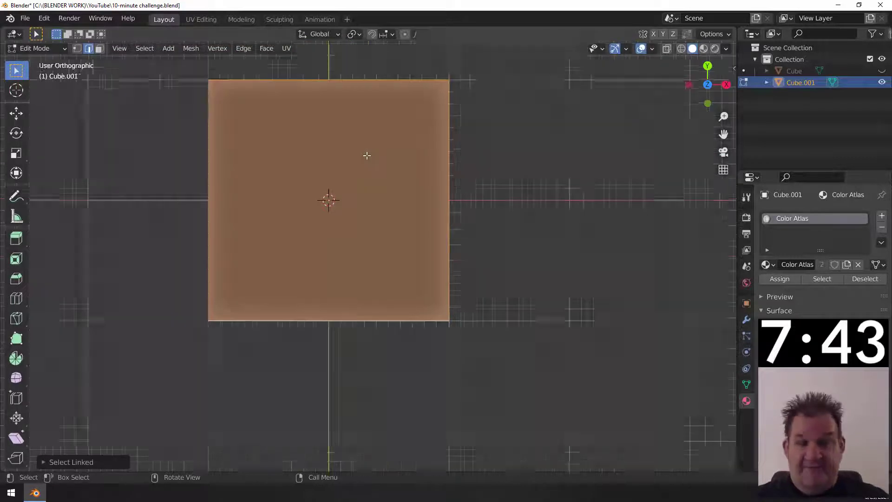
{"action": "key", "text": "KP_Decimal"}
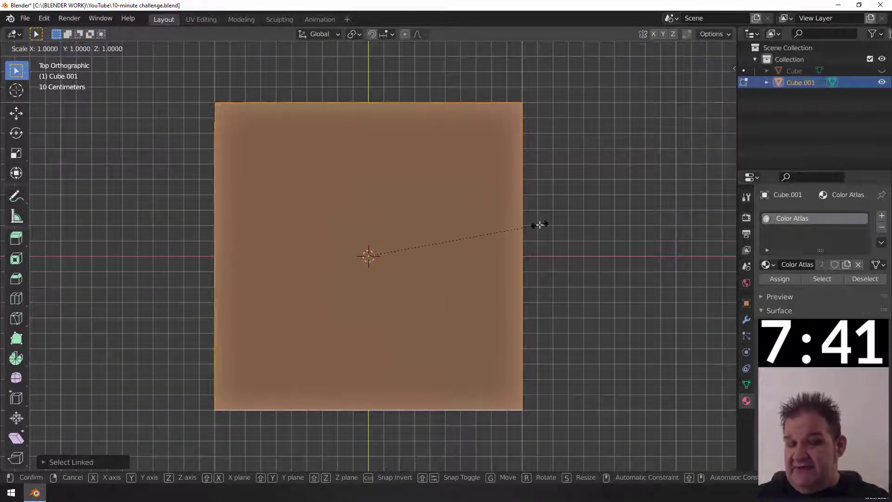
{"action": "key", "text": "x"}
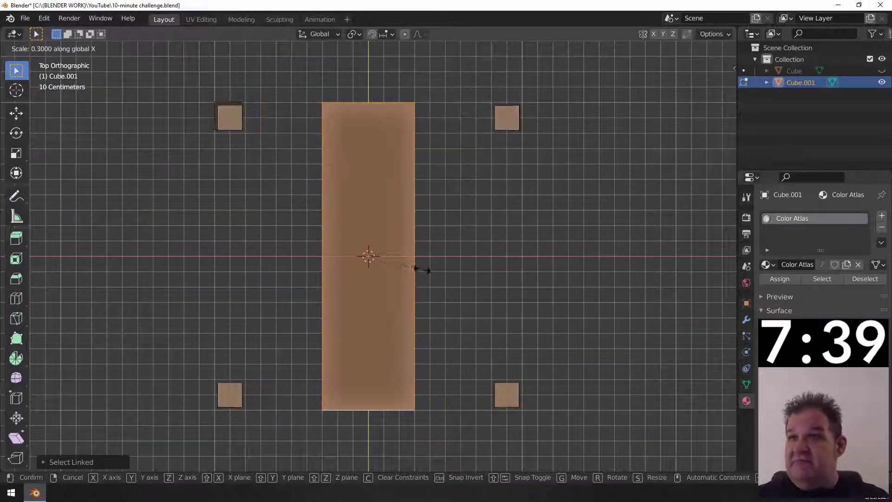
{"action": "left_click", "coordinate": [369, 255]}
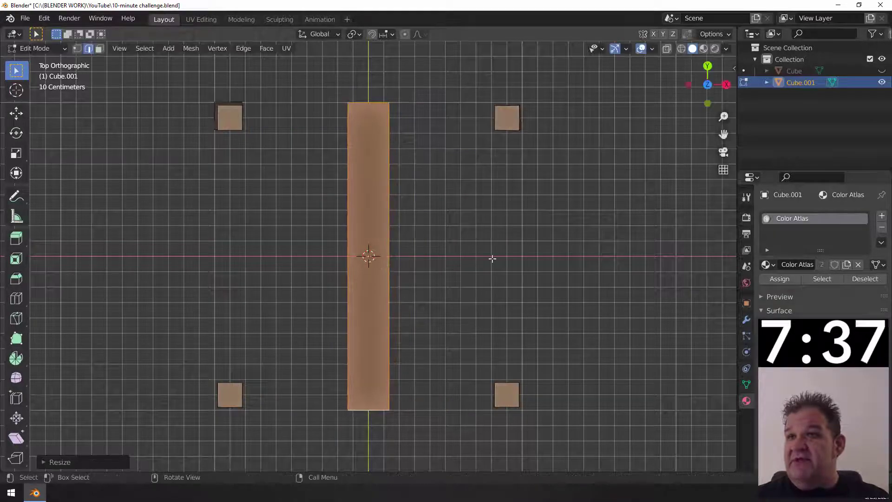
{"action": "middle_click_drag", "start_coordinate": [491, 259], "coordinate": [464, 145]}
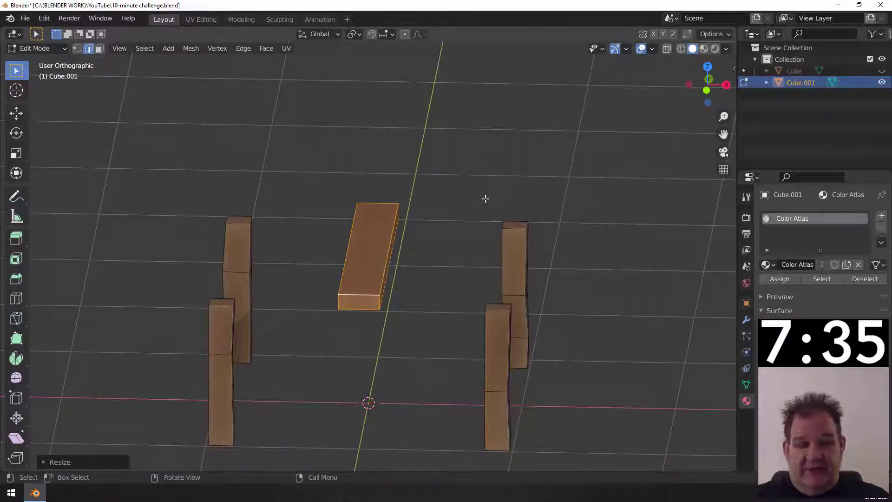
{"action": "middle_click_drag", "start_coordinate": [485, 199], "coordinate": [376, 259]}
- Add two evenly centered loop cuts across the plank
{"action": "key", "text": "ctrl+r"}
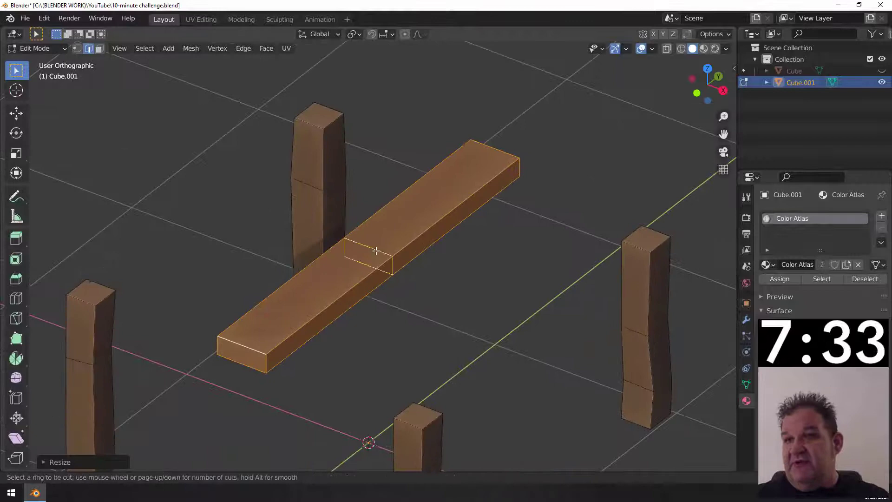
{"action": "scroll", "coordinate": [376, 251], "scroll_direction": "up", "scroll_amount": 1}
{"action": "left_click", "coordinate": [375, 250]}
{"action": "right_click", "coordinate": [374, 249]}
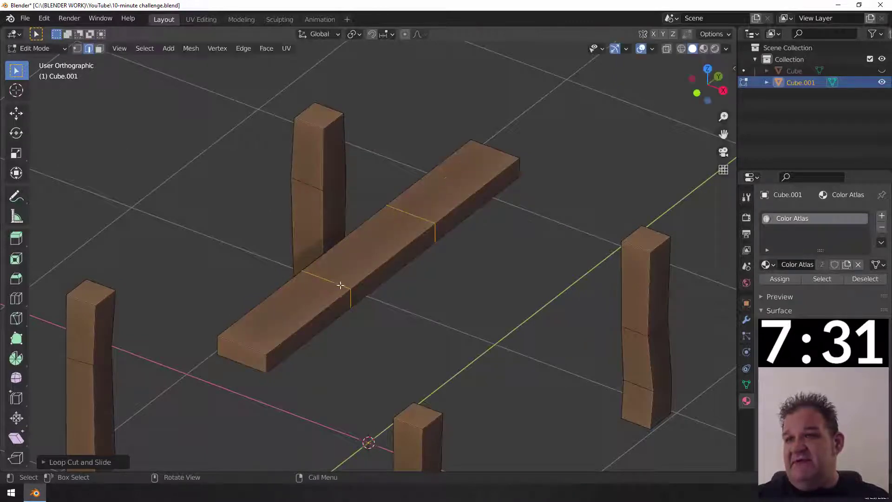
- From the top view, shift the lower edge loop along the plank and twist it slightly
{"action": "key", "text": "KP_7"}
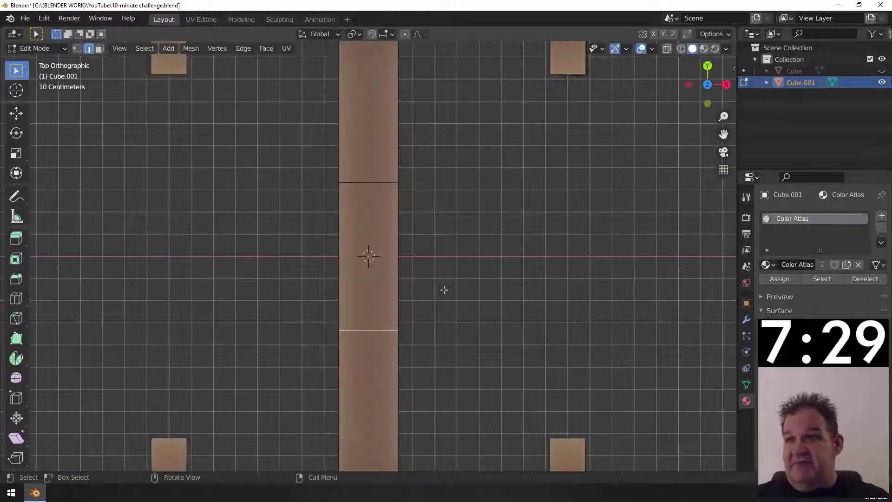
{"action": "scroll", "coordinate": [458, 306], "scroll_direction": "down", "scroll_amount": 2}
{"action": "key", "text": "g"}
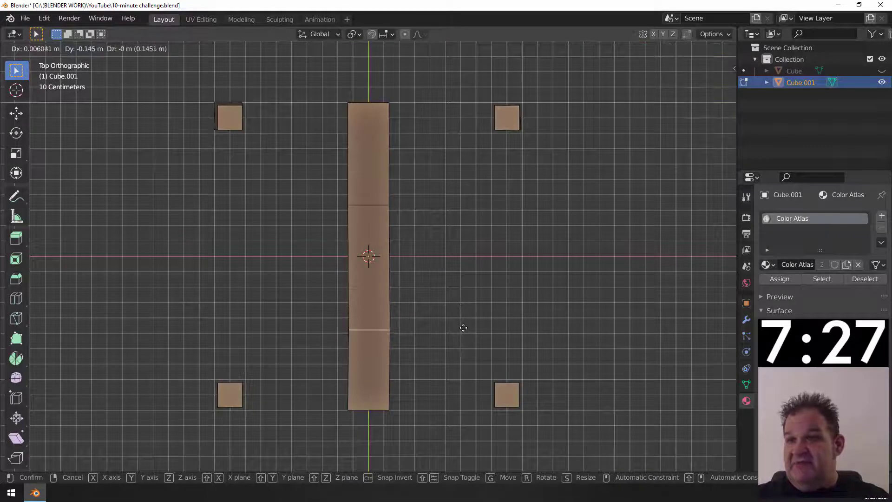
{"action": "left_click", "coordinate": [459, 328]}
{"action": "key", "text": "r"}
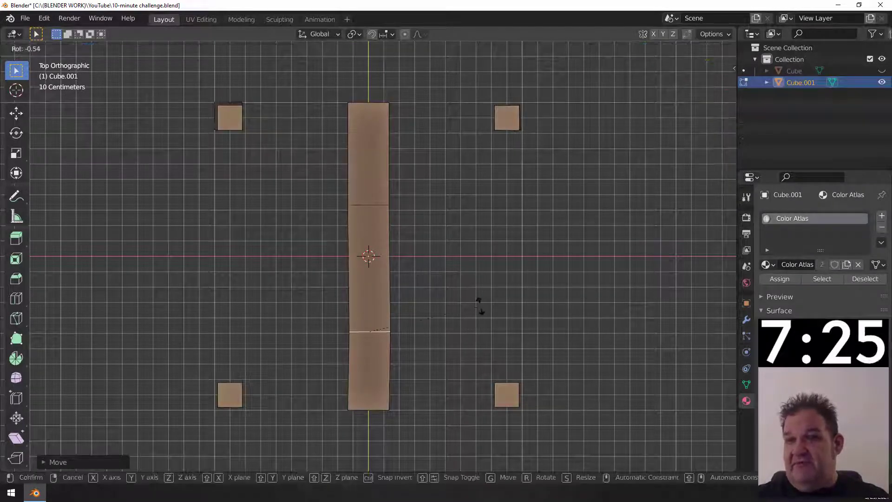
{"action": "left_click", "coordinate": [511, 313]}
{"action": "middle_click_drag", "start_coordinate": [511, 313], "coordinate": [359, 260]}
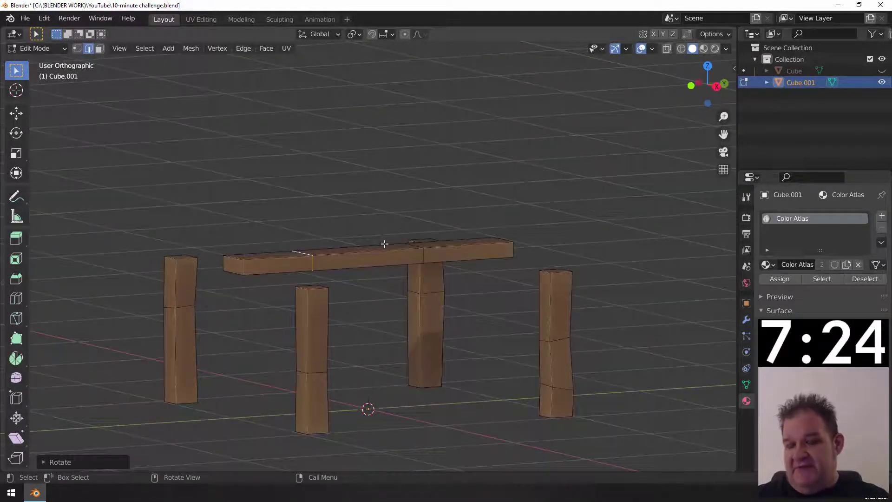
- Tilt the other edge loop back and forth, nudge it slightly, then switch to vertex select
{"action": "key", "text": "g"}
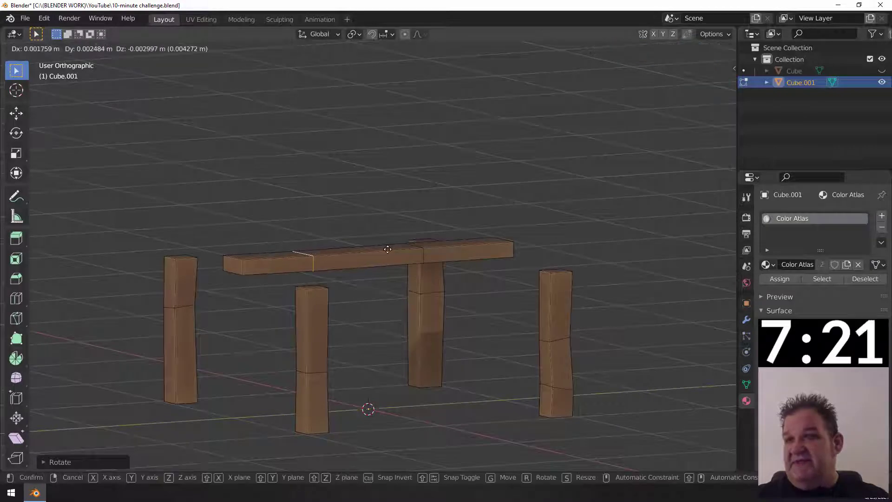
{"action": "right_click", "coordinate": [438, 235]}
{"action": "left_click", "coordinate": [425, 253], "text": "alt"}
{"action": "middle_click_drag", "start_coordinate": [431, 270], "coordinate": [487, 262]}
{"action": "key", "text": "r"}
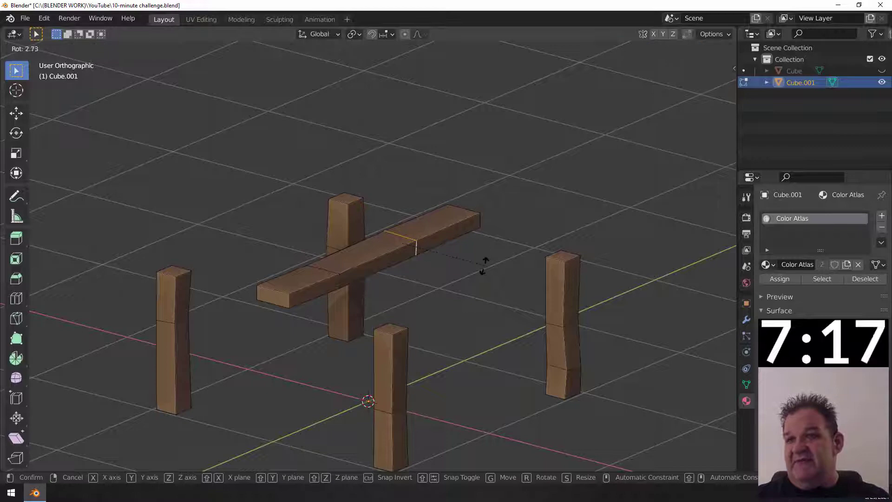
{"action": "left_click", "coordinate": [483, 266]}
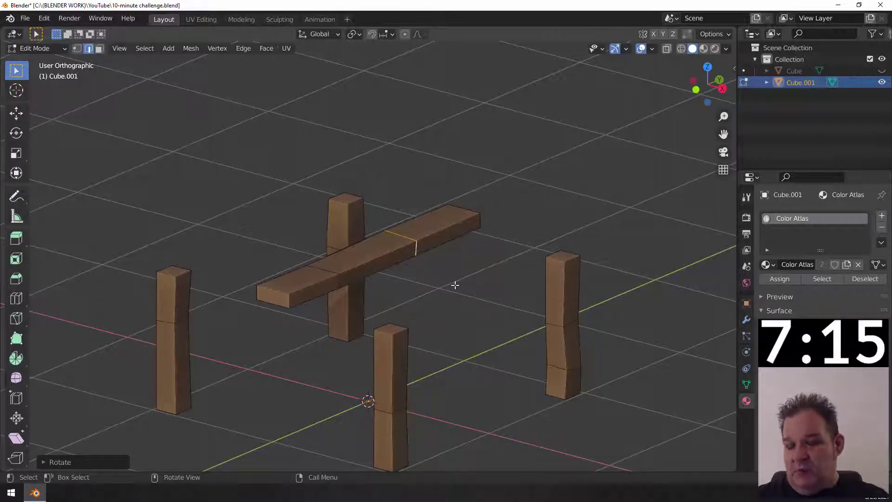
{"action": "key", "text": "r"}
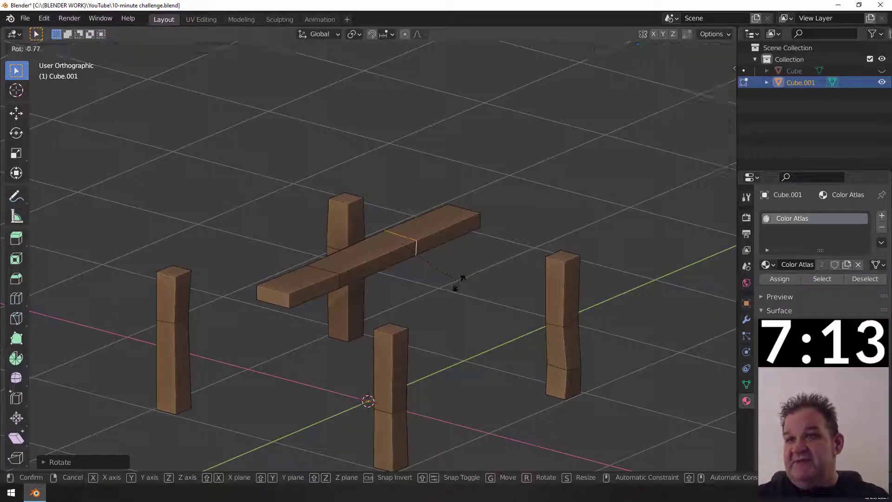
{"action": "left_click", "coordinate": [459, 285]}
{"action": "key", "text": "g"}
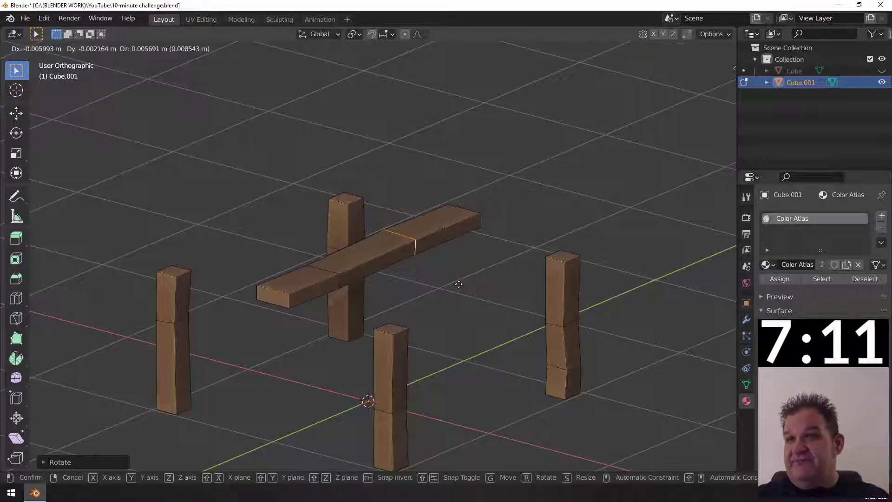
{"action": "left_click", "coordinate": [456, 282]}
{"action": "middle_click_drag", "start_coordinate": [443, 300], "coordinate": [409, 263]}
{"action": "key", "text": "1"}
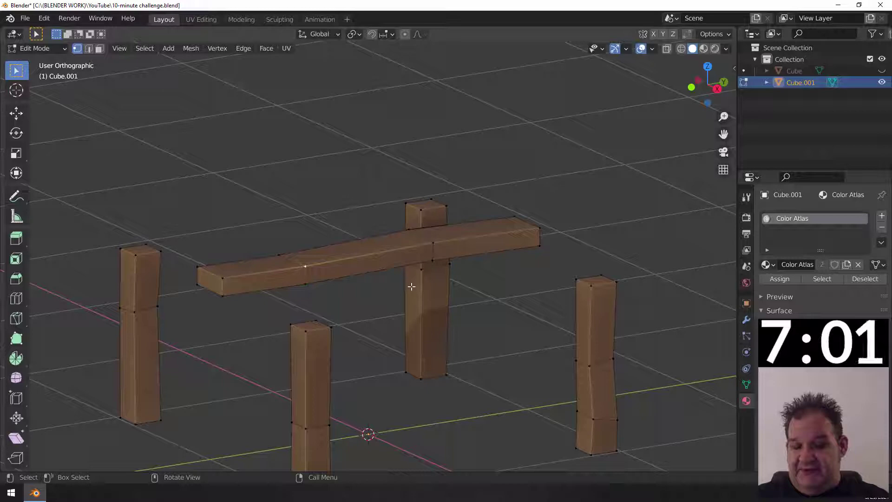
- Vertex-bevel the chosen plank and leg corners by about 0.0293 m to chip small nicks
{"action": "middle_click_drag", "start_coordinate": [414, 285], "coordinate": [267, 298]}
{"action": "middle_click_drag", "start_coordinate": [314, 277], "coordinate": [348, 253]}
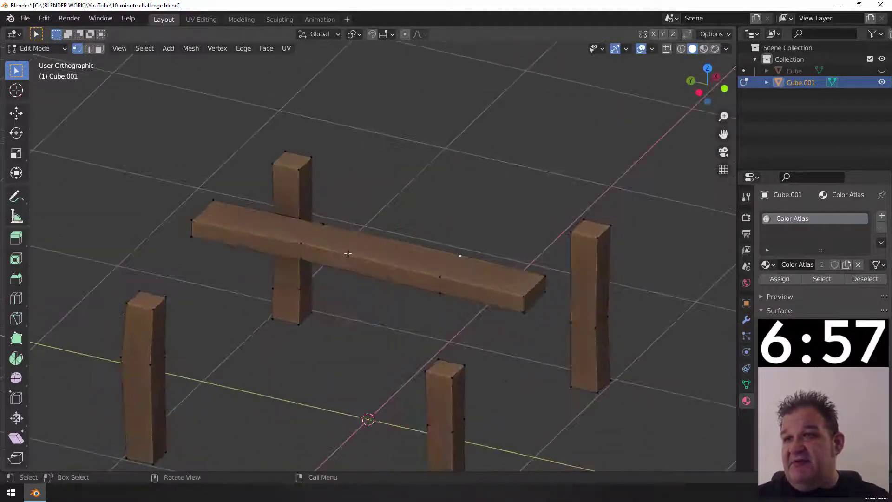
{"action": "middle_click_drag", "start_coordinate": [309, 308], "coordinate": [369, 205]}
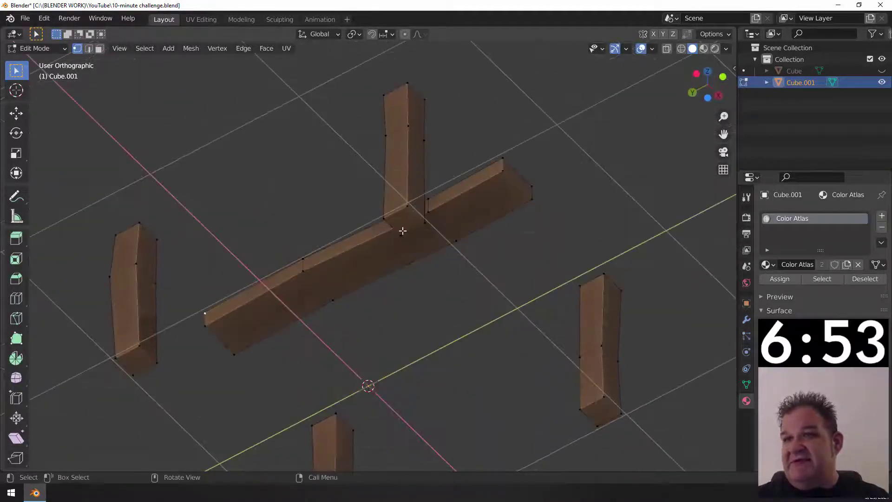
{"action": "middle_click_drag", "start_coordinate": [404, 229], "coordinate": [525, 165]}
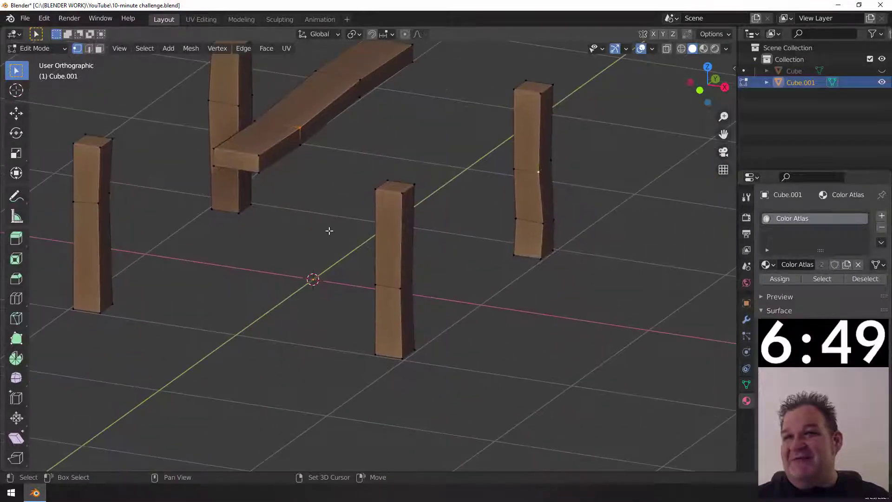
{"action": "middle_click_drag", "start_coordinate": [152, 227], "coordinate": [350, 344]}
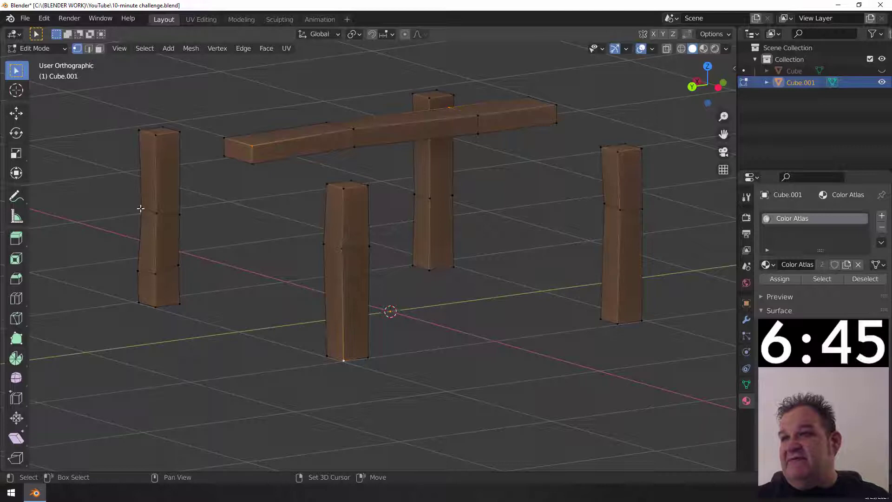
{"action": "middle_click_drag", "start_coordinate": [359, 222], "coordinate": [400, 233]}
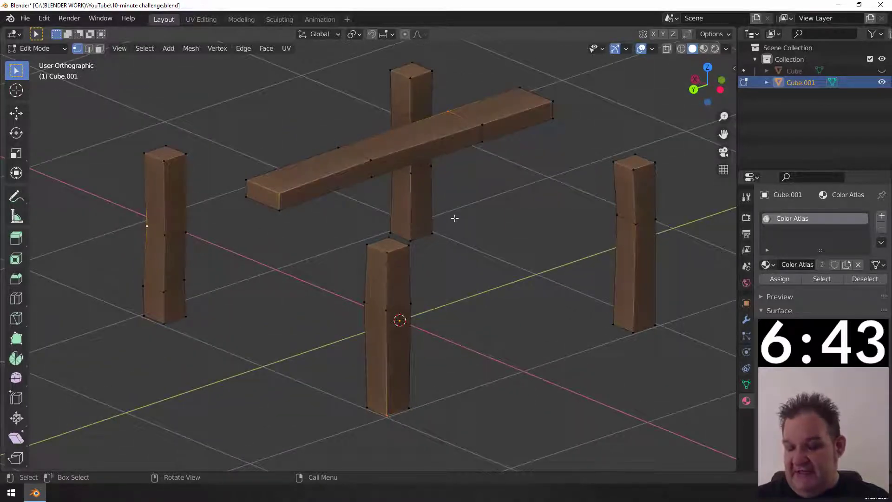
{"action": "key", "text": "ctrl+b"}
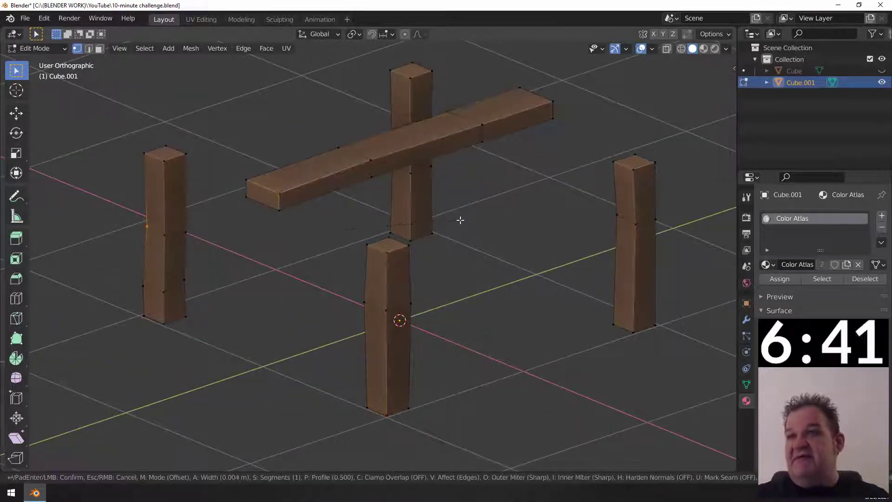
{"action": "key", "text": "v"}
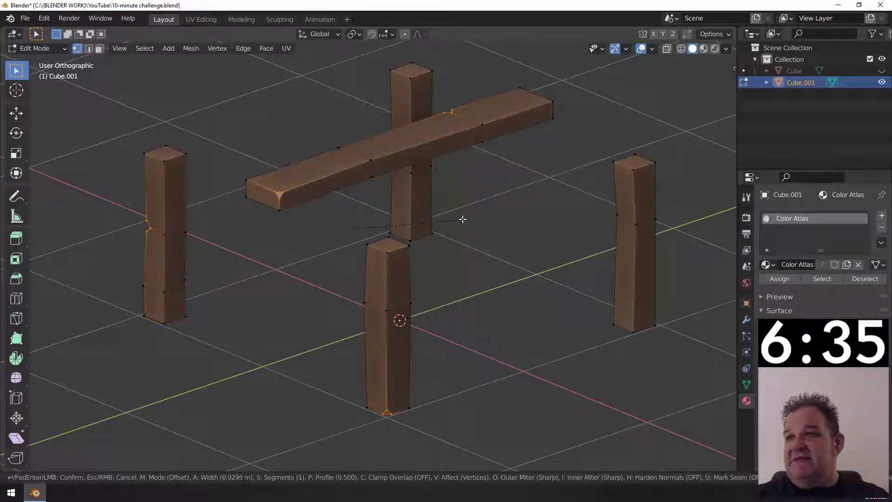
{"action": "left_click", "coordinate": [462, 219]}
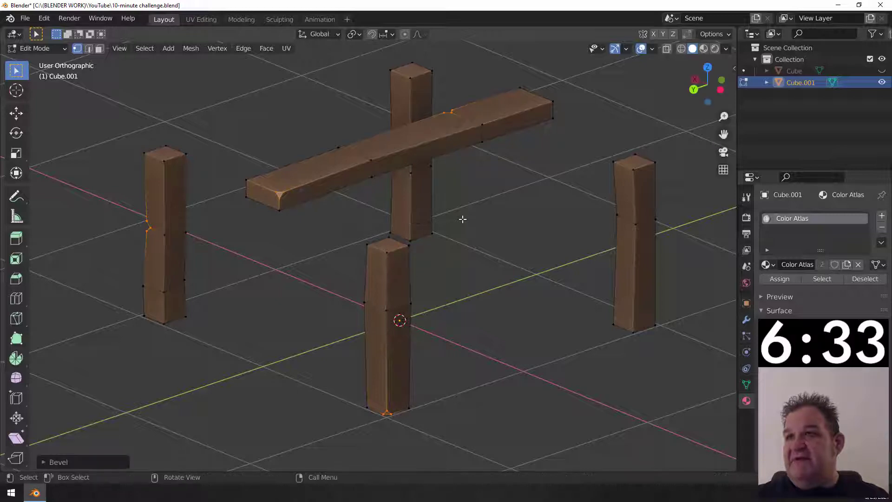
- In UV Editing, move the nick UVs onto a woodtone swatch, then return to Layout Edit Mode
{"action": "left_click", "coordinate": [213, 18]}
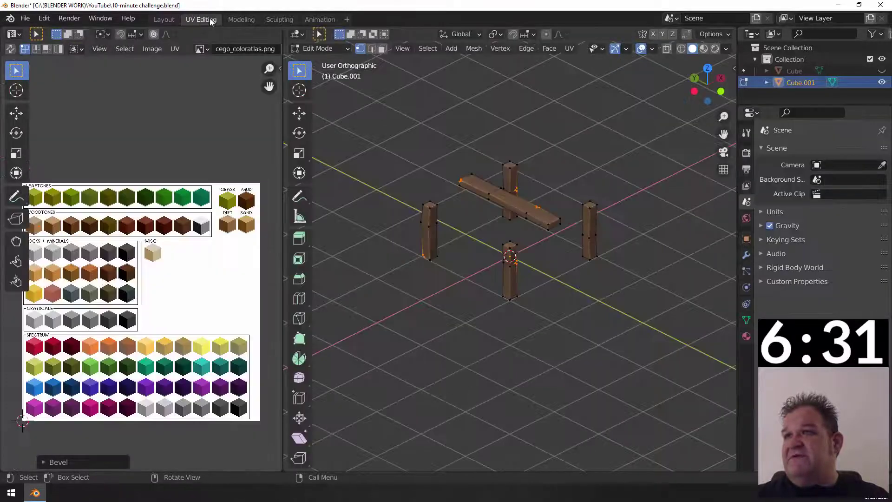
{"action": "scroll", "coordinate": [110, 238], "scroll_direction": "up", "scroll_amount": 5}
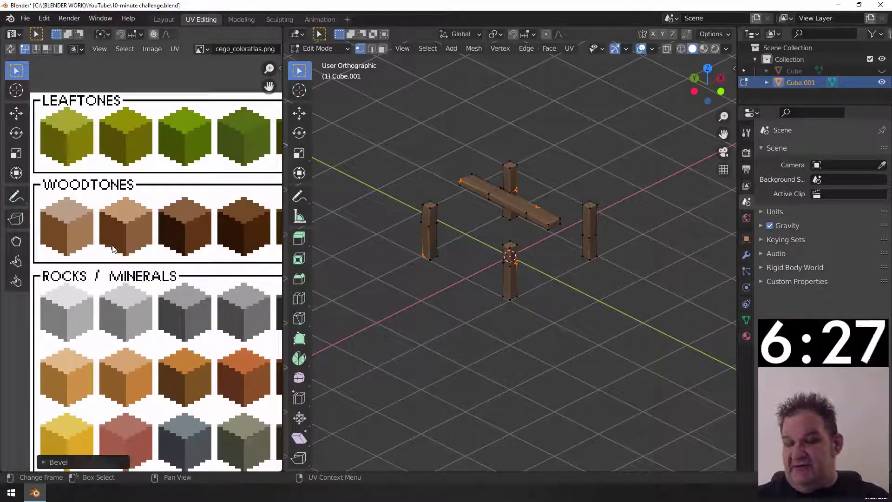
{"action": "key", "text": "g"}
{"action": "left_click", "coordinate": [94, 223]}
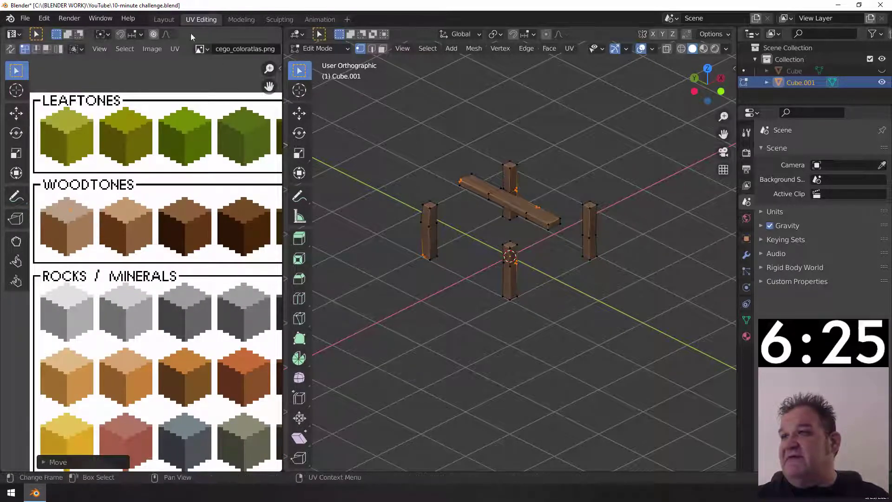
{"action": "left_click", "coordinate": [165, 19]}
{"action": "middle_click_drag", "start_coordinate": [458, 197], "coordinate": [368, 191]}
{"action": "key", "text": "Tab"}
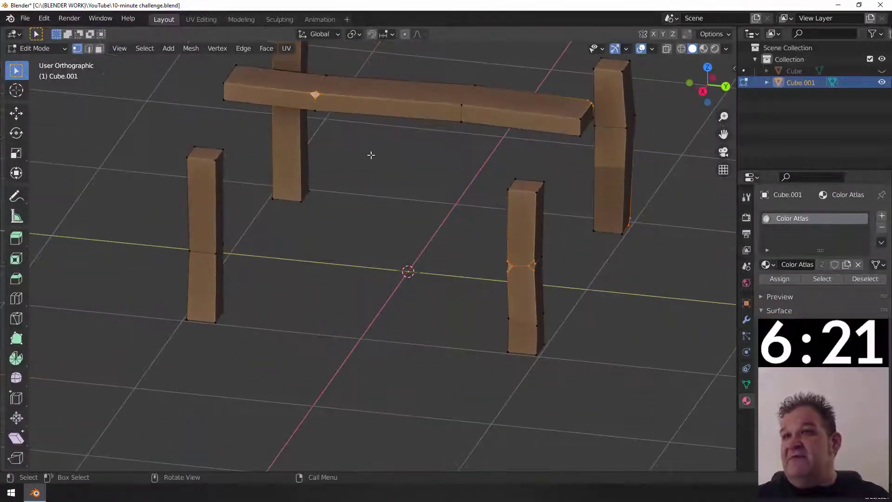
- Triangulate the notched faces on the right-hand post with Ctrl+T
{"action": "middle_click_drag", "start_coordinate": [371, 155], "coordinate": [270, 125]}
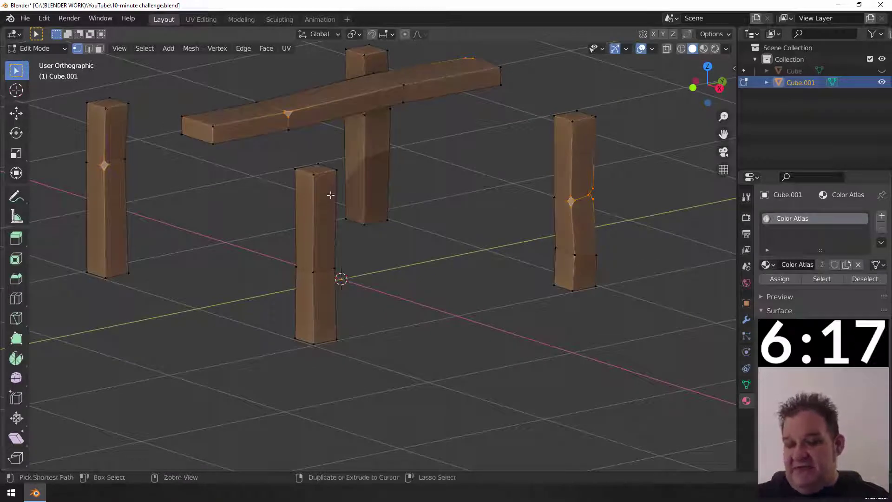
{"action": "key", "text": "ctrl+t"}
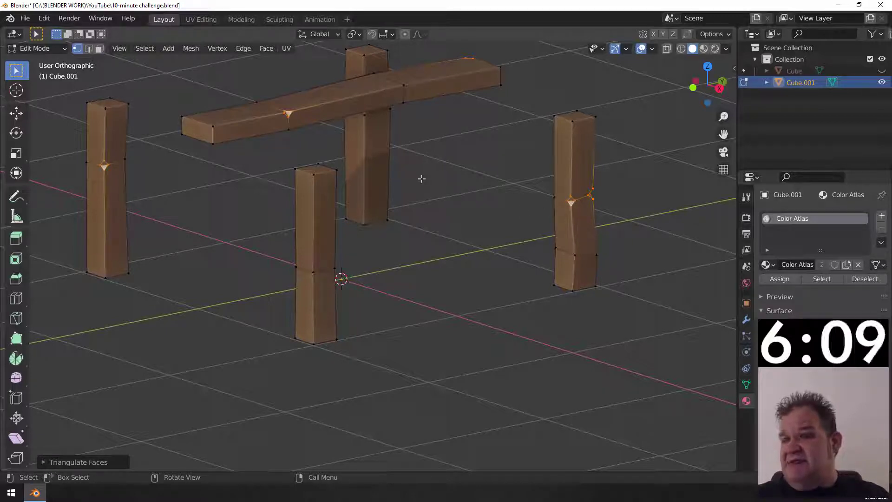
- Vertex-slide notch vertices along their edges on the beam and the left post
{"action": "key", "text": "3"}
{"action": "middle_click_drag", "start_coordinate": [406, 180], "coordinate": [441, 285], "text": "shift"}
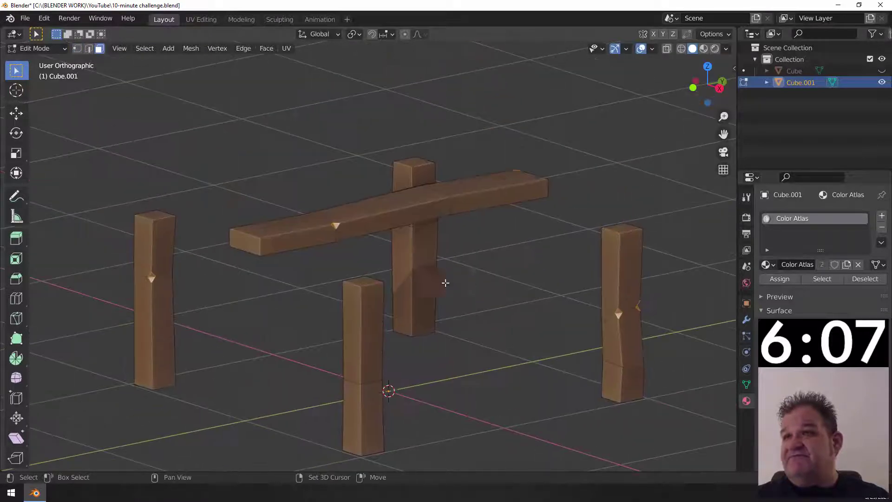
{"action": "scroll", "coordinate": [408, 219], "scroll_direction": "up", "scroll_amount": 6}
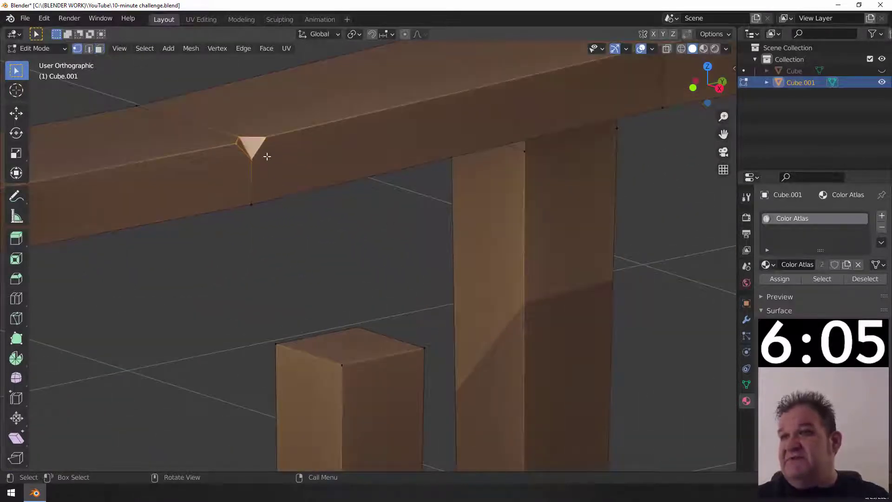
{"action": "middle_click_drag", "start_coordinate": [315, 174], "coordinate": [303, 195]}
{"action": "scroll", "coordinate": [302, 195], "scroll_direction": "down", "scroll_amount": 2}
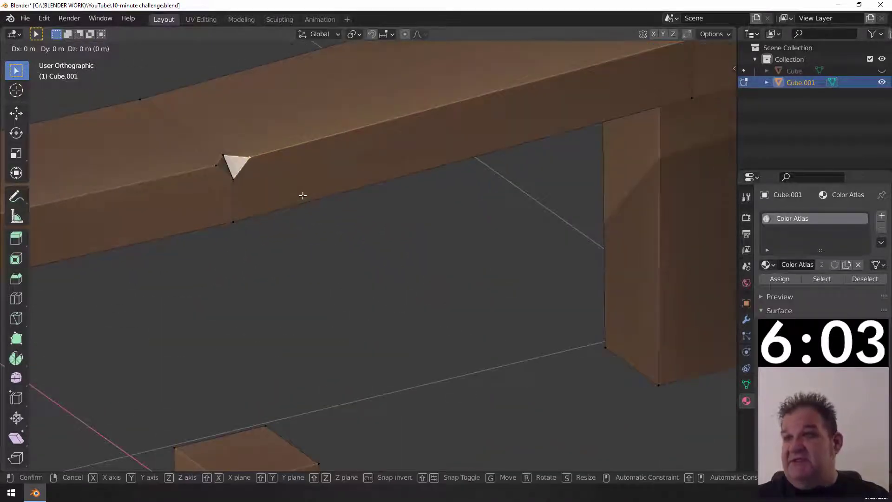
{"action": "key", "text": "shift+v"}
{"action": "left_click", "coordinate": [326, 186]}
{"action": "scroll", "coordinate": [281, 277], "scroll_direction": "down", "scroll_amount": 5}
{"action": "middle_click_drag", "start_coordinate": [281, 276], "coordinate": [343, 257]}
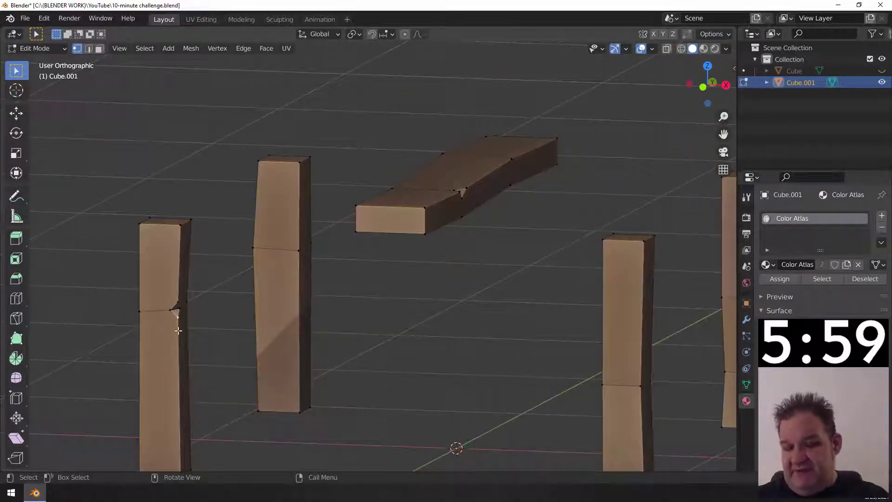
{"action": "key", "text": "shift+v"}
{"action": "left_click", "coordinate": [191, 342]}
- Slide a lower and an upper notch vertex along their edges on the right post
{"action": "middle_click_drag", "start_coordinate": [566, 251], "coordinate": [498, 218]}
{"action": "scroll", "coordinate": [499, 218], "scroll_direction": "up", "scroll_amount": 2}
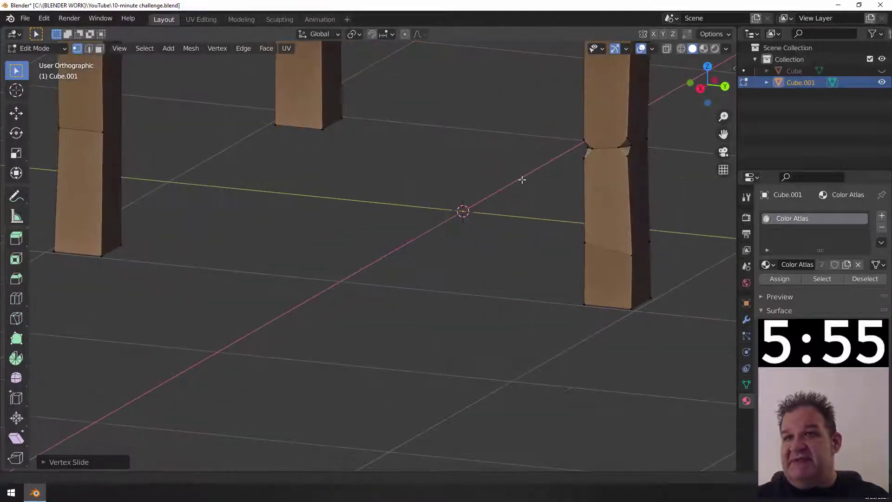
{"action": "middle_click_drag", "start_coordinate": [522, 180], "coordinate": [560, 160]}
{"action": "left_click", "coordinate": [561, 166]}
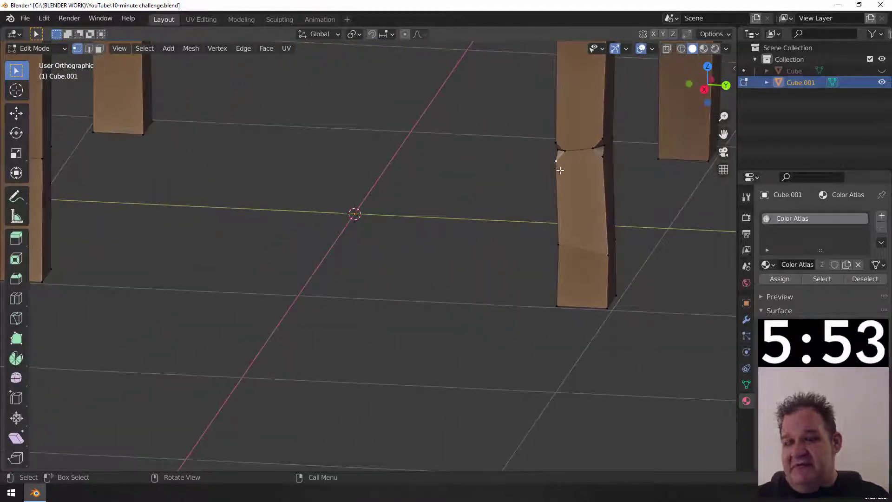
{"action": "key", "text": "shift+v"}
{"action": "left_click", "coordinate": [558, 168]}
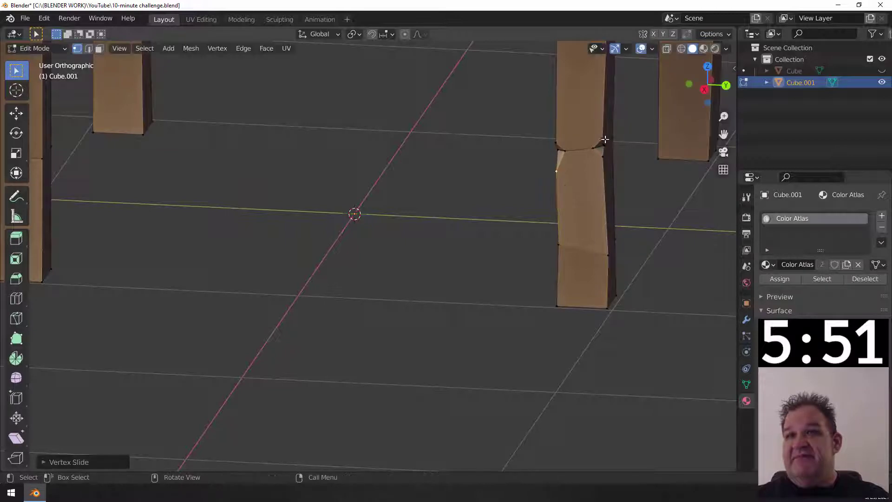
{"action": "left_click", "coordinate": [602, 132]}
{"action": "key", "text": "shift+v"}
{"action": "left_click", "coordinate": [575, 138]}
- Slide a notch vertex on the middle post, then view the model from the top
{"action": "middle_click_drag", "start_coordinate": [575, 138], "coordinate": [384, 252]}
{"action": "scroll", "coordinate": [377, 213], "scroll_direction": "up", "scroll_amount": 4}
{"action": "key", "text": "shift+v"}
{"action": "left_click", "coordinate": [372, 194]}
{"action": "scroll", "coordinate": [384, 251], "scroll_direction": "down", "scroll_amount": 5}
{"action": "middle_click_drag", "start_coordinate": [322, 236], "coordinate": [452, 245]}
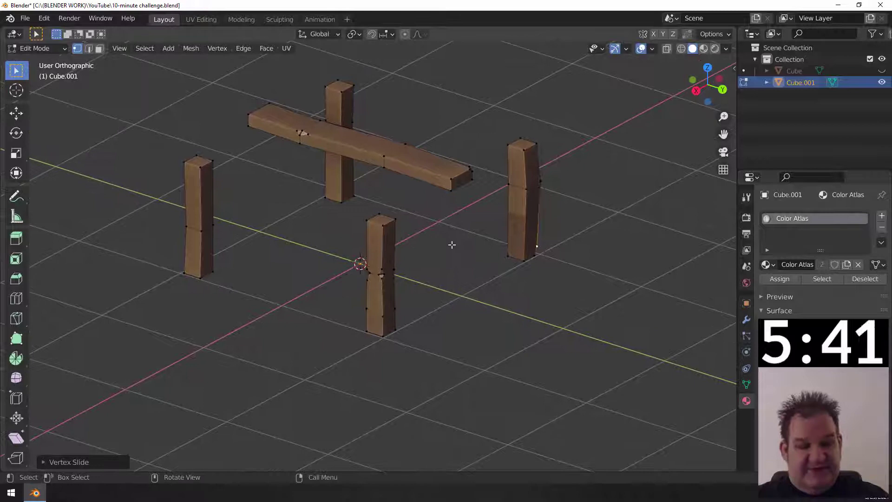
{"action": "key", "text": "KP_7"}
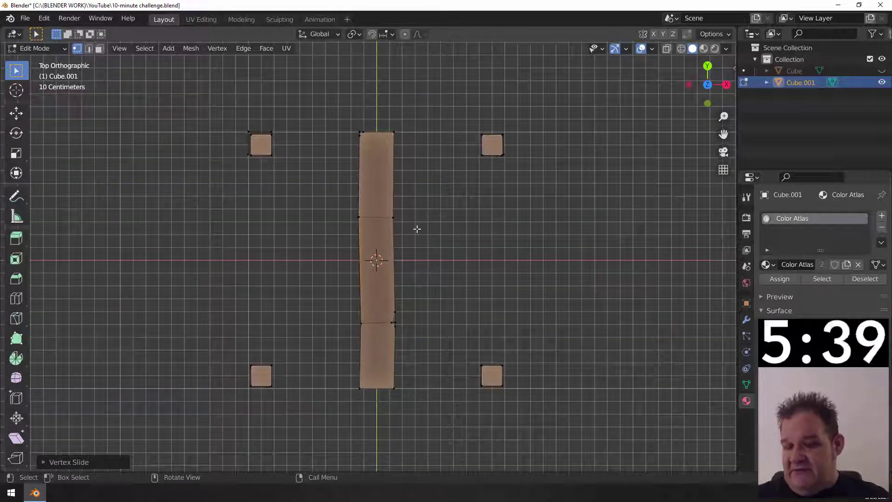
- Select the whole beam, duplicate it, and turn the copy 180 degrees end for end
{"action": "key", "text": "3"}
{"action": "left_click", "coordinate": [378, 236]}
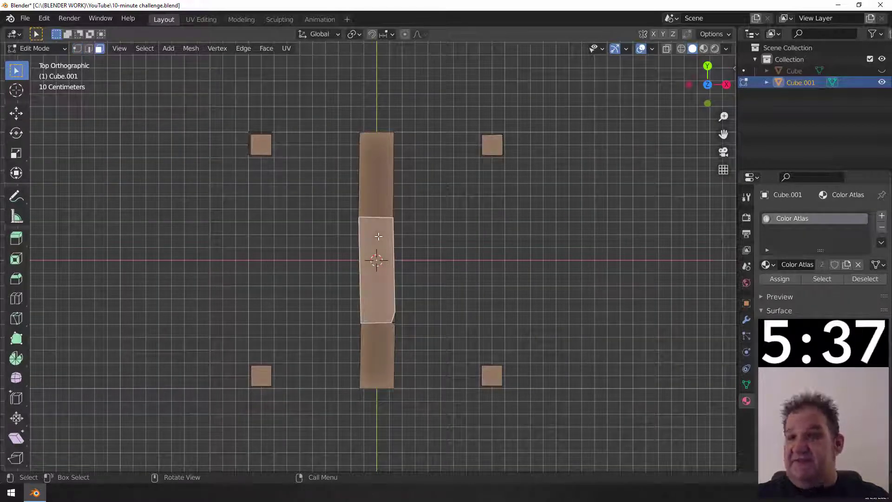
{"action": "key", "text": "l"}
{"action": "scroll", "coordinate": [389, 235], "scroll_direction": "down", "scroll_amount": 1}
{"action": "key", "text": "shift+d"}
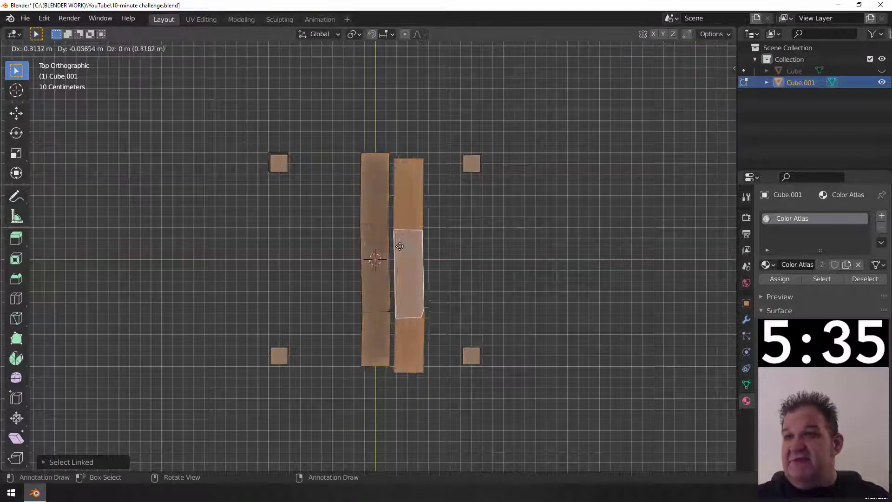
{"action": "left_click", "coordinate": [344, 235]}
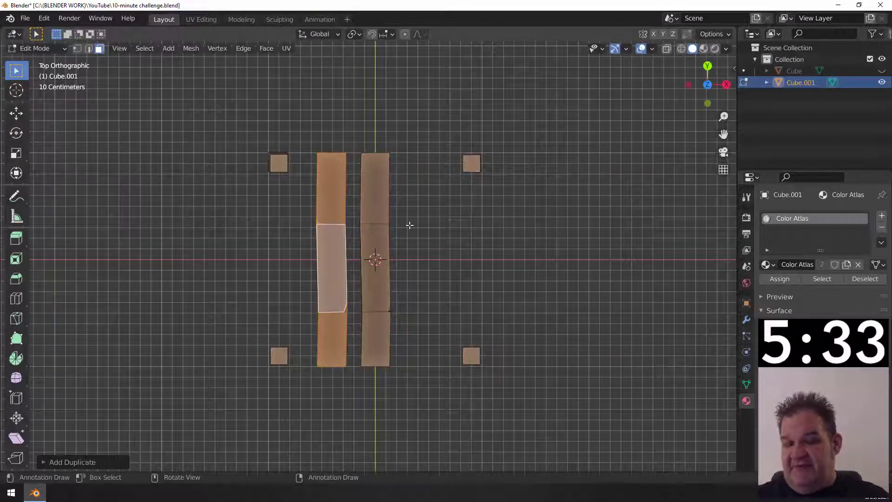
{"action": "key", "text": "r"}
{"action": "left_click", "coordinate": [257, 291]}
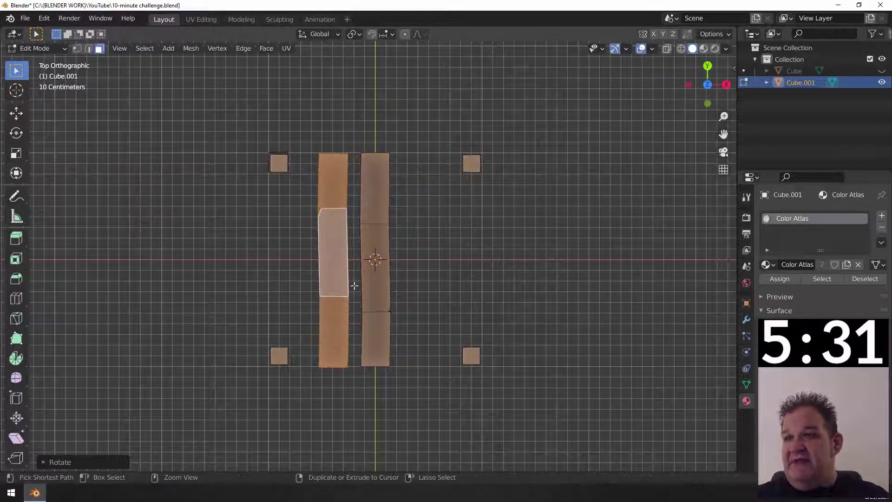
- Place the copied plank beside the original and tilt it slightly from the front view
{"action": "key", "text": "g"}
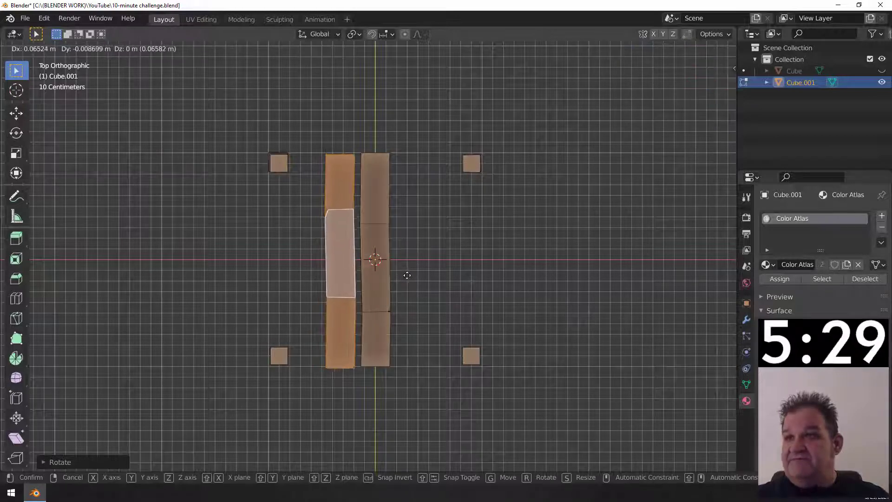
{"action": "left_click", "coordinate": [409, 274]}
{"action": "key", "text": "KP_1"}
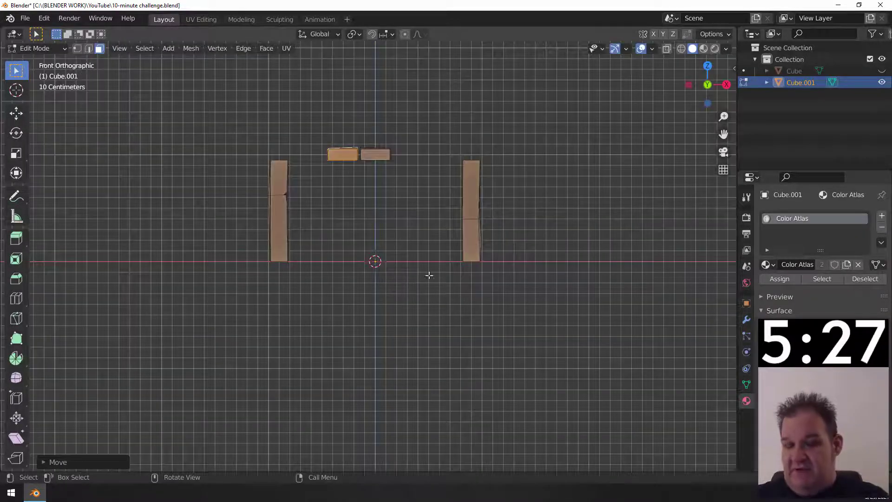
{"action": "key", "text": "r"}
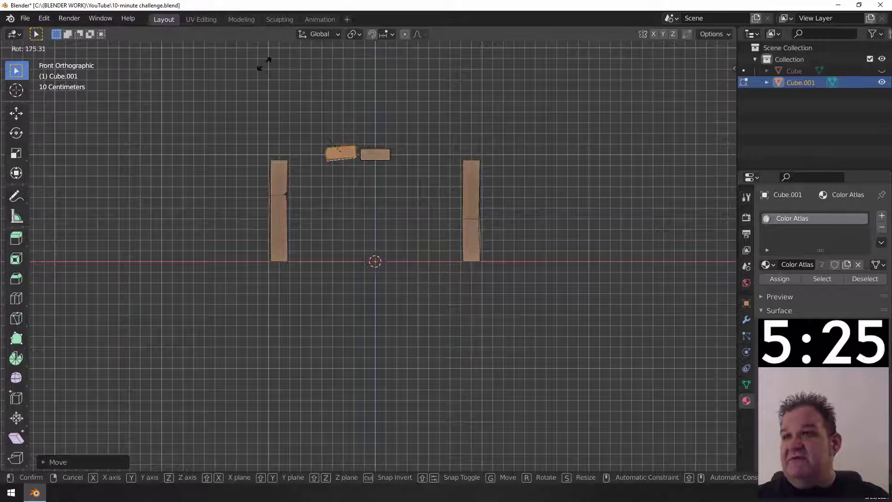
{"action": "left_click", "coordinate": [273, 57]}
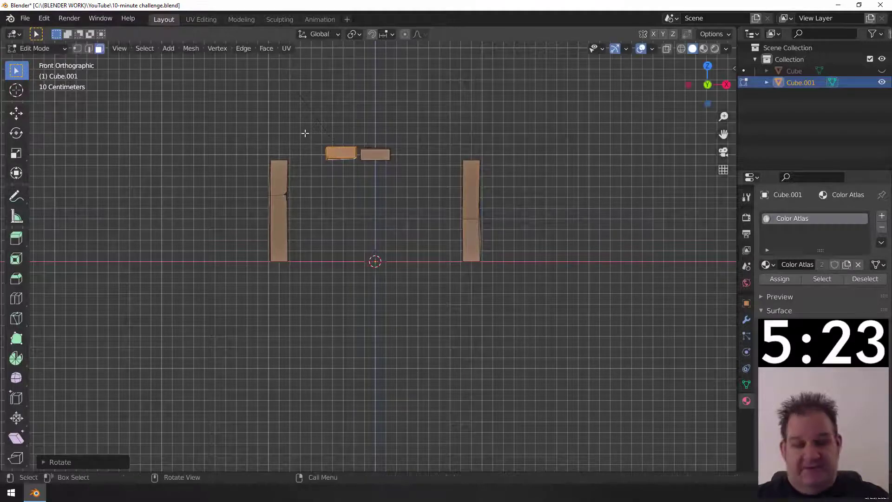
{"action": "key", "text": "KP_8"}
{"action": "key", "text": "KP_7"}
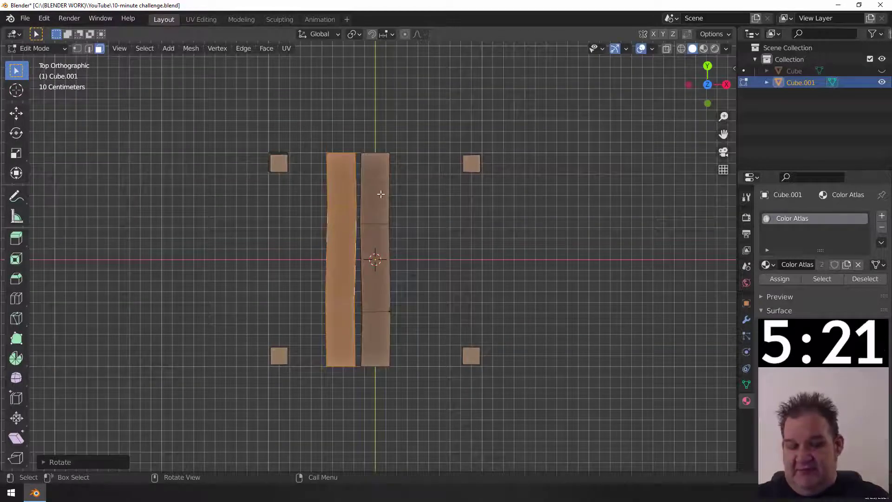
- Duplicate both planks beside the originals and stretch the copies along Y
{"action": "key", "text": "l"}
{"action": "key", "text": "shift+d"}
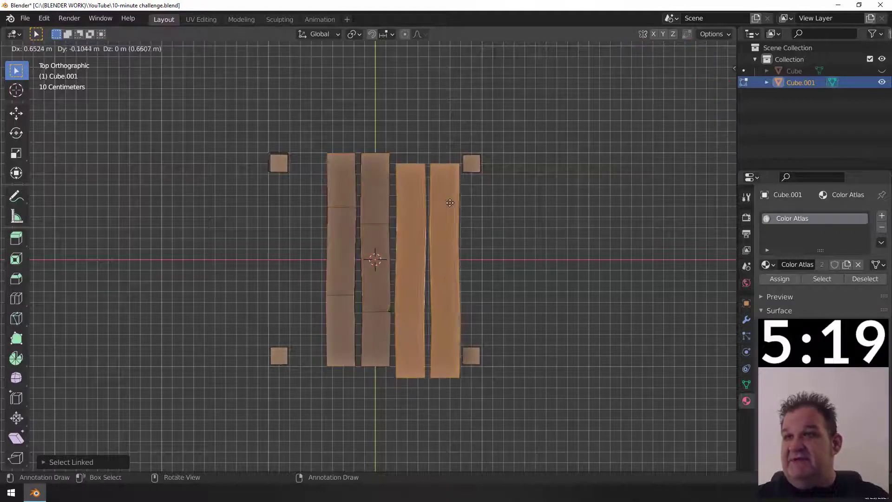
{"action": "left_click", "coordinate": [450, 196]}
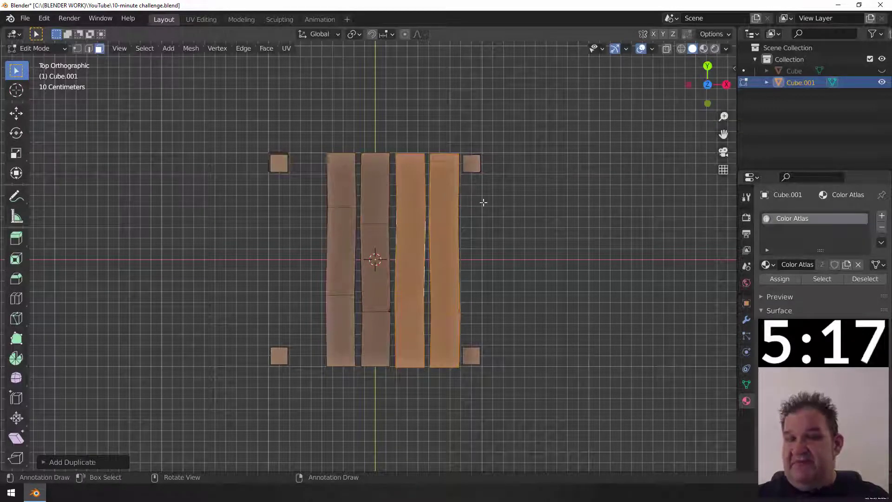
{"action": "key", "text": "s"}
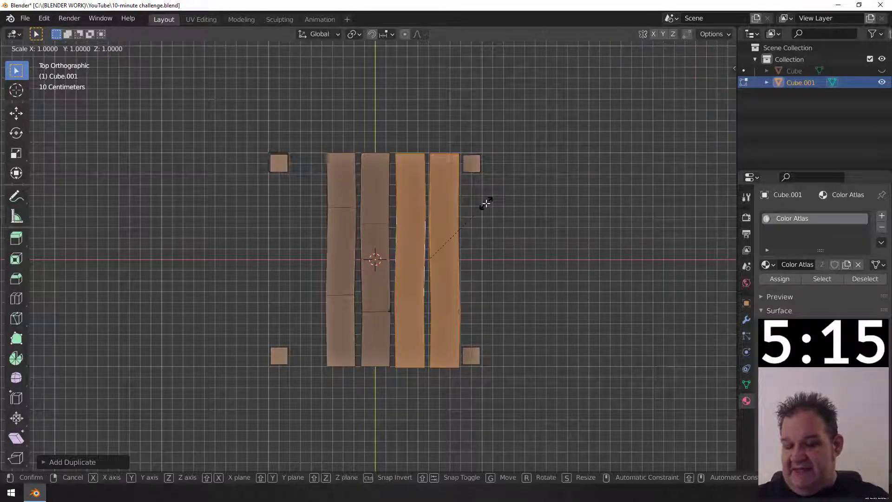
{"action": "key", "text": "y"}
{"action": "left_click", "coordinate": [486, 203]}
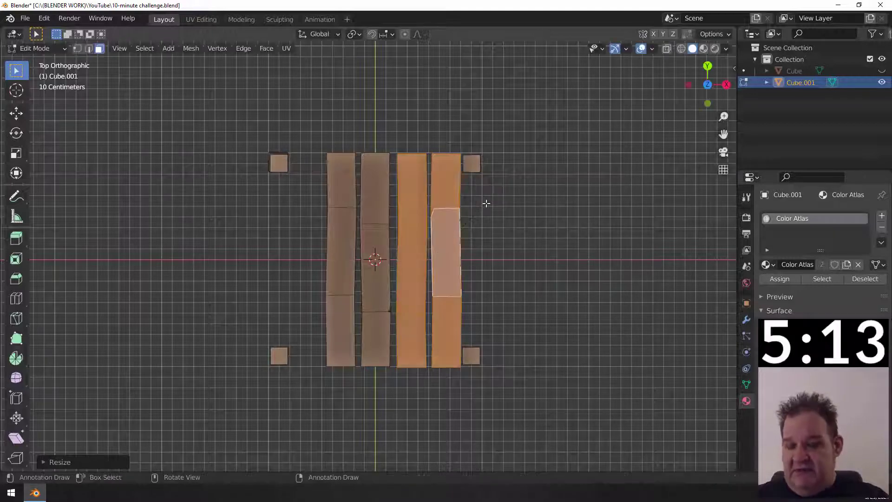
- Recalculate the planks' face normals and select a face on the third plank
{"action": "key", "text": "shift+n"}
{"action": "scroll", "coordinate": [485, 203], "scroll_direction": "up", "scroll_amount": 3}
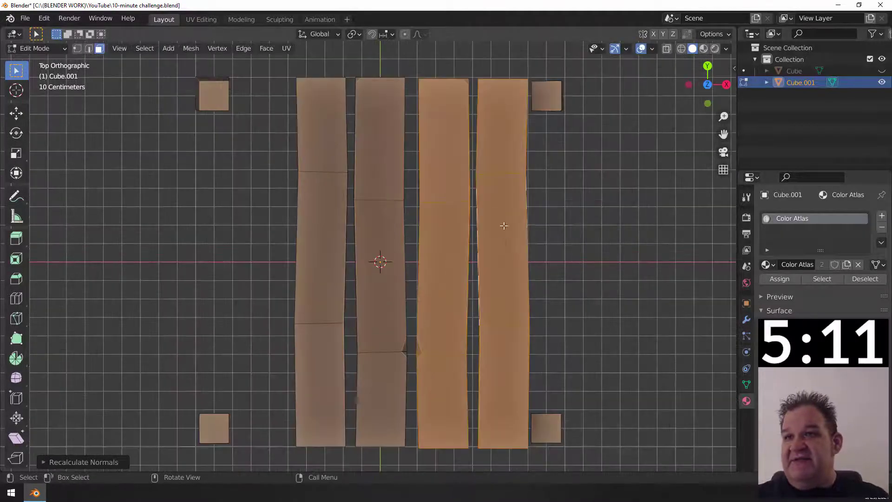
{"action": "mouse_move", "coordinate": [486, 203]}
{"action": "middle_mouse_down"}
{"action": "mouse_move", "coordinate": [499, 223]}
{"action": "mouse_move", "coordinate": [484, 136]}
{"action": "mouse_move", "coordinate": [483, 149]}
{"action": "middle_mouse_up"}
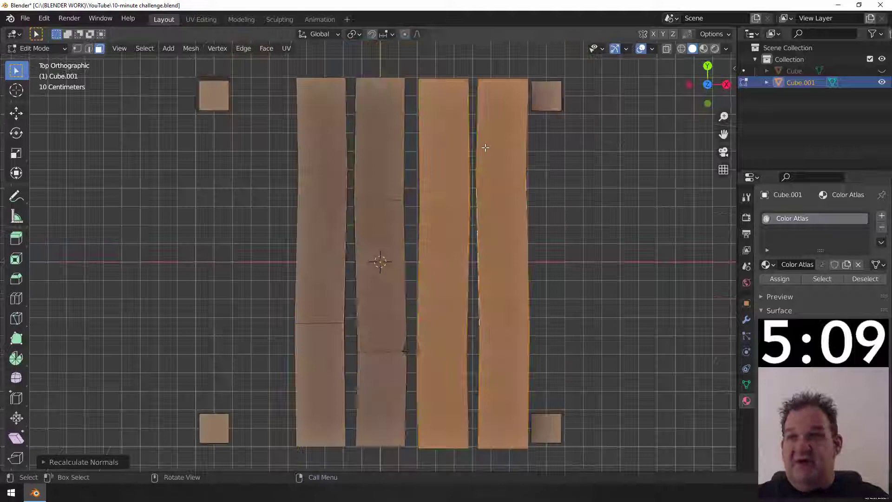
{"action": "left_click", "coordinate": [427, 253]}
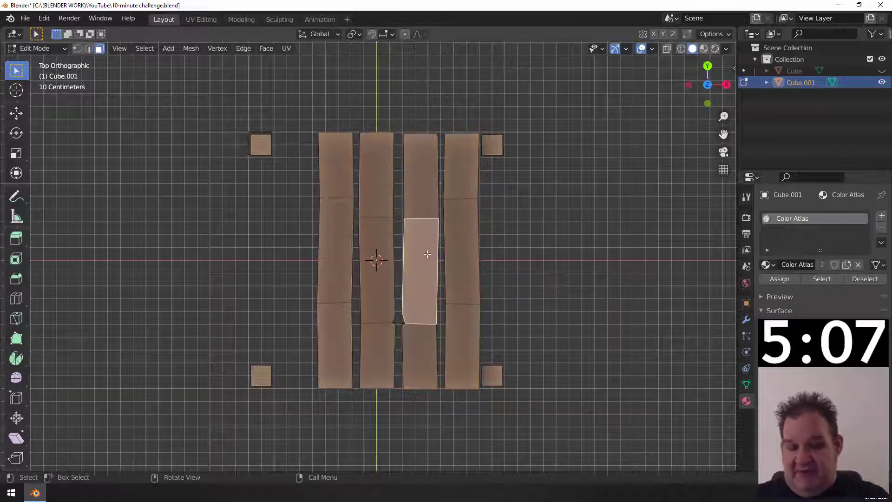
- Move the right-hand pair of planks 0.3552 m left along X beside the others
{"action": "key", "text": "l"}
{"action": "key", "text": "g"}
{"action": "key", "text": "x"}
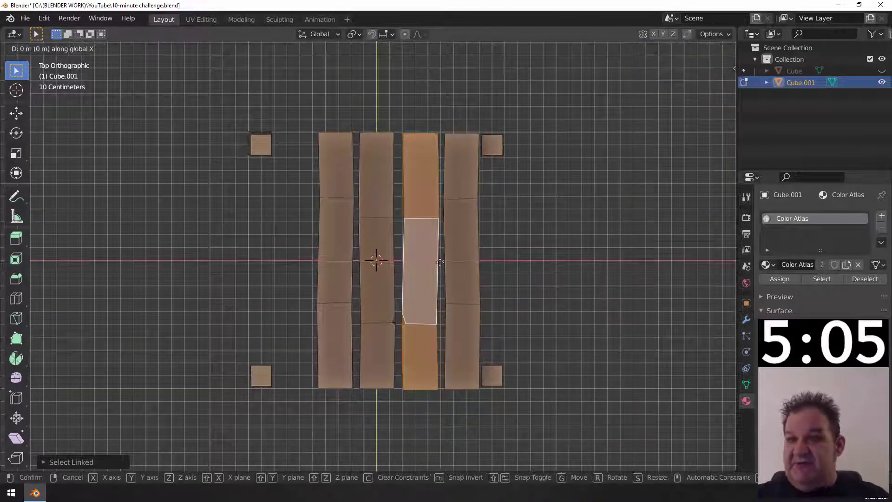
{"action": "left_click", "coordinate": [507, 257]}
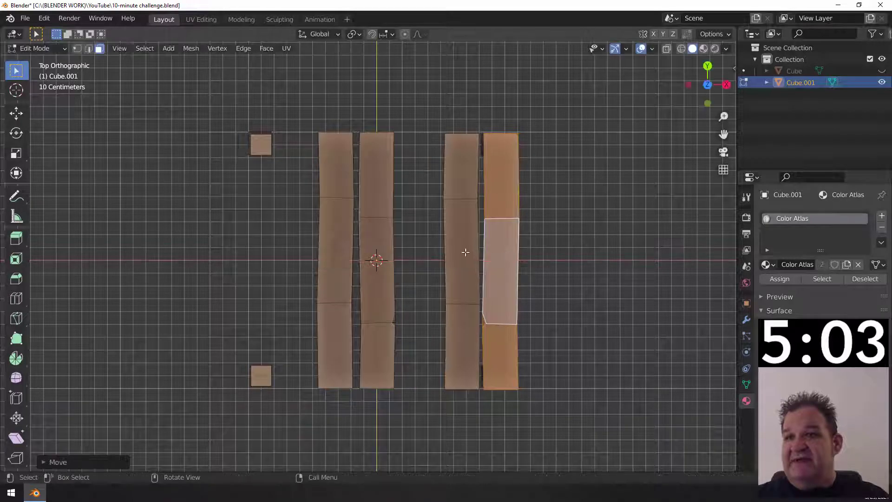
{"action": "key", "text": "l"}
{"action": "key", "text": "g"}
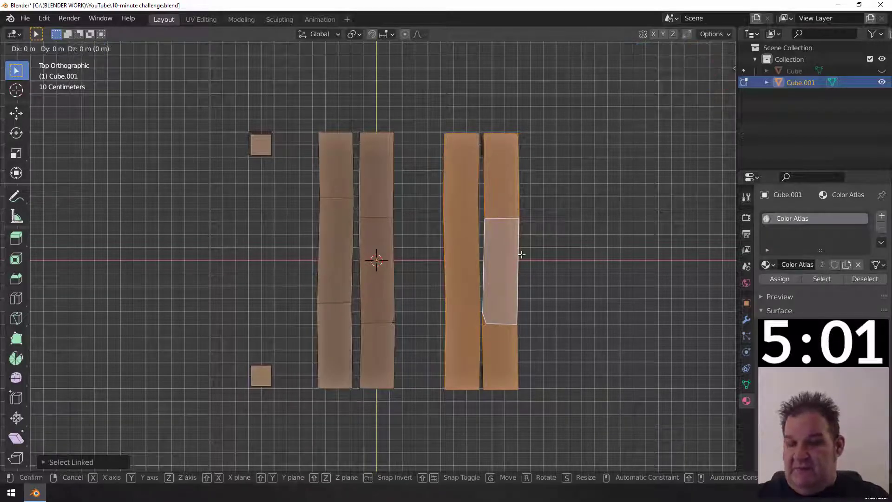
{"action": "key", "text": "x"}
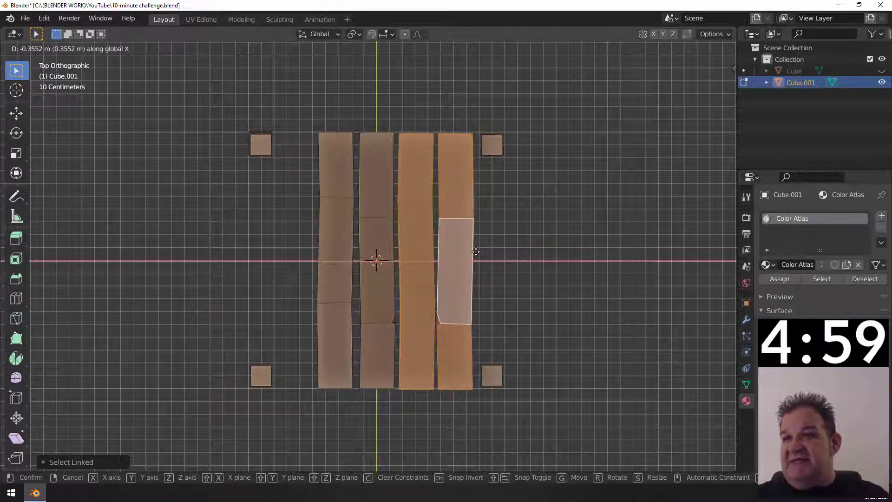
{"action": "left_click", "coordinate": [475, 251]}
- Turn on X-ray and deselect everything
{"action": "scroll", "coordinate": [450, 301], "scroll_direction": "up", "scroll_amount": 3}
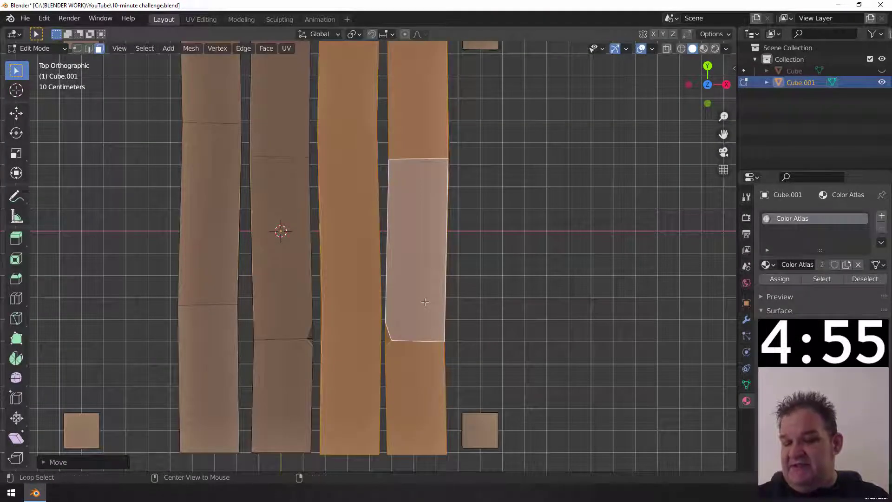
{"action": "key", "text": "alt+z"}
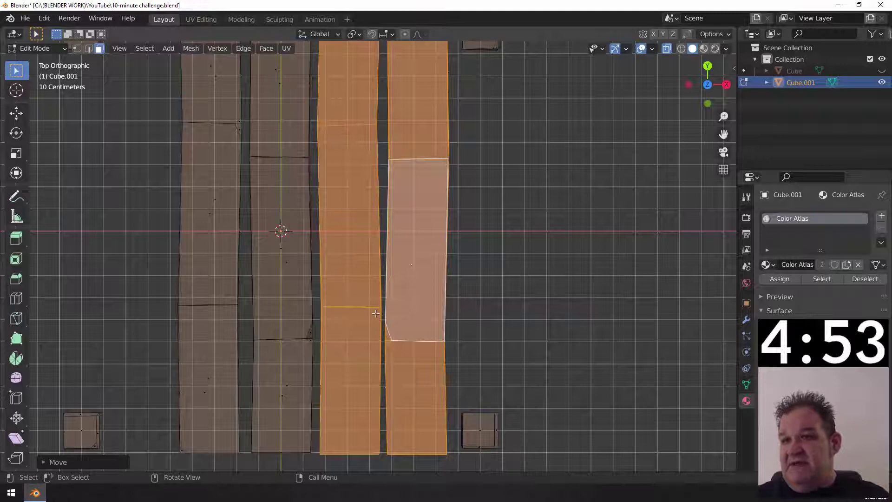
{"action": "key", "text": "alt+a"}
- Shift seam edges on the rightmost plank down and on the third plank up along Y
{"action": "left_click_drag", "start_coordinate": [375, 313], "coordinate": [468, 338]}
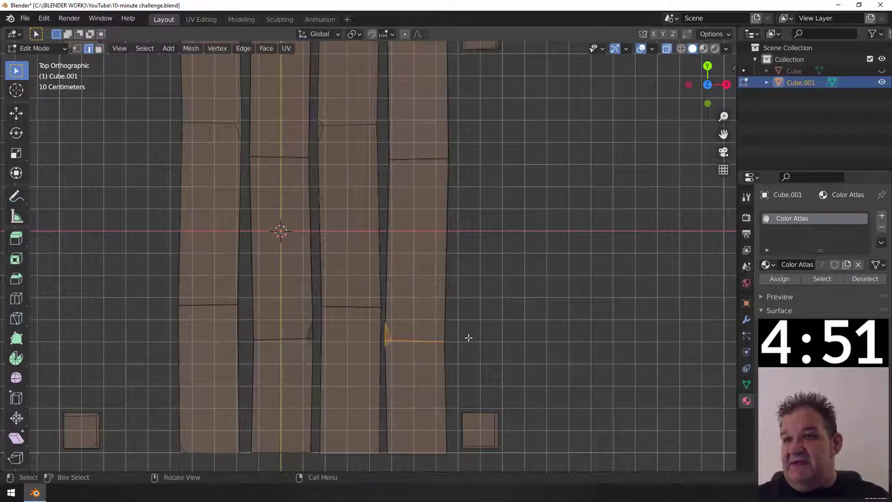
{"action": "scroll", "coordinate": [395, 316], "scroll_direction": "down", "scroll_amount": 3}
{"action": "key", "text": "g"}
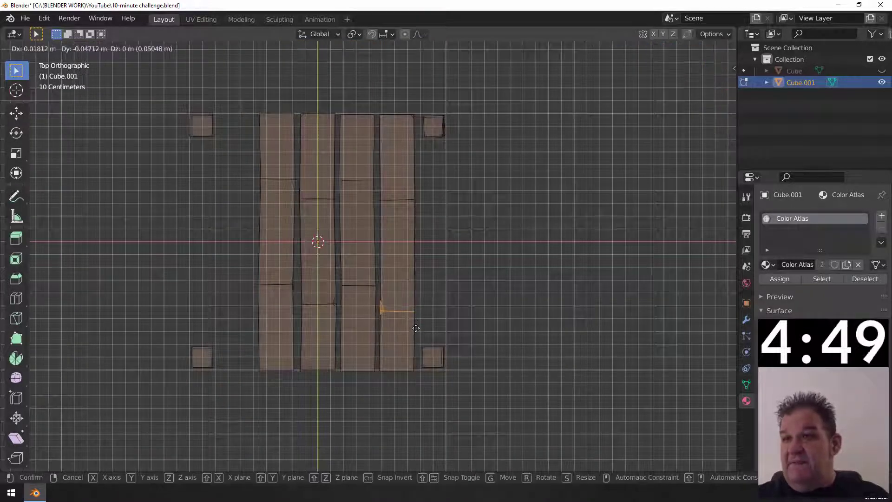
{"action": "left_click", "coordinate": [376, 319]}
{"action": "left_click", "coordinate": [298, 286]}
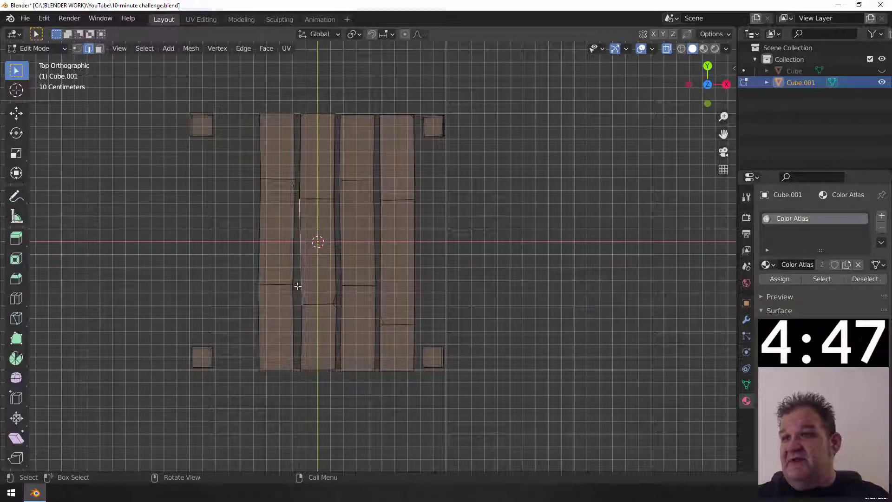
{"action": "left_click_drag", "start_coordinate": [325, 272], "coordinate": [381, 288]}
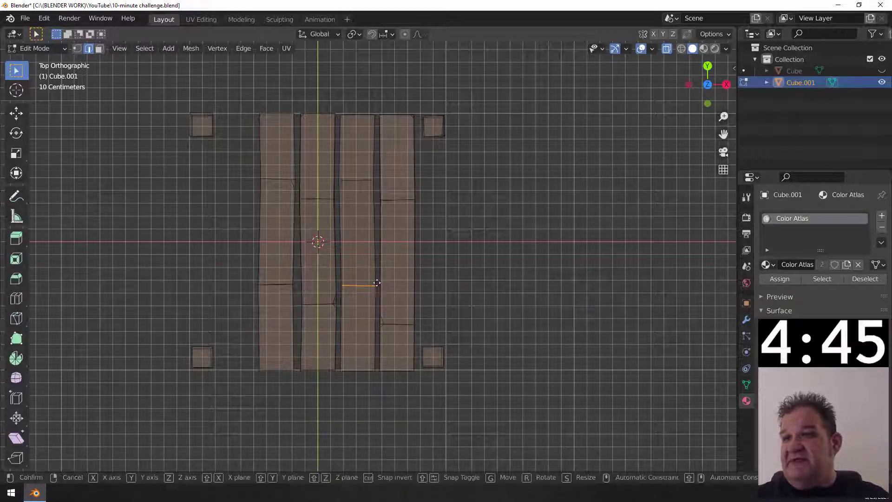
{"action": "key", "text": "g"}
{"action": "left_click", "coordinate": [379, 244]}
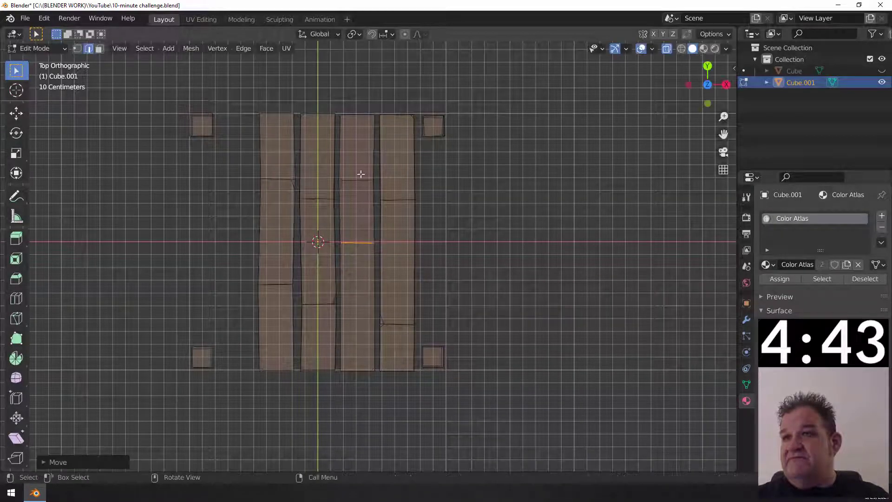
{"action": "left_click_drag", "start_coordinate": [334, 164], "coordinate": [380, 200]}
{"action": "key", "text": "g"}
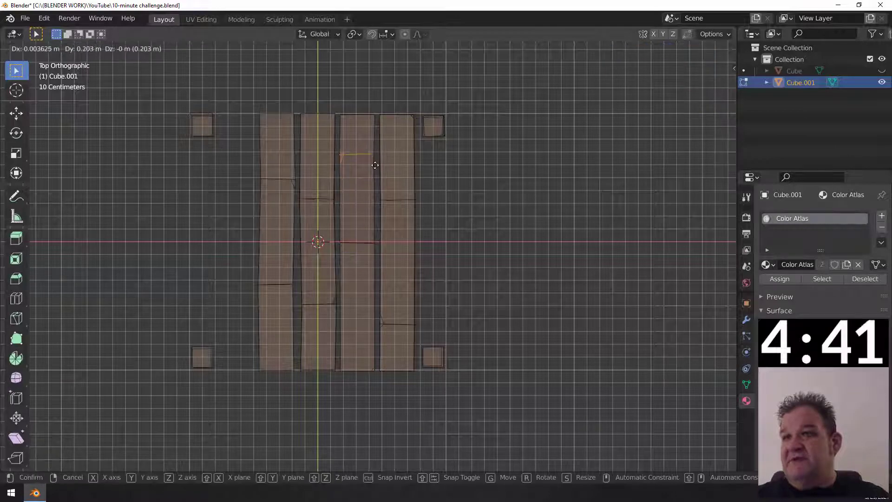
{"action": "left_click", "coordinate": [376, 167]}
- Move the first plank's upper and lower seams to stagger its joints
{"action": "left_click_drag", "start_coordinate": [244, 172], "coordinate": [303, 187]}
{"action": "key", "text": "g"}
{"action": "left_click", "coordinate": [303, 188]}
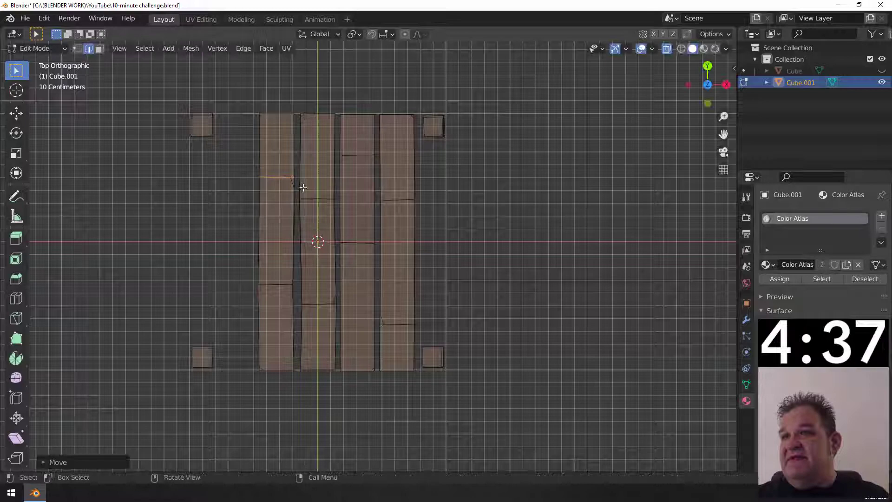
{"action": "left_click_drag", "start_coordinate": [260, 167], "coordinate": [301, 191]}
{"action": "key", "text": "g"}
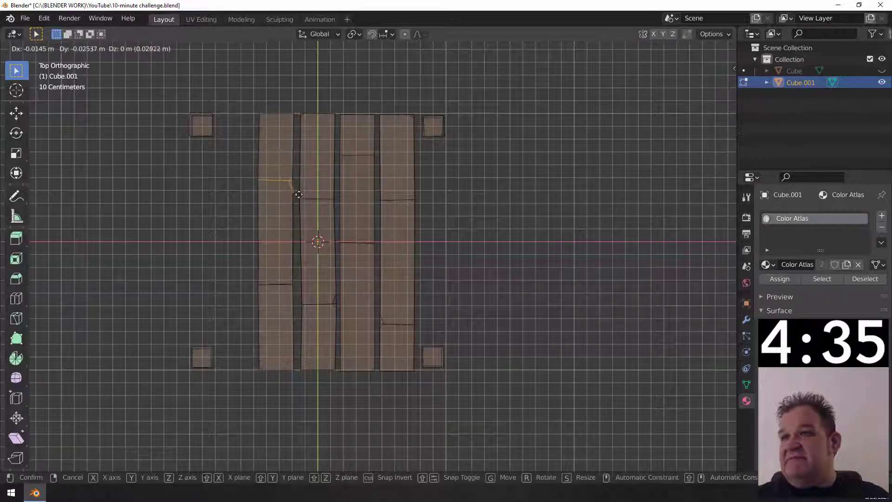
{"action": "left_click", "coordinate": [298, 207]}
{"action": "left_click_drag", "start_coordinate": [255, 263], "coordinate": [301, 291]}
{"action": "key", "text": "g"}
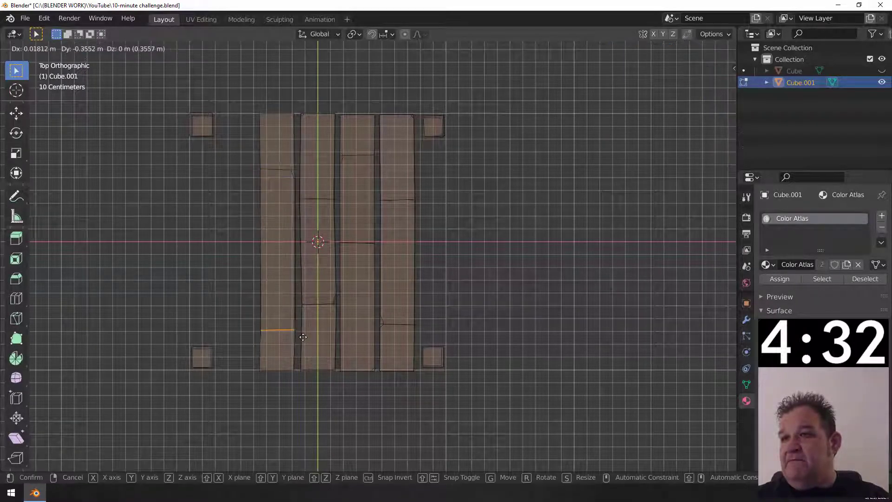
{"action": "left_click", "coordinate": [303, 328]}
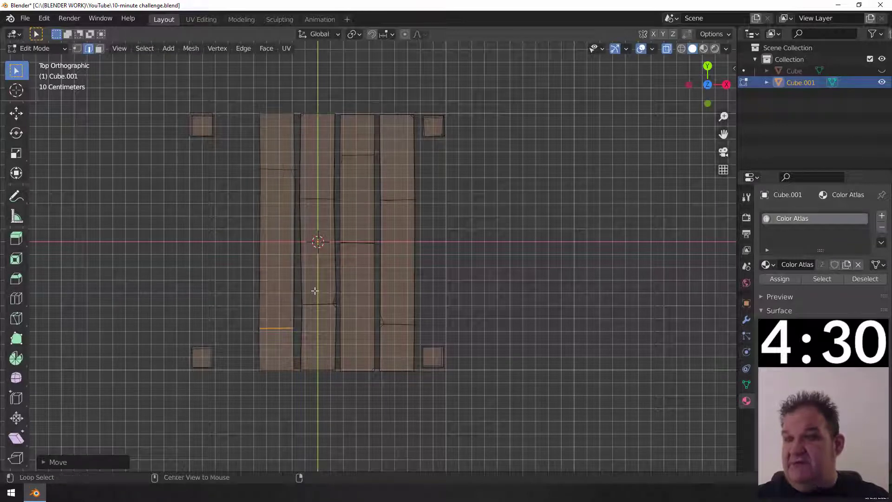
- Select the four original planks and shift them sideways along X
{"action": "key", "text": "alt+z"}
{"action": "key", "text": "ctrl+l"}
{"action": "key", "text": "l"}
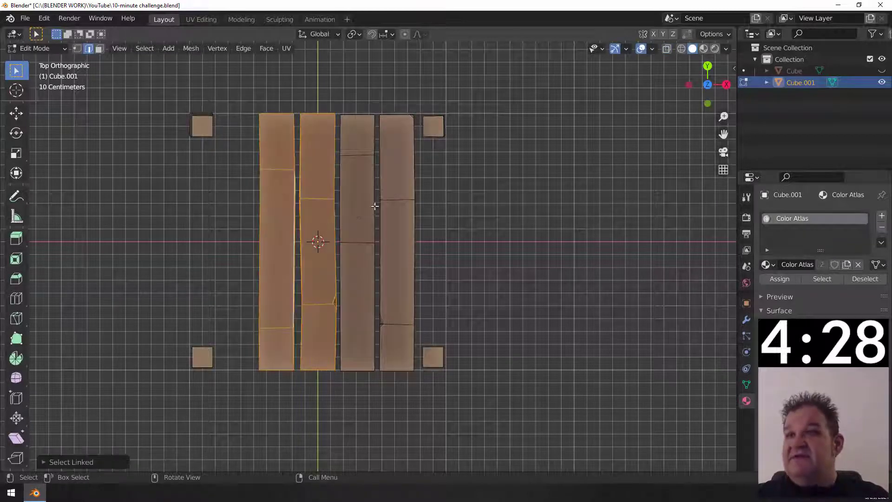
{"action": "key", "text": "l"}
{"action": "key", "text": "l"}
{"action": "key", "text": "g"}
{"action": "key", "text": "x"}
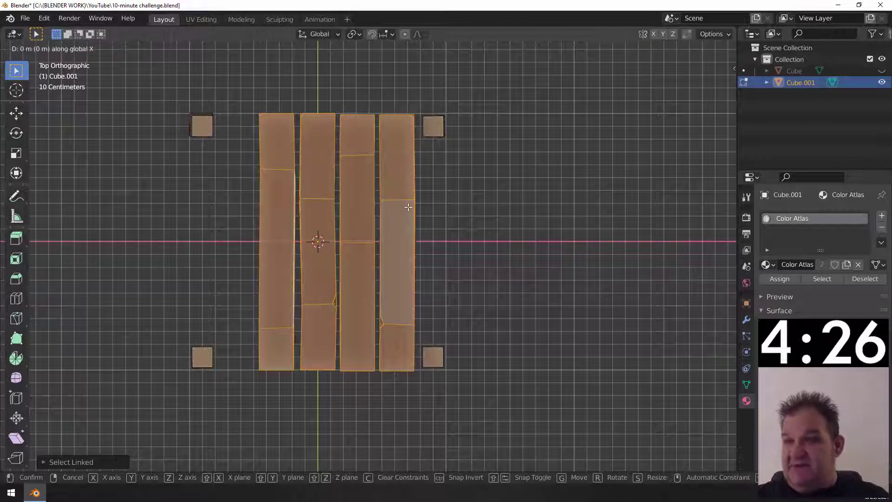
{"action": "left_click", "coordinate": [327, 215]}
- Duplicate the four planks, flip the copy 180°, and line it up beside the originals
{"action": "key", "text": "g"}
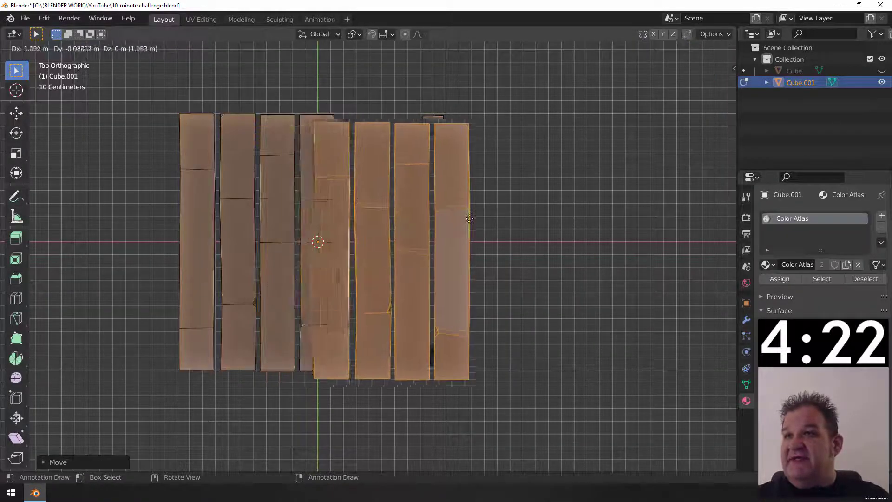
{"action": "key", "text": "shift+d"}
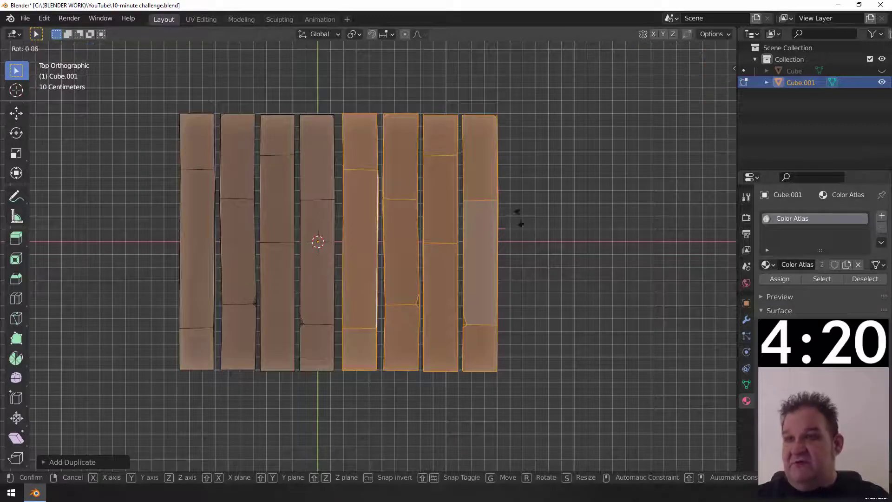
{"action": "key", "text": "r"}
{"action": "left_click", "coordinate": [319, 265]}
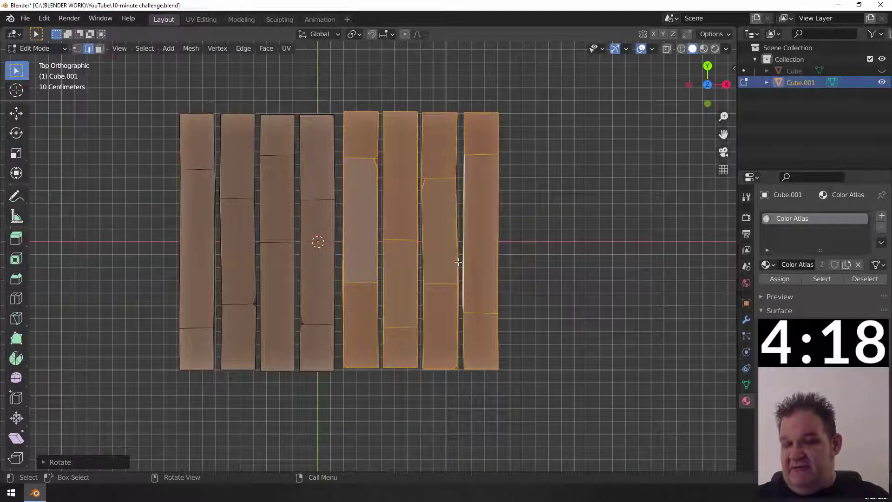
{"action": "key", "text": "g"}
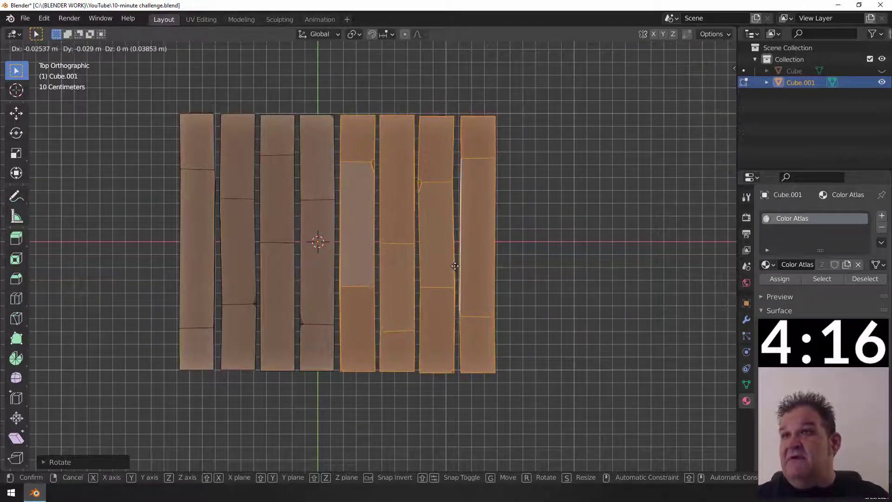
{"action": "left_click", "coordinate": [454, 265]}
{"action": "middle_click_drag", "start_coordinate": [454, 265], "coordinate": [473, 141]}
- Delete the extra rightmost plank of the copied set, leaving seven planks
{"action": "key", "text": "alt+a"}
{"action": "key", "text": "l"}
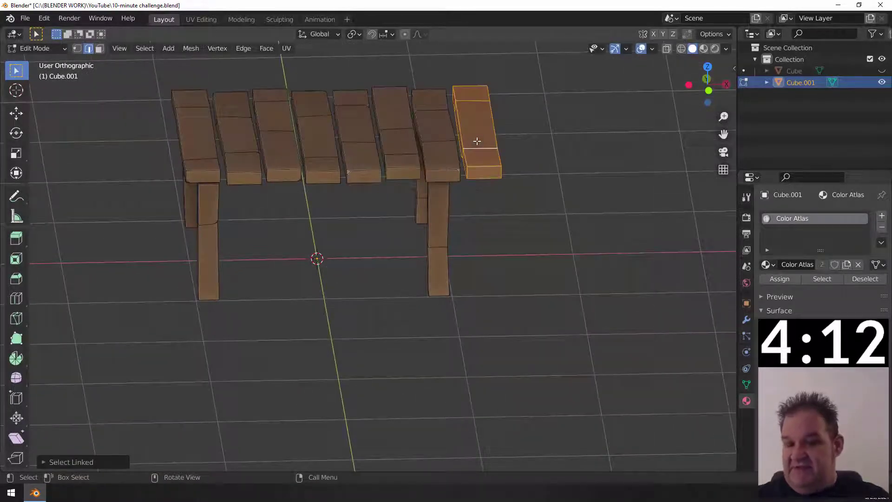
{"action": "key", "text": "x"}
{"action": "left_click", "coordinate": [458, 165]}
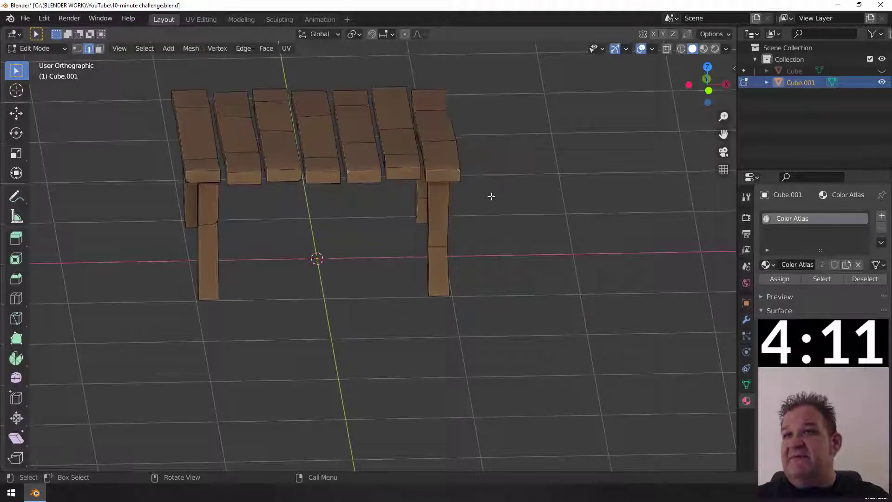
{"action": "middle_click_drag", "start_coordinate": [491, 196], "coordinate": [346, 159]}
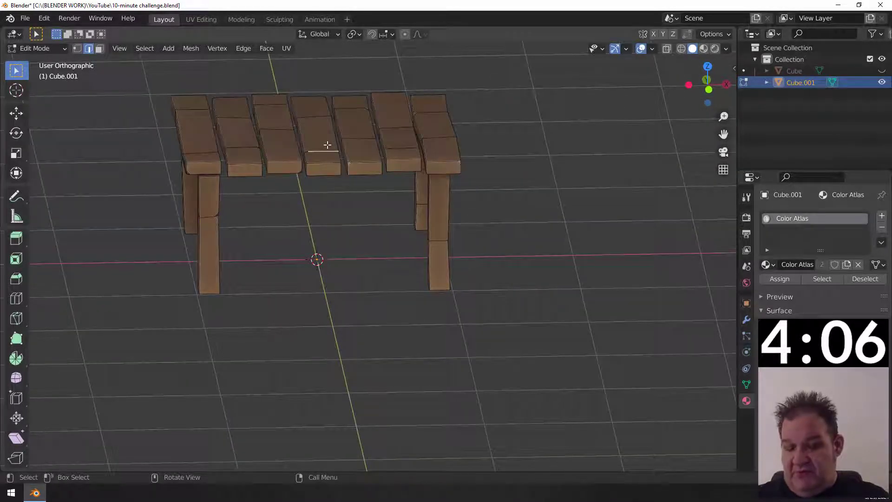
{"action": "key", "text": "ctrl+l"}
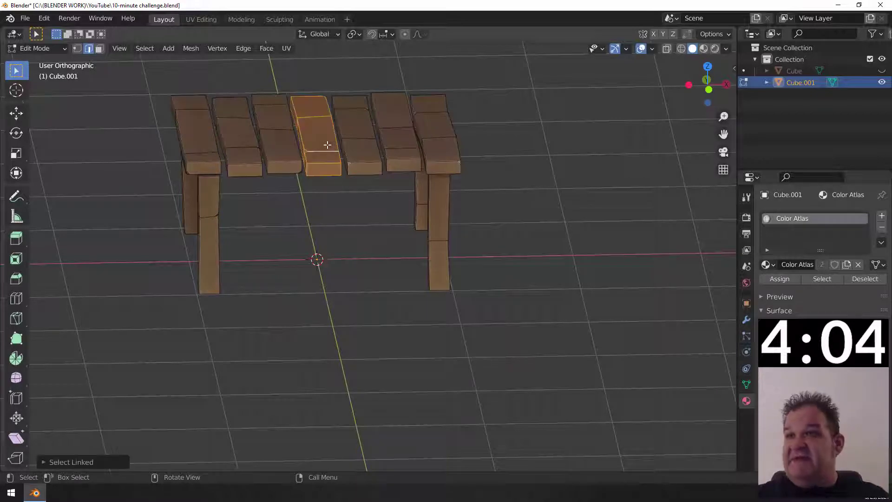
- Copy the selected plank, turn it 90° crosswise, and lower it 0.145 m under the tabletop
{"action": "key", "text": "KP_7"}
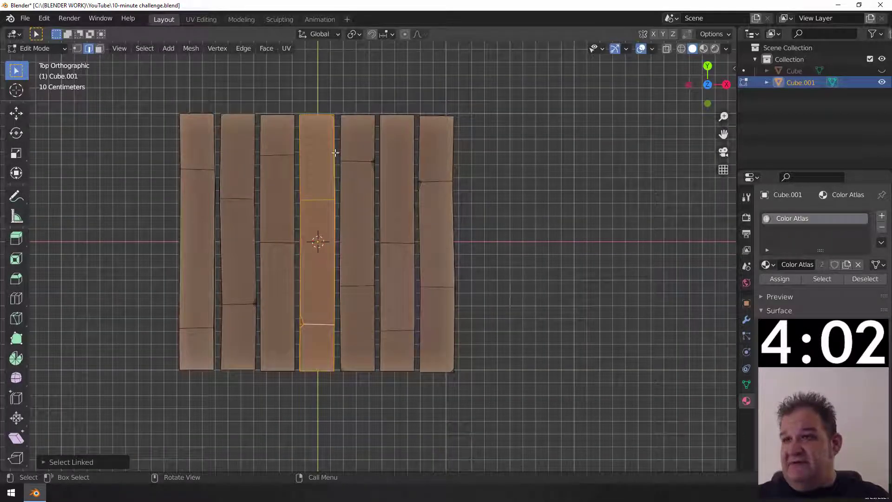
{"action": "key", "text": "r"}
{"action": "key", "text": "9"}
{"action": "key", "text": "0"}
{"action": "key", "text": "Return"}
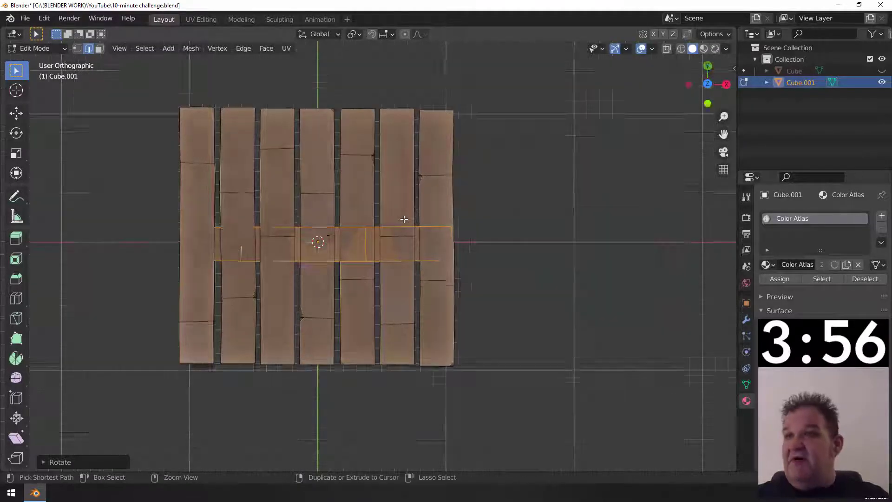
{"action": "key", "text": "ctrl+KP_7"}
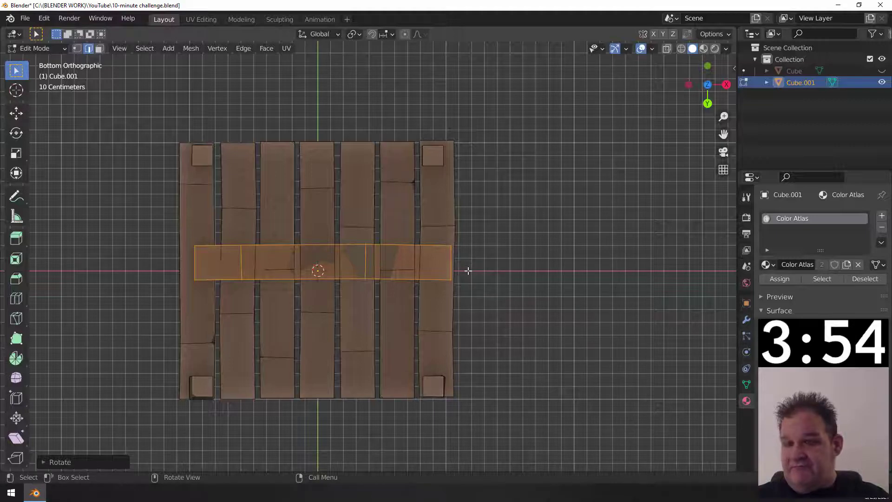
{"action": "key", "text": "KP_3"}
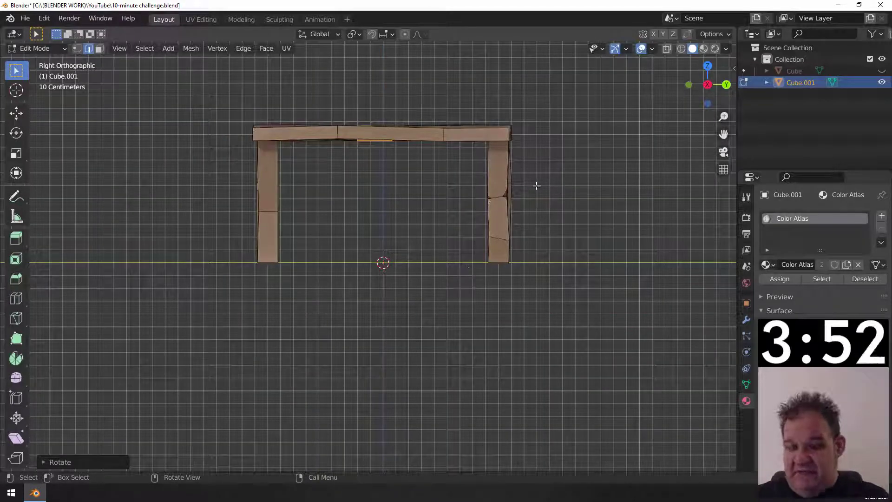
{"action": "key", "text": "g"}
{"action": "key", "text": "z"}
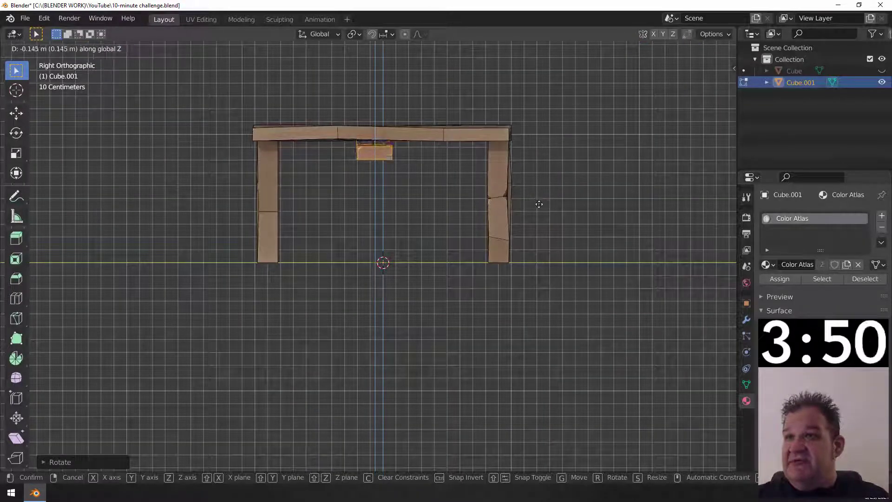
{"action": "left_click", "coordinate": [537, 197]}
{"action": "key", "text": "ctrl+KP_7"}
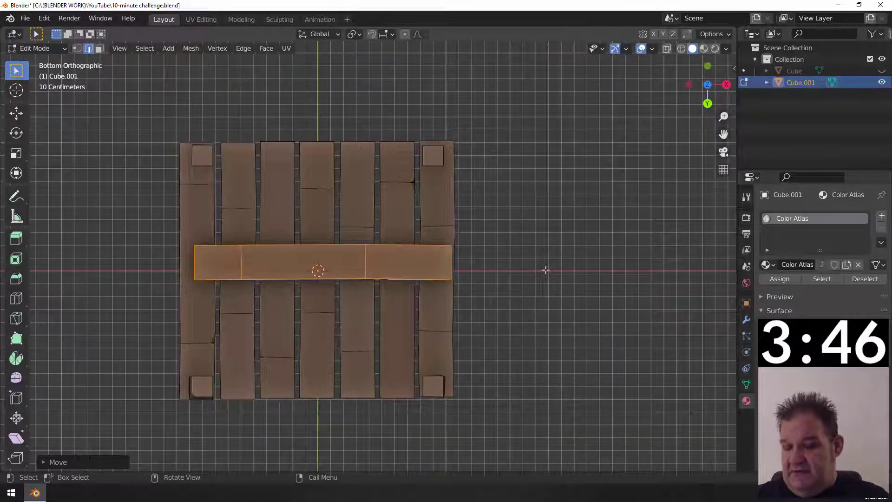
- Shorten the crossbeam along X and slide it toward the table's end
{"action": "key", "text": "s"}
{"action": "key", "text": "x"}
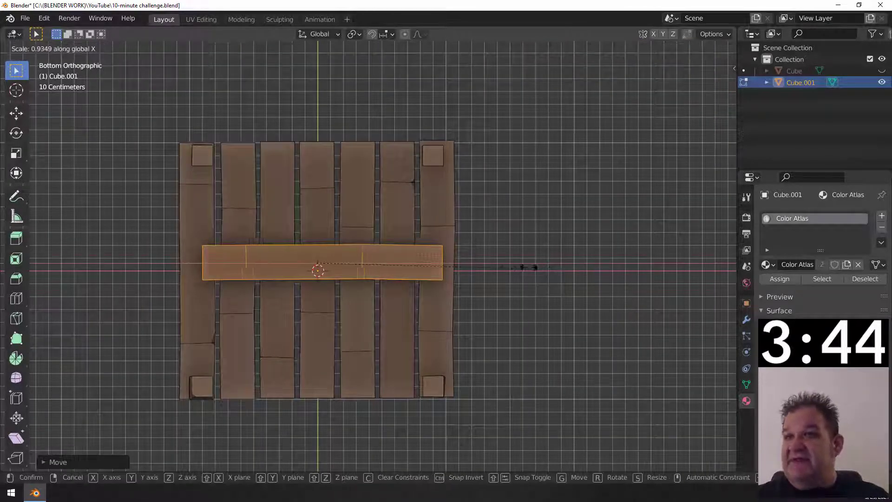
{"action": "left_click", "coordinate": [501, 270]}
{"action": "key", "text": "g"}
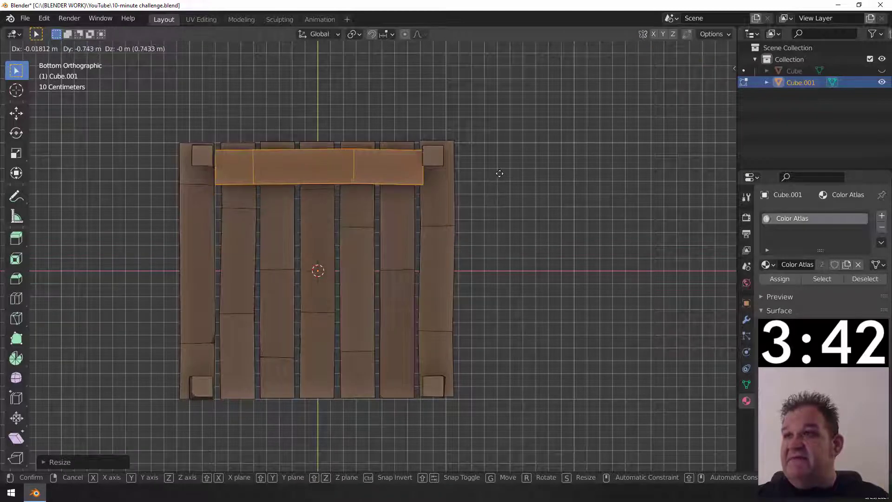
{"action": "left_click", "coordinate": [493, 170]}
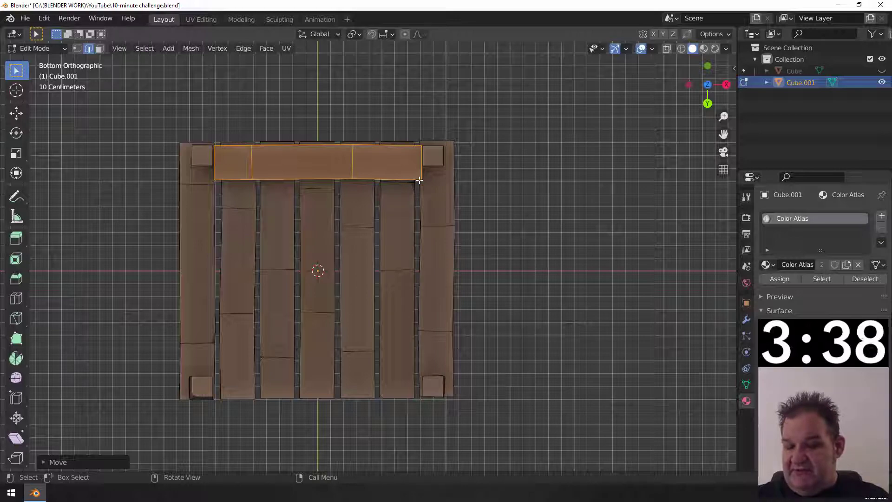
- Narrow the crossbeam along Y and thin it along Z
{"action": "key", "text": "s"}
{"action": "key", "text": "y"}
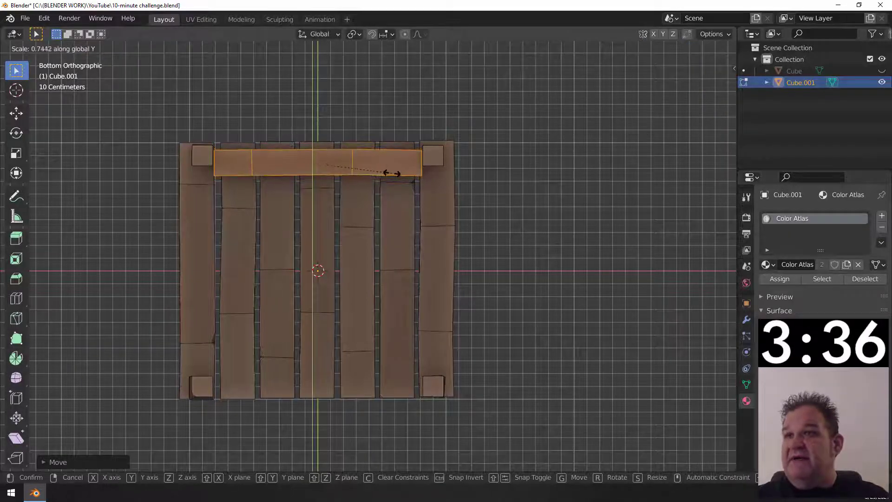
{"action": "left_click", "coordinate": [392, 173]}
{"action": "key", "text": "KP_1"}
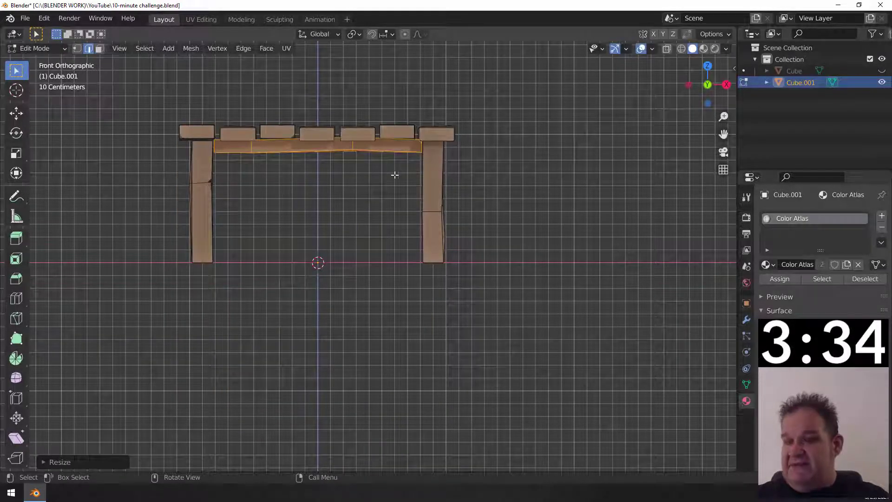
{"action": "key", "text": "s"}
{"action": "key", "text": "z"}
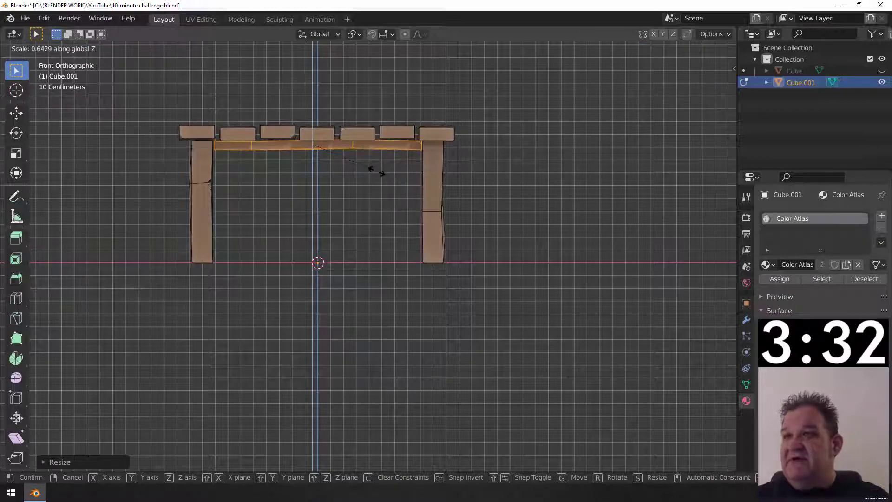
{"action": "left_click", "coordinate": [377, 171]}
- Reposition the crossbeam along Y under one edge and duplicate it for the opposite edge
{"action": "key", "text": "KP_7"}
{"action": "key", "text": "ctrl+KP_7"}
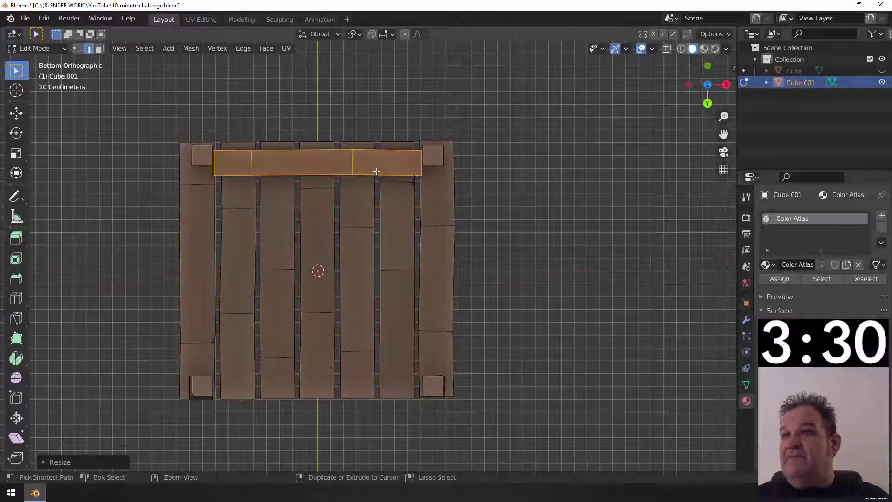
{"action": "key", "text": "g"}
{"action": "key", "text": "y"}
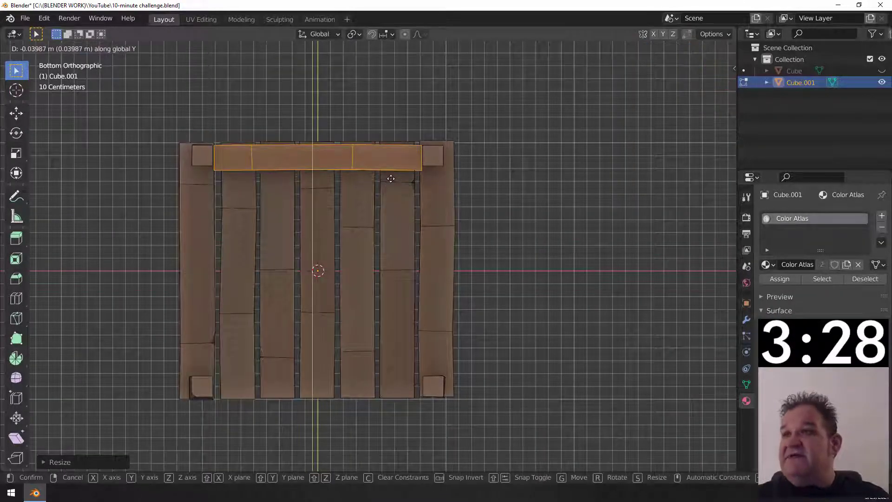
{"action": "left_click", "coordinate": [390, 176]}
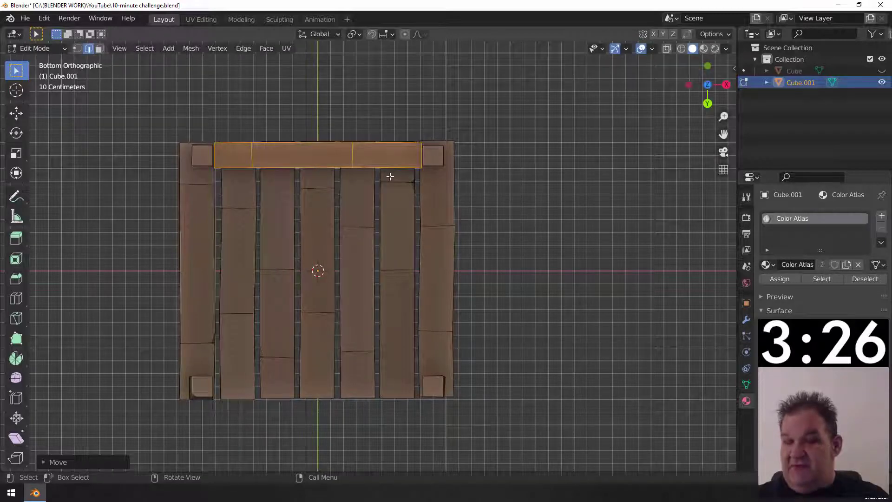
{"action": "key", "text": "g"}
{"action": "left_click", "coordinate": [389, 180]}
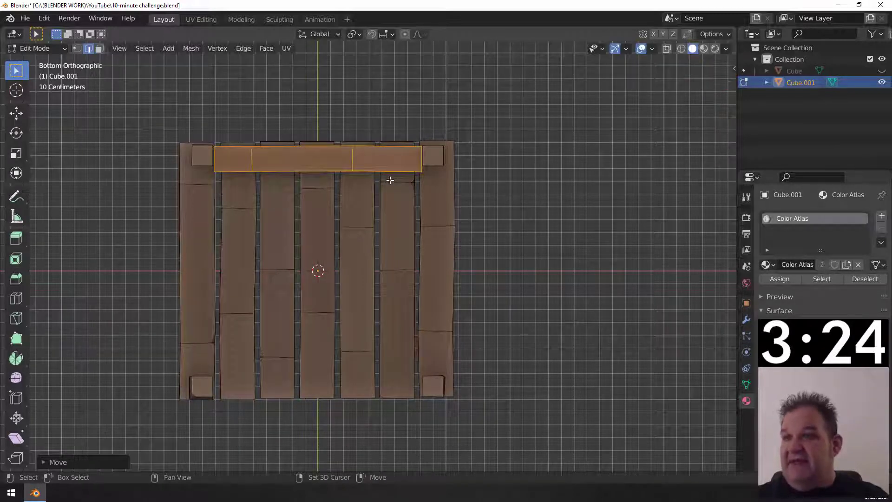
{"action": "key", "text": "shift+d"}
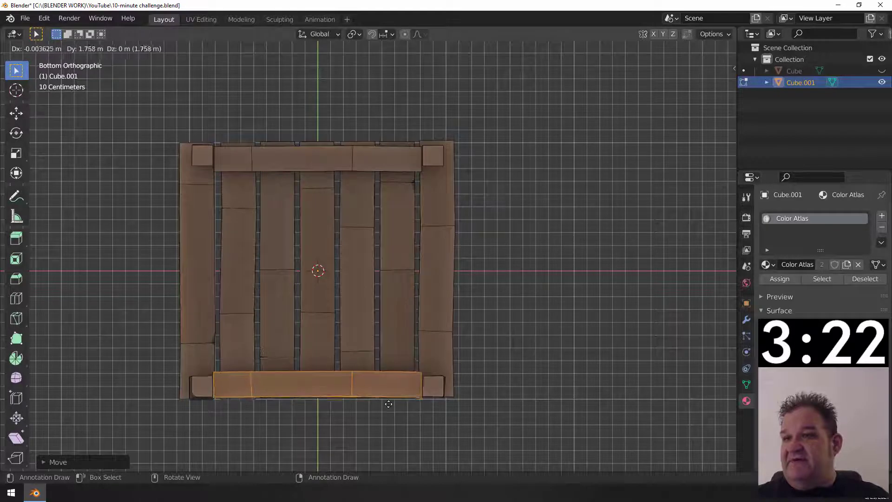
- Place the copied crossbeam along the opposite edge, turned 180°
{"action": "left_click", "coordinate": [399, 398]}
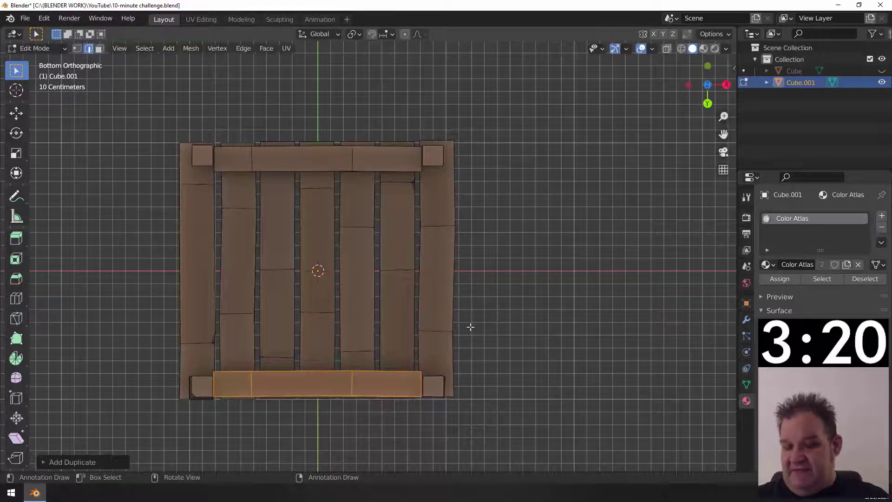
{"action": "key", "text": "r"}
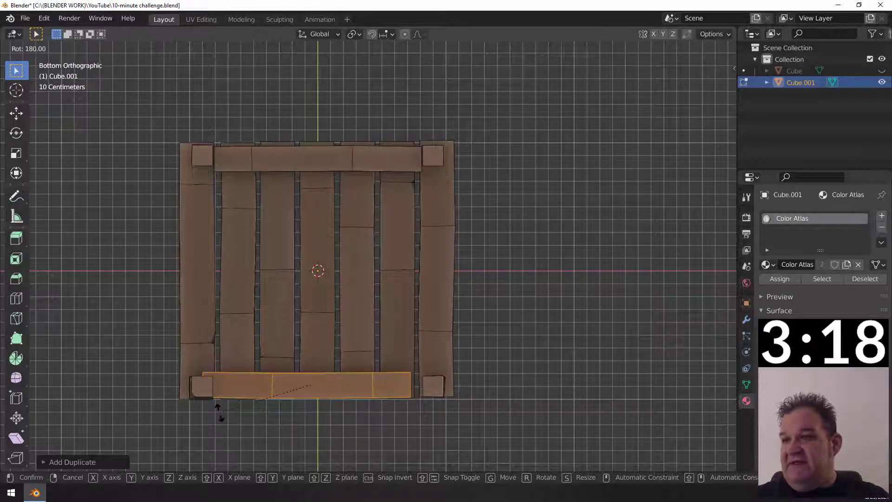
{"action": "left_click", "coordinate": [220, 415]}
{"action": "key", "text": "g"}
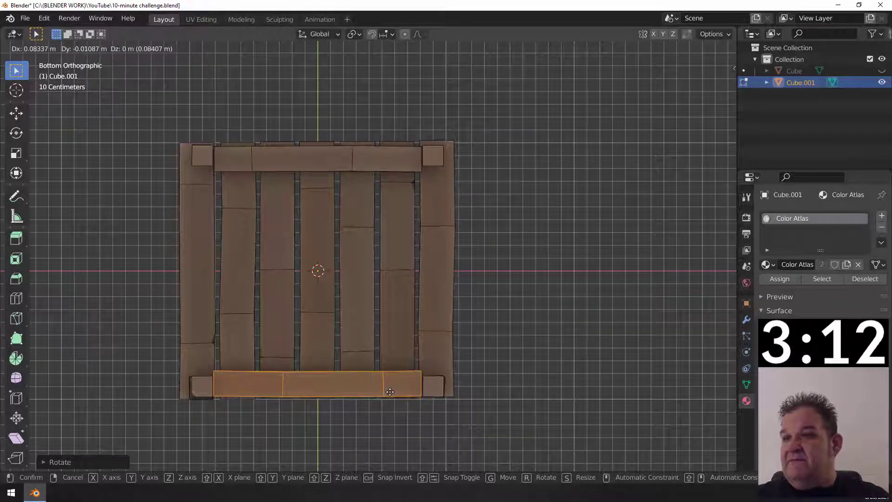
{"action": "left_click", "coordinate": [390, 392]}
- Lengthen the middle plank along Y
{"action": "left_click", "coordinate": [322, 258]}
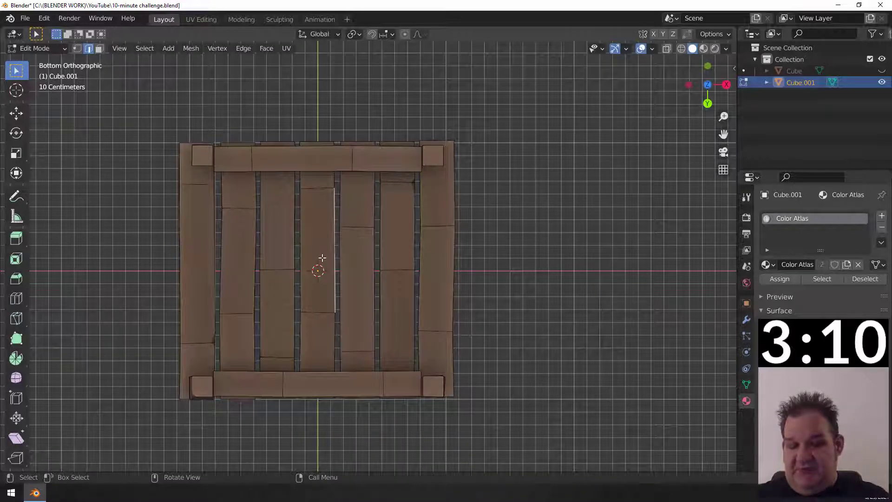
{"action": "key", "text": "l"}
{"action": "key", "text": "s"}
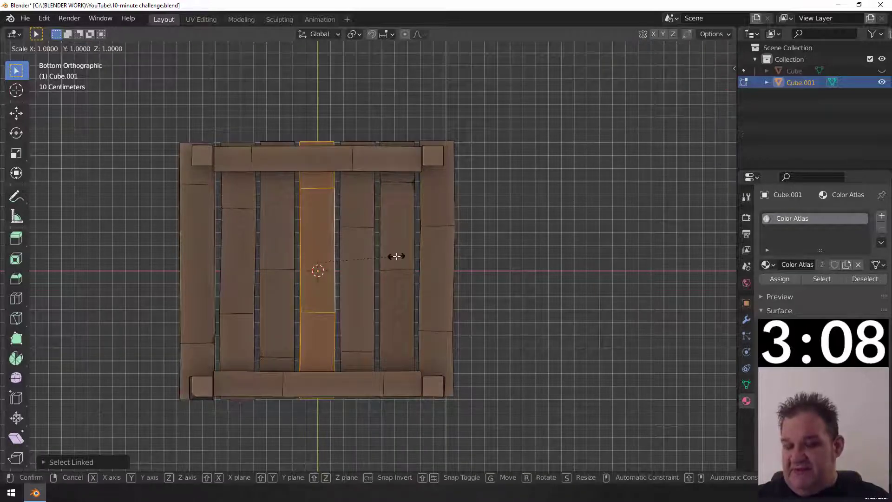
{"action": "key", "text": "y"}
{"action": "left_click", "coordinate": [403, 312]}
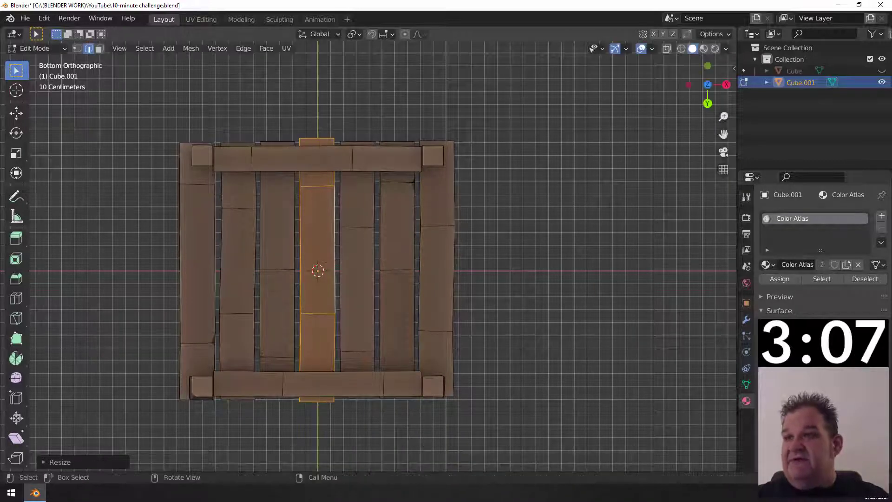
- Stretch the planks right of centre along Y by a different amount
{"action": "left_click", "coordinate": [358, 232]}
{"action": "key", "text": "l"}
{"action": "key", "text": "l"}
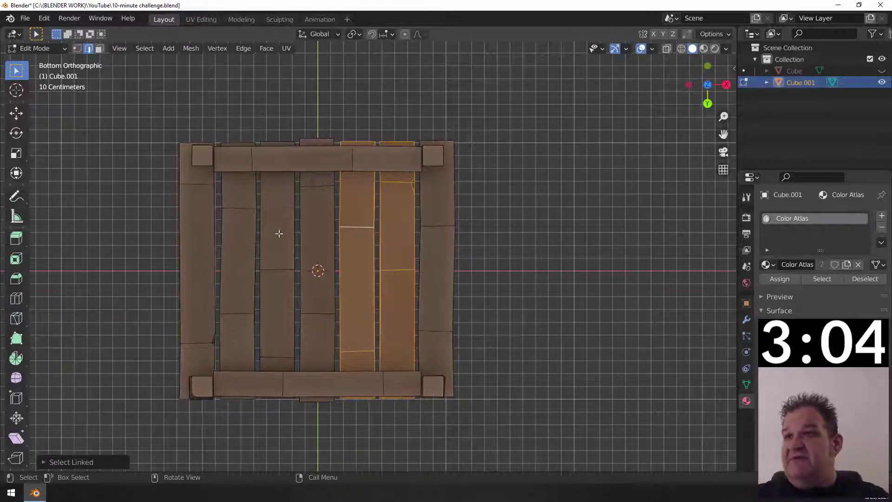
{"action": "key", "text": "l"}
{"action": "key", "text": "l"}
{"action": "key", "text": "l"}
{"action": "key", "text": "l"}
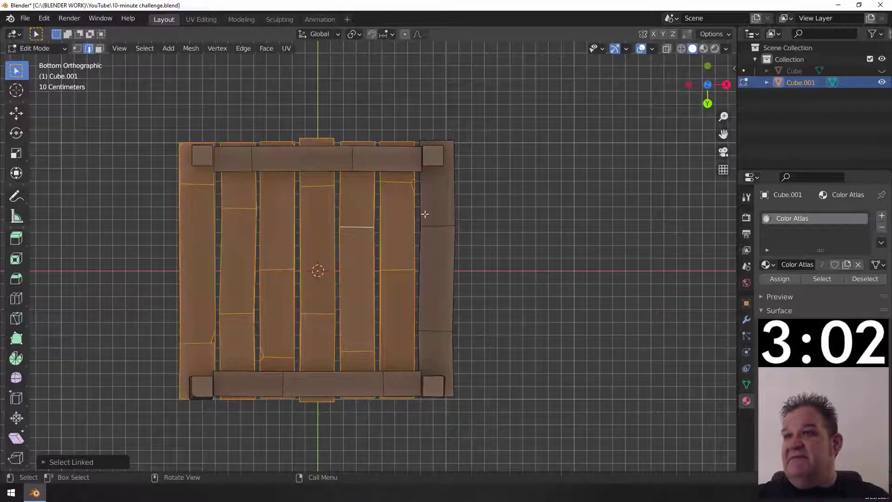
{"action": "key", "text": "l"}
{"action": "key", "text": "s"}
{"action": "key", "text": "y"}
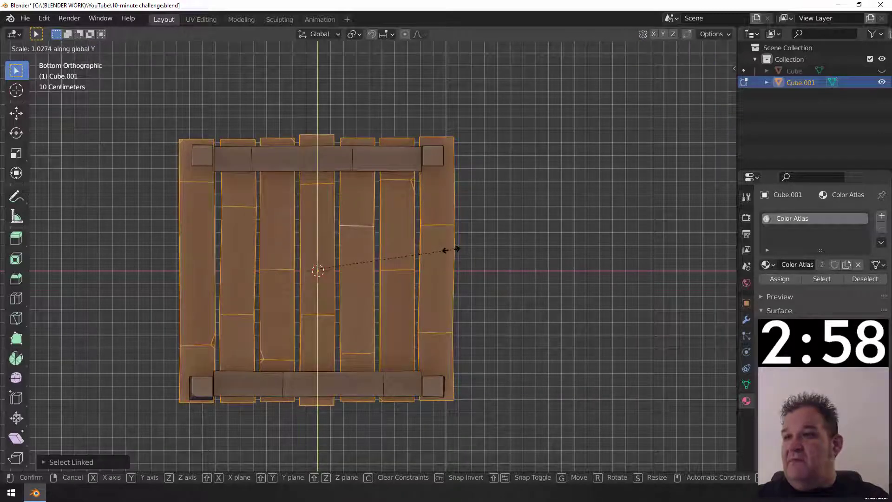
{"action": "left_click", "coordinate": [451, 250]}
- Scale the second plank from the left along Y for a ragged end
{"action": "left_click", "coordinate": [230, 224]}
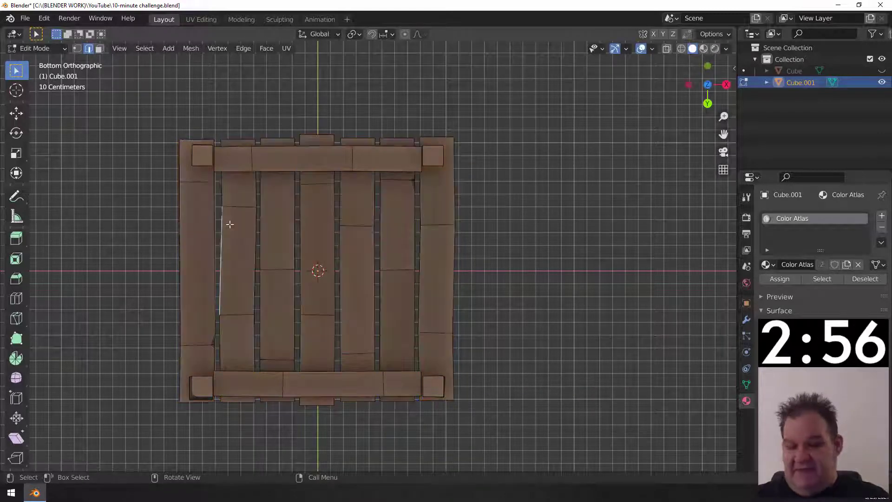
{"action": "key", "text": "ctrl+l"}
{"action": "key", "text": "s"}
{"action": "key", "text": "y"}
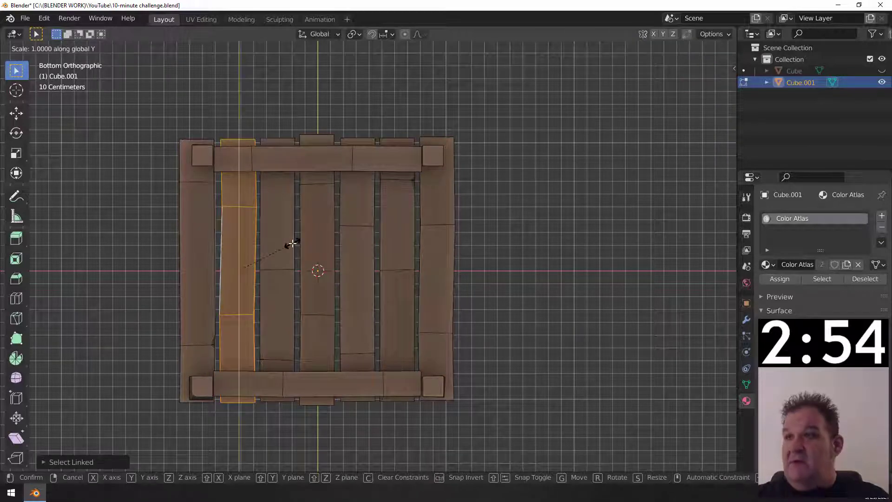
{"action": "left_click", "coordinate": [294, 244]}
{"action": "middle_click_drag", "start_coordinate": [294, 244], "coordinate": [381, 246]}
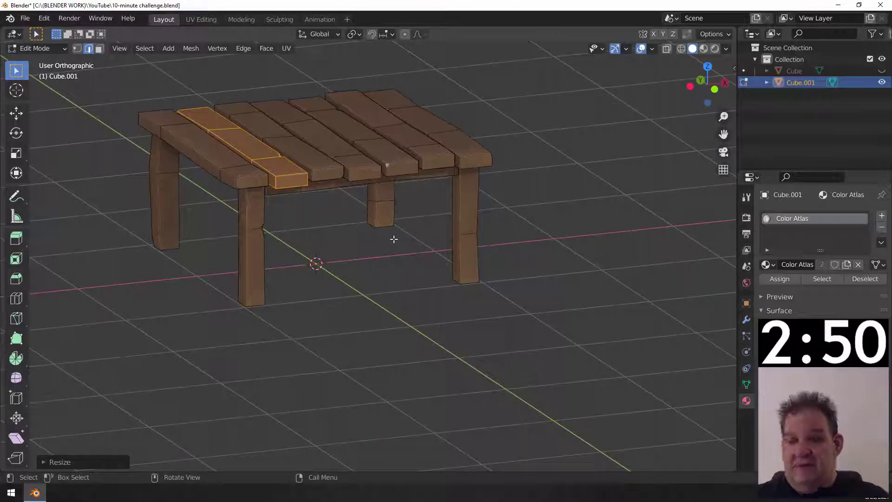
- Select a small nick face on a plank and scale it to resize the nick
{"action": "key", "text": "a"}
{"action": "key", "text": "KP_Decimal"}
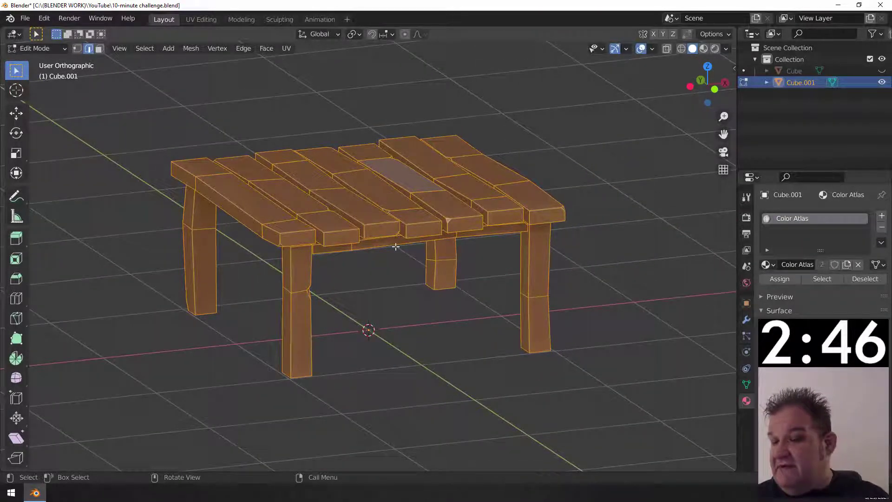
{"action": "middle_click_drag", "start_coordinate": [304, 249], "coordinate": [447, 248]}
{"action": "scroll", "coordinate": [451, 239], "scroll_direction": "up", "scroll_amount": 3}
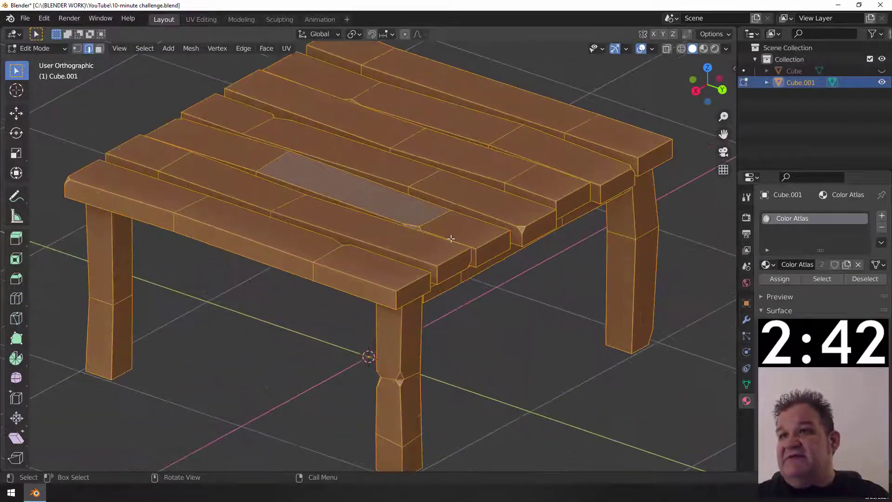
{"action": "scroll", "coordinate": [438, 254], "scroll_direction": "up", "scroll_amount": 6}
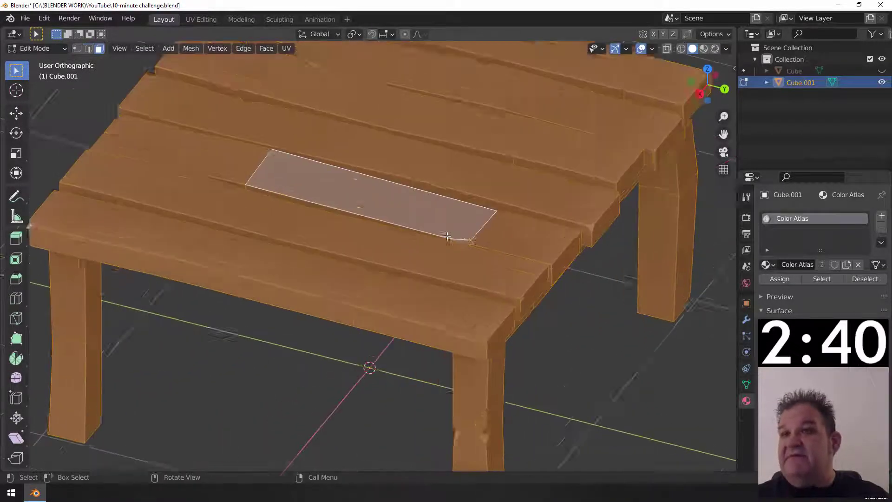
{"action": "left_click", "coordinate": [461, 228]}
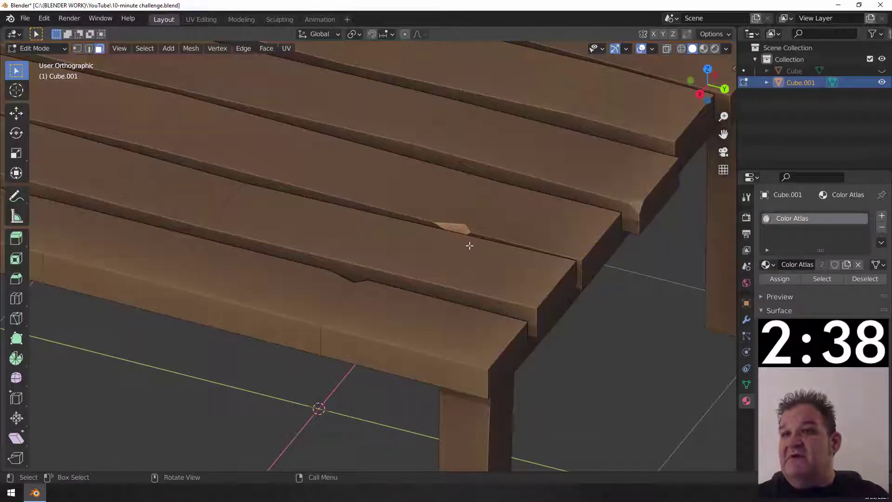
{"action": "scroll", "coordinate": [464, 232], "scroll_direction": "down", "scroll_amount": 5}
{"action": "scroll", "coordinate": [337, 204], "scroll_direction": "up", "scroll_amount": 2}
{"action": "middle_click_drag", "start_coordinate": [335, 210], "coordinate": [406, 248]}
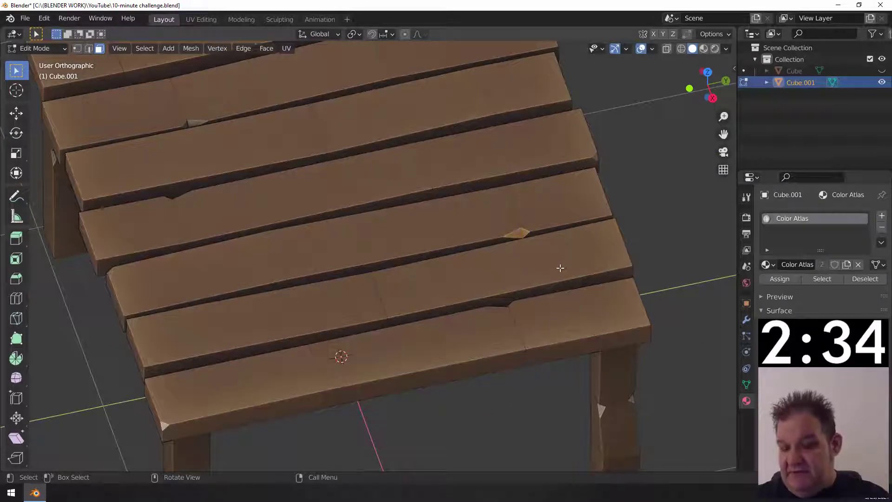
{"action": "key", "text": "s"}
{"action": "left_click", "coordinate": [542, 260]}
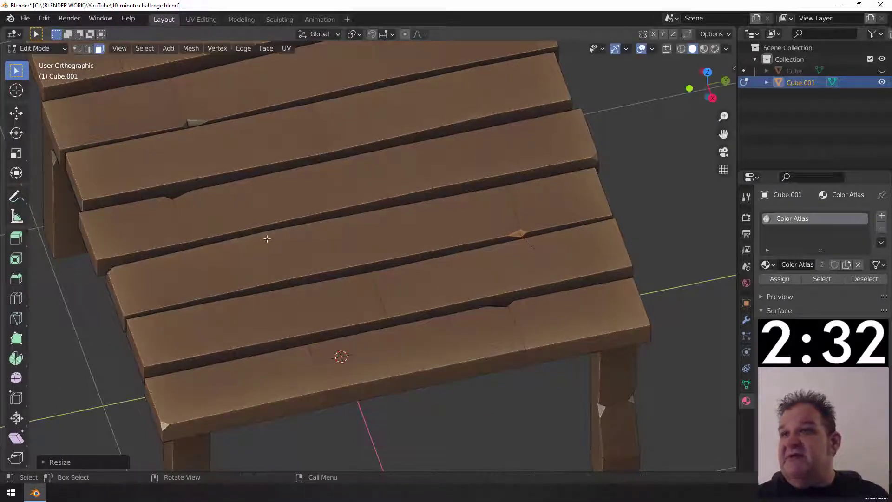
{"action": "middle_click_drag", "start_coordinate": [542, 259], "coordinate": [512, 262]}
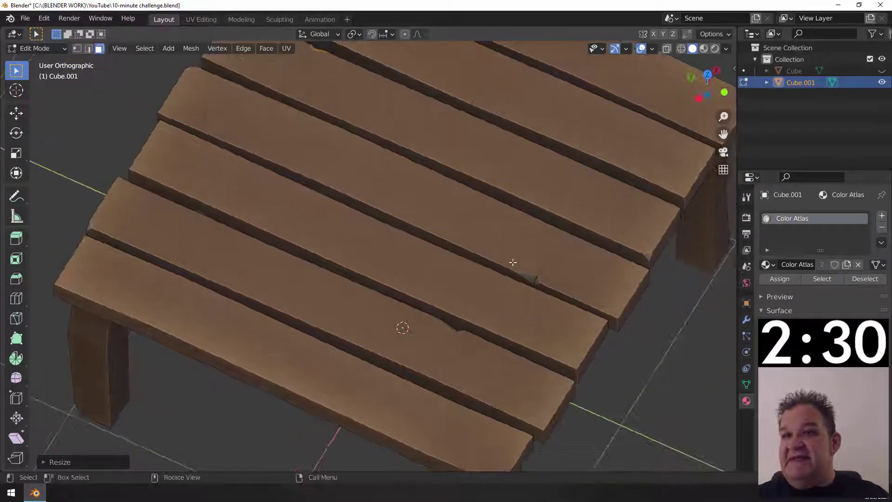
{"action": "key", "text": "s"}
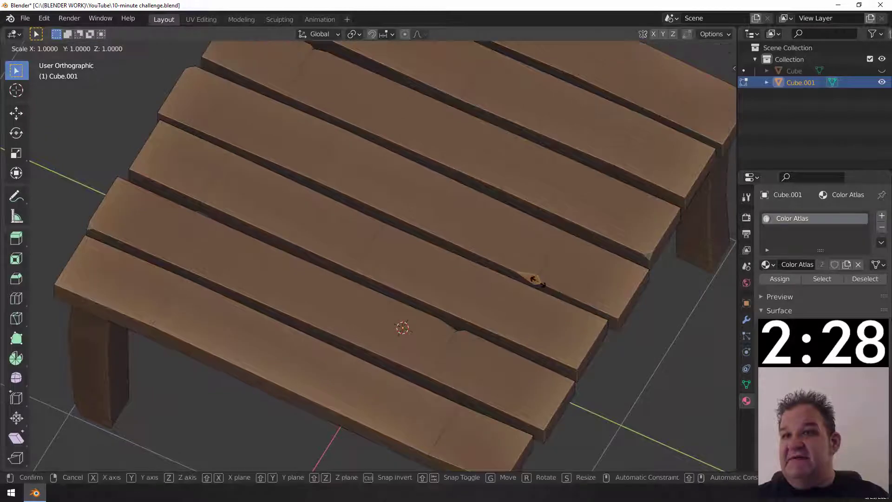
{"action": "left_click", "coordinate": [535, 281]}
- Slide a vertex at the plank-end nick along its edge to widen the triangular cut
{"action": "middle_click_drag", "start_coordinate": [534, 281], "coordinate": [378, 239]}
{"action": "scroll", "coordinate": [328, 224], "scroll_direction": "up", "scroll_amount": 5}
{"action": "key", "text": "1"}
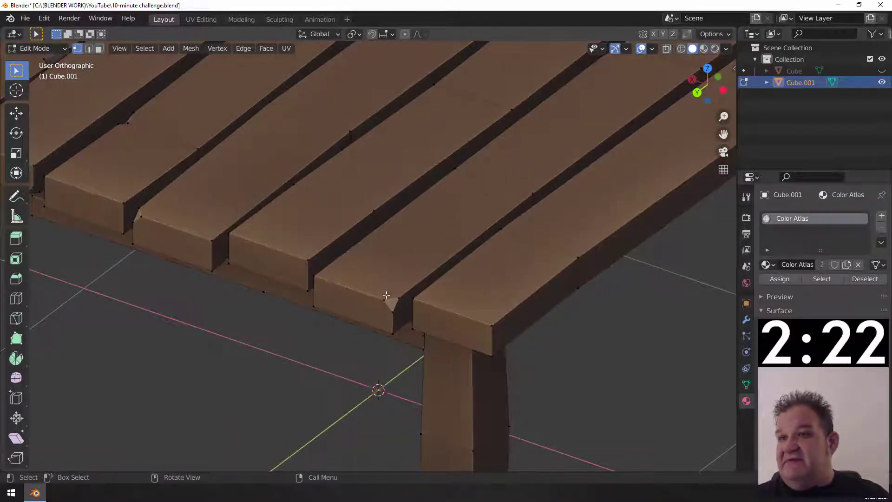
{"action": "key", "text": "g"}
{"action": "key", "text": "g"}
{"action": "left_click", "coordinate": [389, 295]}
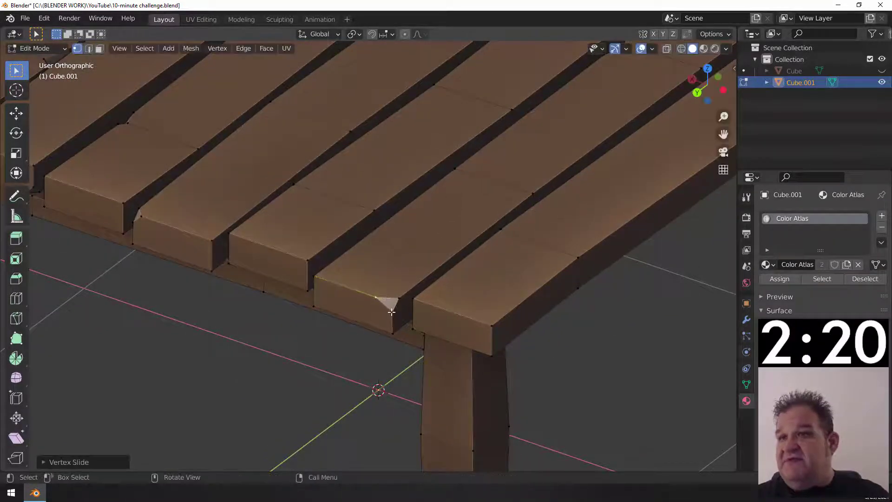
{"action": "key", "text": "g"}
{"action": "key", "text": "g"}
{"action": "left_click", "coordinate": [338, 291]}
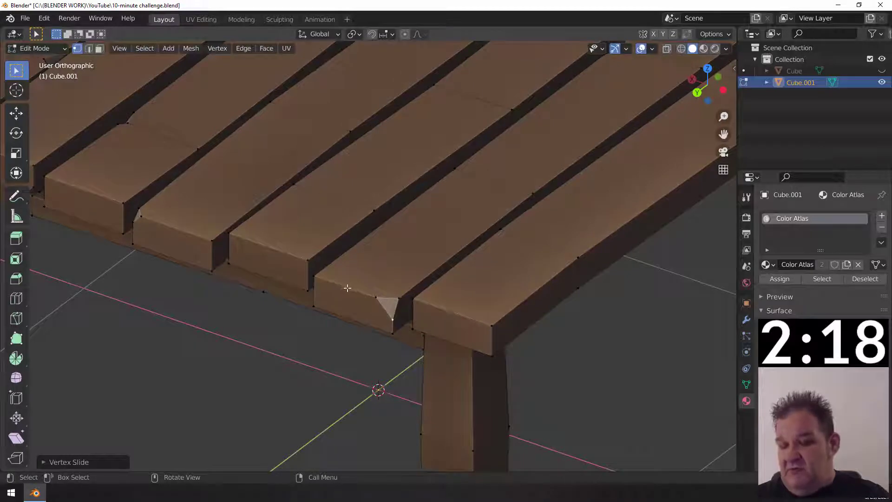
- In face select mode, select seven plank end faces along one side of the tabletop
{"action": "key", "text": "3"}
{"action": "left_click", "coordinate": [344, 296]}
{"action": "left_click", "coordinate": [438, 316], "text": "shift"}
{"action": "left_click", "coordinate": [236, 268], "text": "shift"}
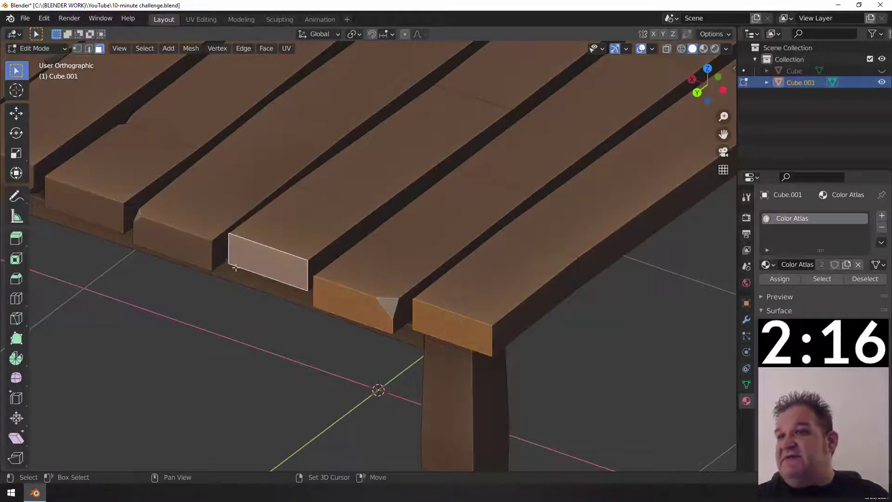
{"action": "left_click", "coordinate": [188, 252], "text": "shift"}
{"action": "left_click", "coordinate": [98, 217], "text": "shift"}
{"action": "scroll", "coordinate": [100, 216], "scroll_direction": "down", "scroll_amount": 3}
{"action": "left_click", "coordinate": [138, 200], "text": "shift"}
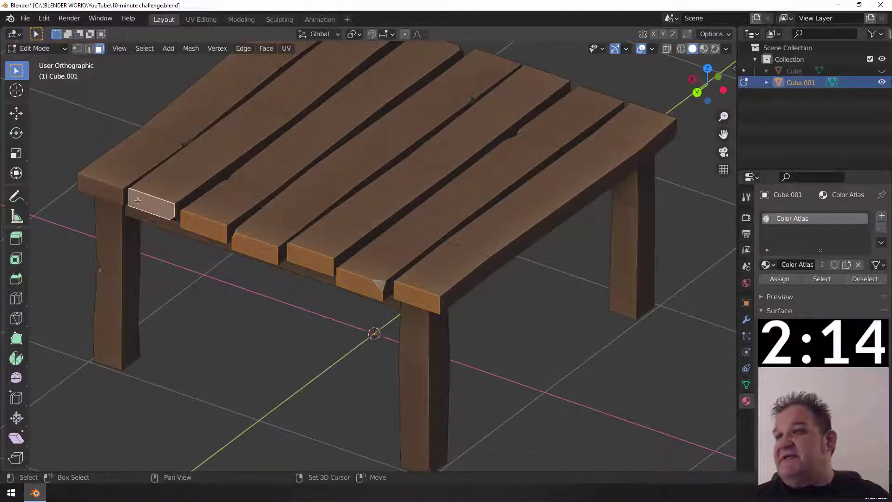
{"action": "left_click", "coordinate": [112, 193], "text": "shift"}
- Add the seven front plank end faces to the selection
{"action": "middle_click_drag", "start_coordinate": [489, 207], "coordinate": [307, 219]}
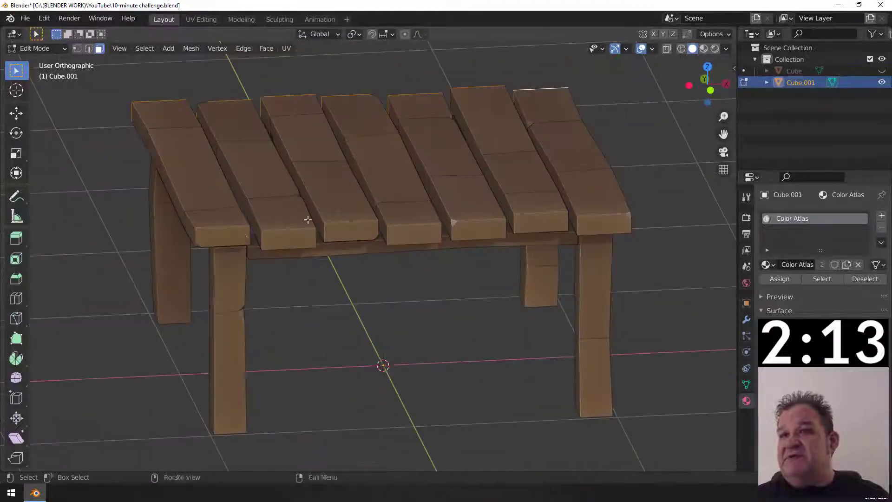
{"action": "left_click", "coordinate": [234, 234], "text": "shift"}
{"action": "left_click", "coordinate": [288, 237], "text": "shift"}
{"action": "left_click", "coordinate": [358, 230], "text": "shift"}
{"action": "left_click", "coordinate": [409, 233], "text": "shift"}
{"action": "left_click", "coordinate": [483, 228], "text": "shift"}
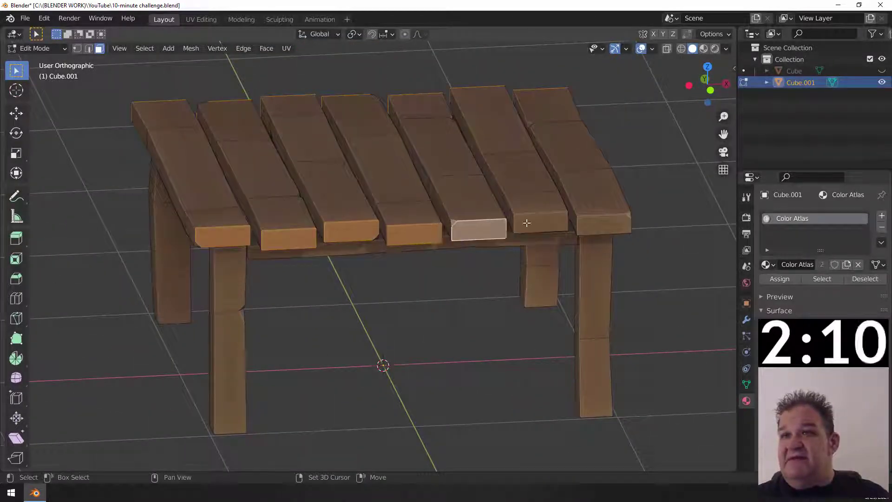
{"action": "left_click", "coordinate": [526, 223], "text": "shift"}
{"action": "left_click", "coordinate": [599, 224], "text": "shift"}
- Add the bottom faces of the four legs to the selection
{"action": "middle_click_drag", "start_coordinate": [599, 224], "coordinate": [596, 210]}
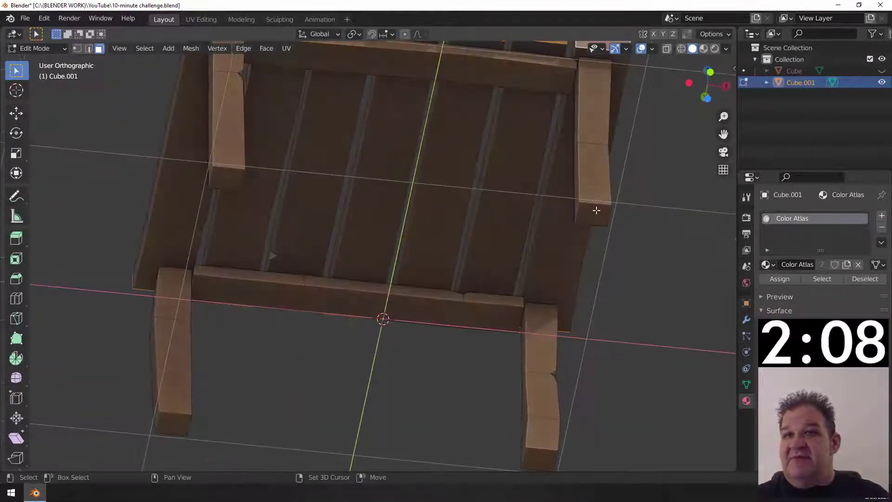
{"action": "left_click", "coordinate": [596, 210], "text": "shift"}
{"action": "left_click", "coordinate": [541, 457], "text": "shift"}
{"action": "left_click", "coordinate": [176, 417], "text": "shift"}
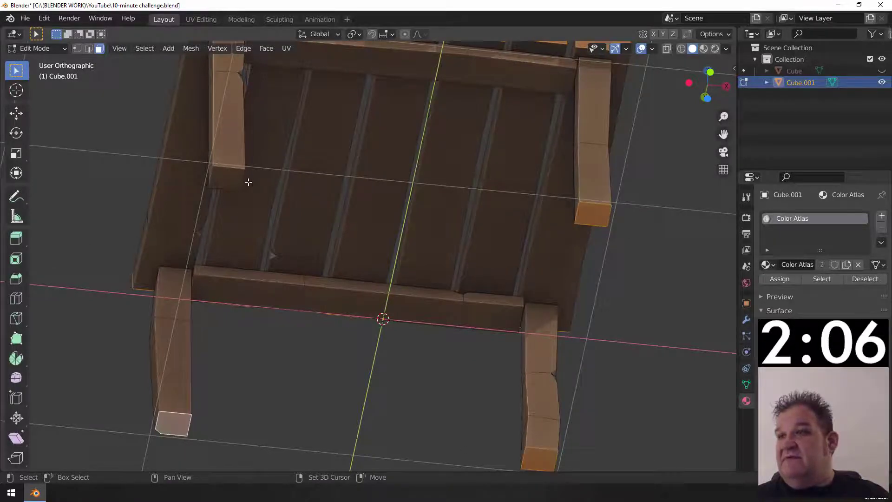
{"action": "left_click", "coordinate": [245, 176], "text": "shift"}
{"action": "middle_click_drag", "start_coordinate": [246, 169], "coordinate": [312, 179]}
- In UV Editing, move the selected faces' UVs onto the first woodtone cube of the atlas
{"action": "left_click", "coordinate": [195, 19]}
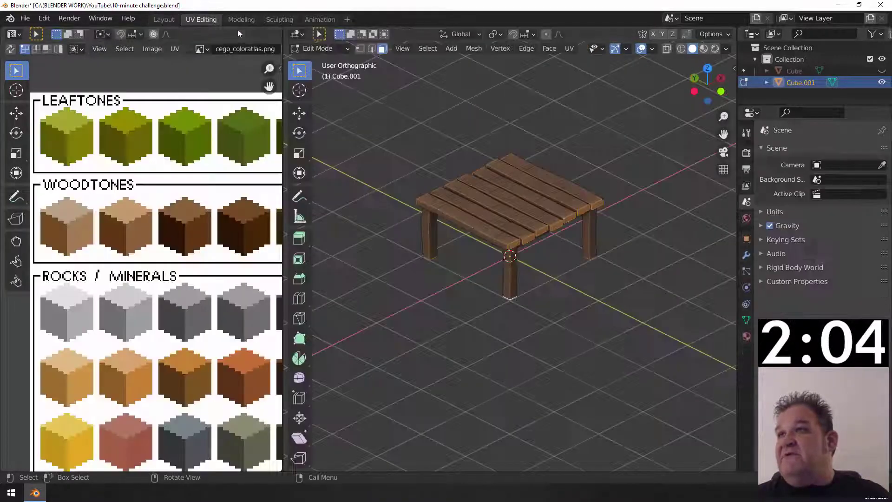
{"action": "key", "text": "g"}
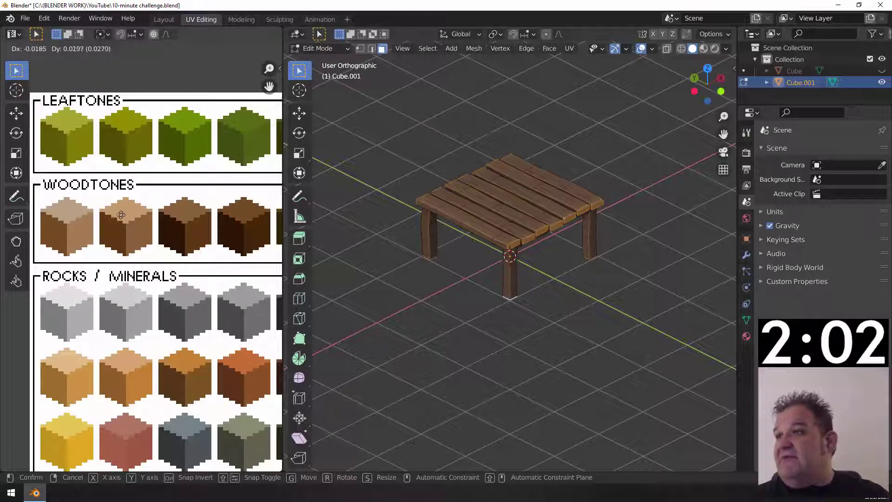
{"action": "left_click", "coordinate": [124, 216]}
{"action": "key", "text": "a"}
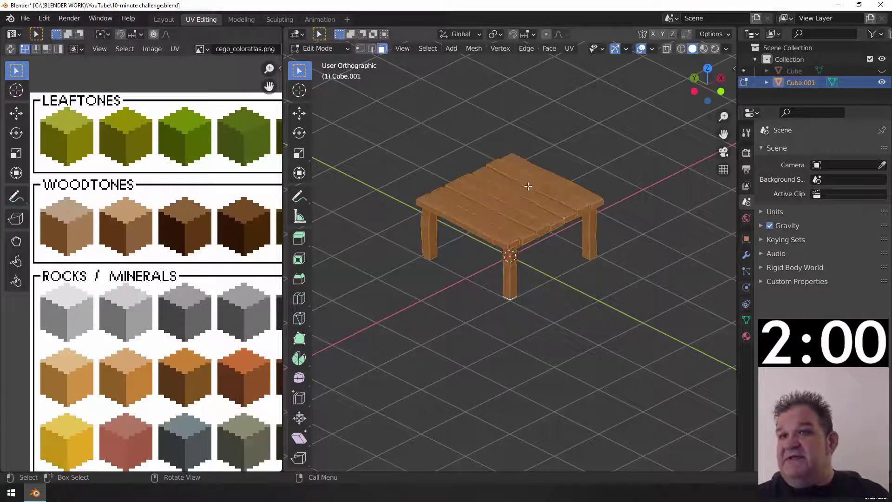
{"action": "key", "text": "g"}
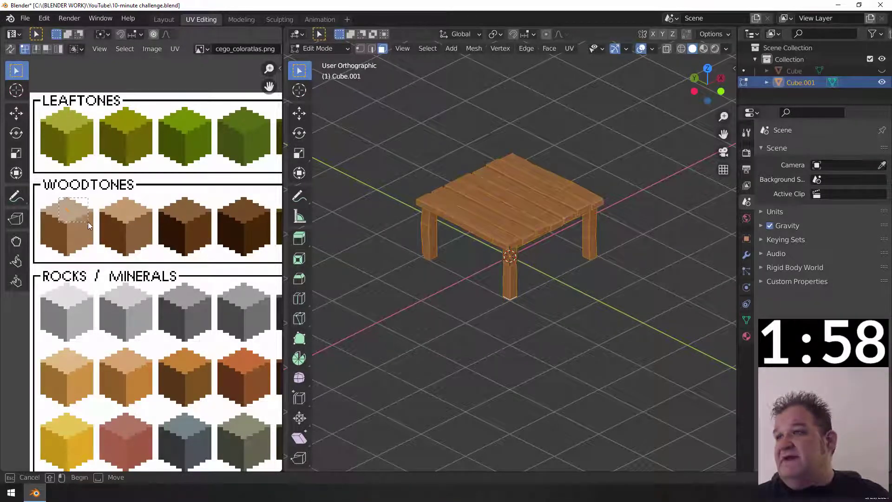
{"action": "left_click", "coordinate": [72, 208]}
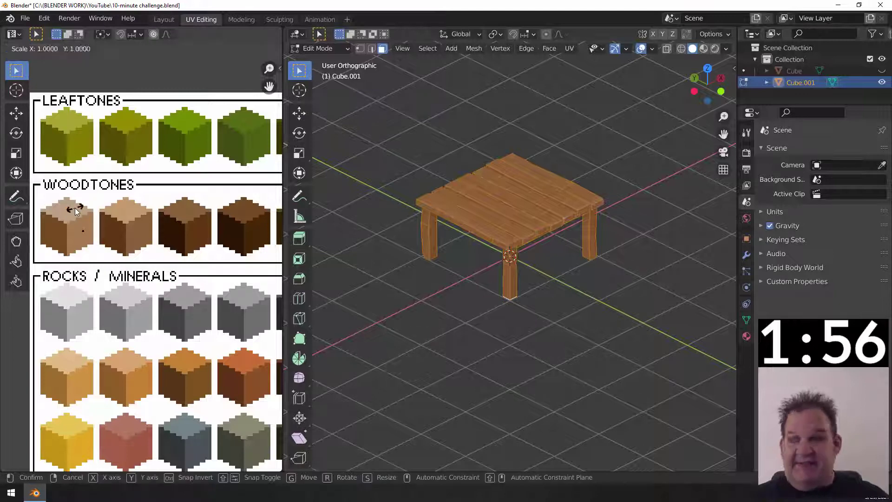
- Scale the UVs to 0 so they collapse into the lightest woodtone swatch
{"action": "key", "text": "s"}
{"action": "key", "text": "0"}
{"action": "key", "text": "Return"}
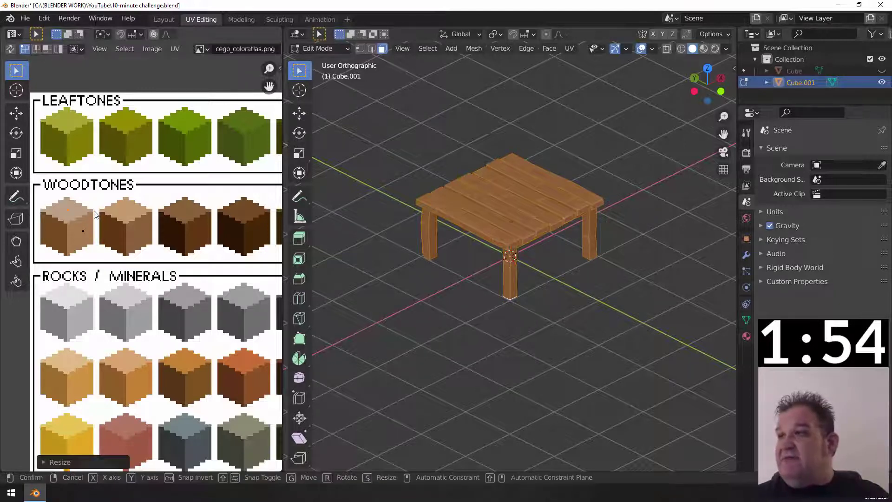
{"action": "key", "text": "g"}
{"action": "left_click", "coordinate": [95, 213]}
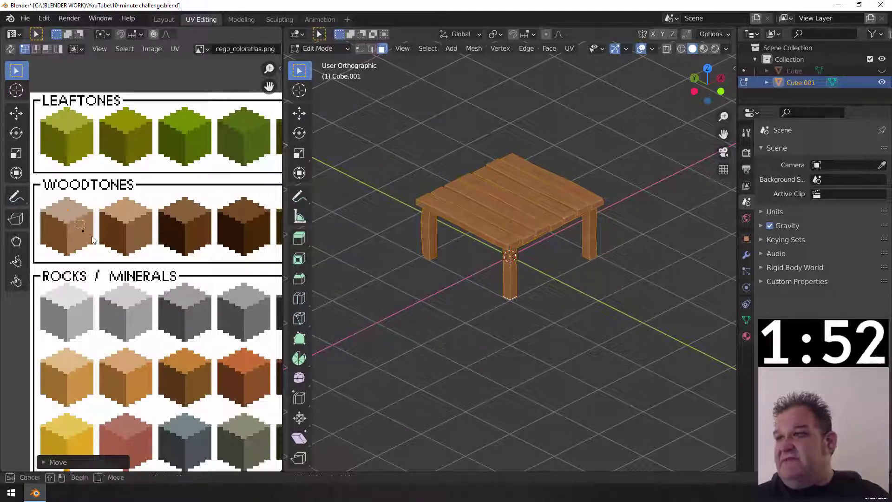
{"action": "key", "text": "ctrl+z"}
{"action": "key", "text": "s"}
{"action": "key", "text": "0"}
{"action": "key", "text": "Return"}
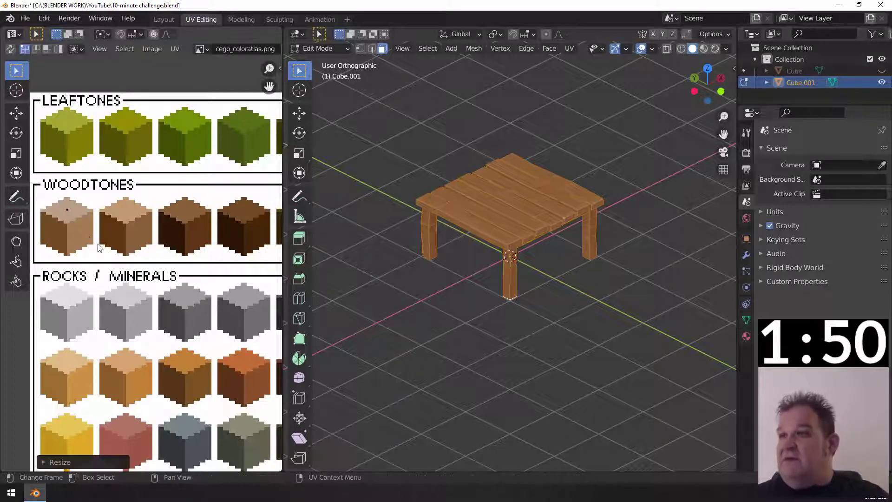
- Back in Layout, enter Edit Mode on the table and view it centred from directly below
{"action": "left_click", "coordinate": [163, 19]}
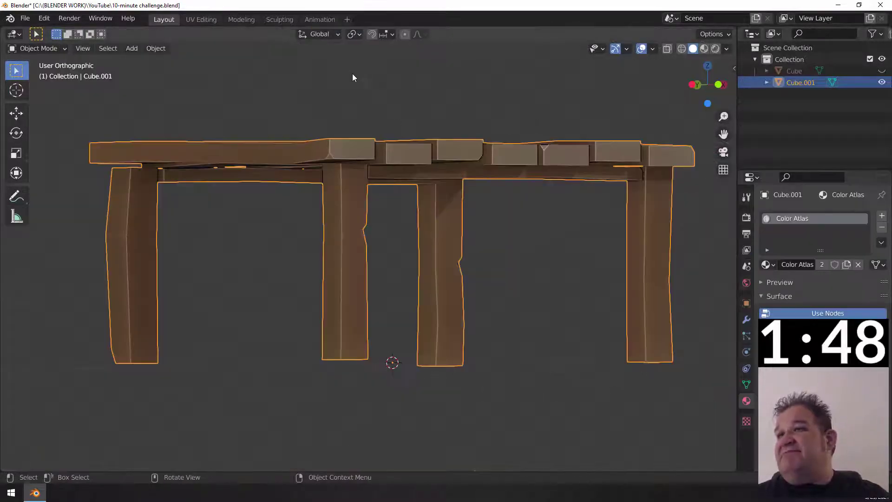
{"action": "middle_click_drag", "start_coordinate": [352, 73], "coordinate": [560, 408]}
{"action": "key", "text": "Tab"}
{"action": "key", "text": "Tab"}
{"action": "key", "text": "ctrl+KP_7"}
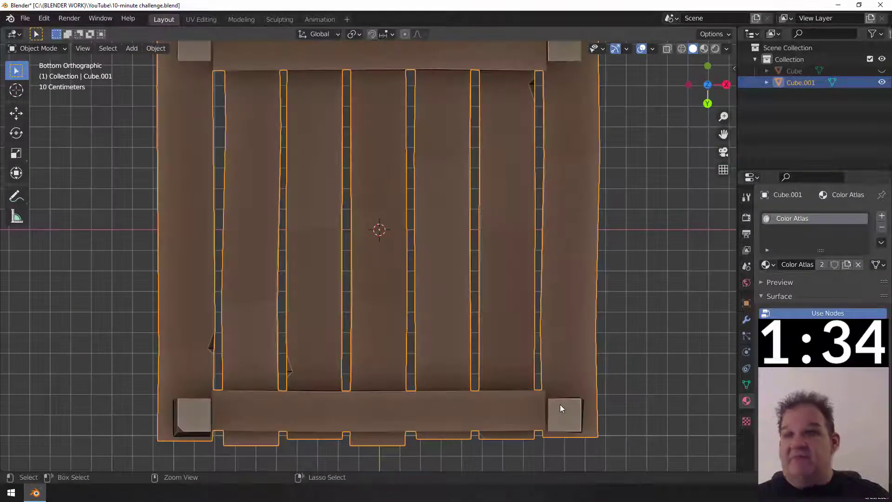
{"action": "scroll", "coordinate": [512, 383], "scroll_direction": "down", "scroll_amount": 1}
{"action": "middle_click_drag", "start_coordinate": [531, 384], "coordinate": [537, 408], "text": "shift"}
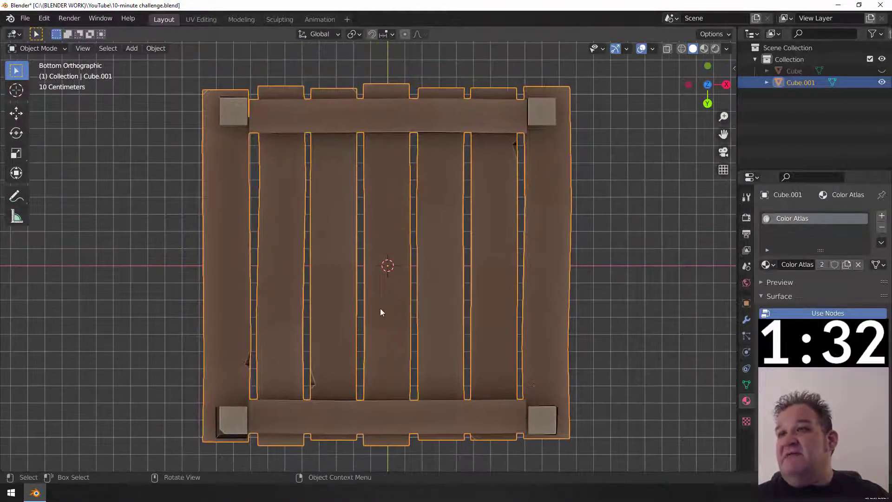
- Duplicate the top crossbeam and place a lengthened copy across the middle underside
{"action": "key", "text": "Tab"}
{"action": "left_click", "coordinate": [379, 113]}
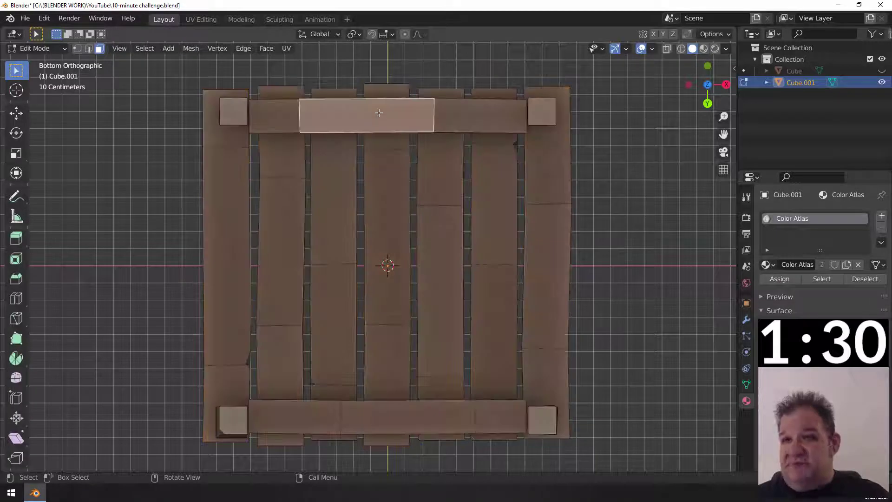
{"action": "key", "text": "ctrl+l"}
{"action": "key", "text": "shift+d"}
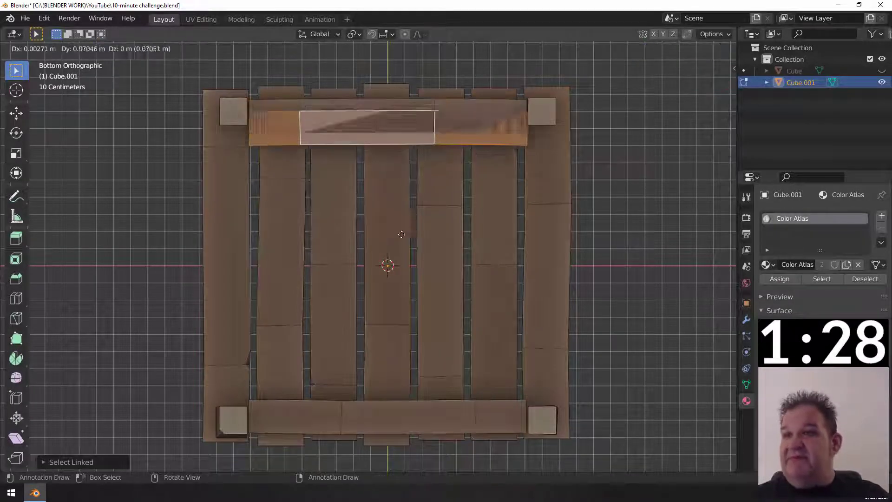
{"action": "left_click", "coordinate": [400, 318]}
{"action": "key", "text": "s"}
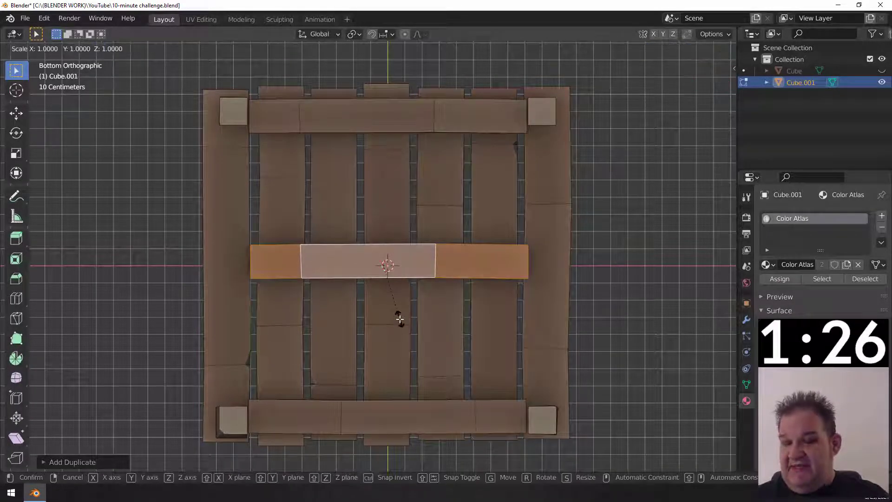
{"action": "key", "text": "x"}
{"action": "left_click", "coordinate": [427, 318]}
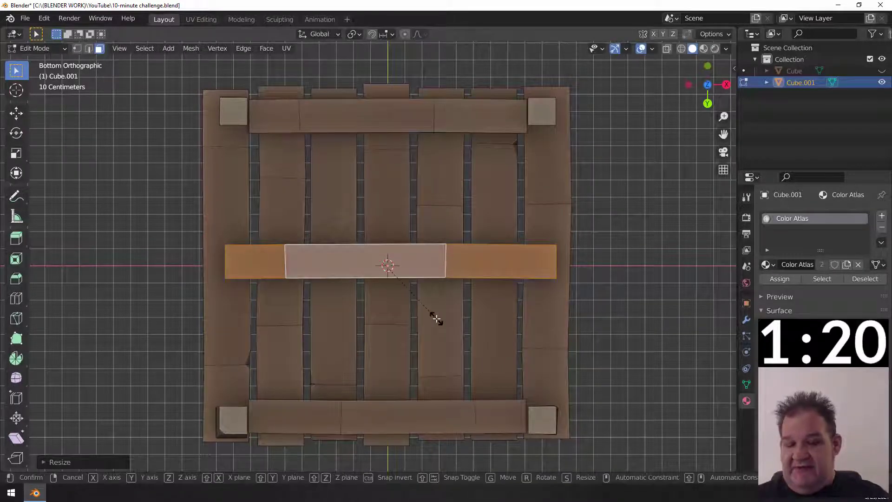
- Mirror the new beam with a Y scale of -1 and recalculate its normals
{"action": "type", "text": "sy-1"}
{"action": "key", "text": "Return"}
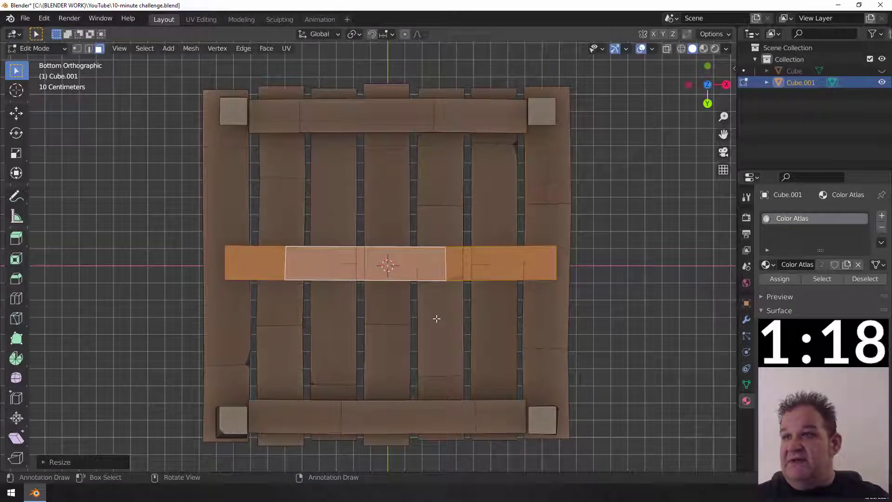
{"action": "key", "text": "shift+n"}
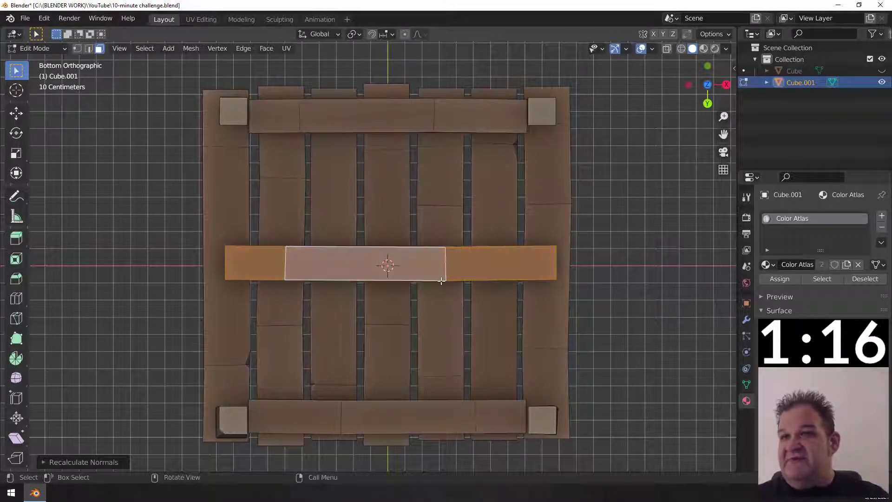
{"action": "mouse_move", "coordinate": [459, 269]}
{"action": "middle_mouse_down"}
{"action": "mouse_move", "coordinate": [478, 294]}
{"action": "mouse_move", "coordinate": [493, 378]}
{"action": "mouse_move", "coordinate": [502, 243]}
{"action": "mouse_move", "coordinate": [481, 243]}
{"action": "mouse_move", "coordinate": [453, 224]}
{"action": "mouse_move", "coordinate": [456, 215]}
{"action": "mouse_move", "coordinate": [418, 204]}
{"action": "middle_mouse_up"}
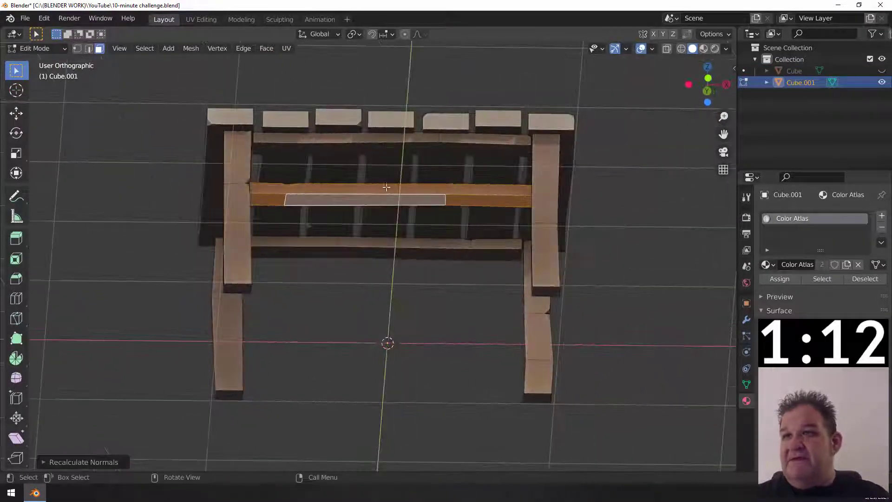
{"action": "scroll", "coordinate": [356, 197], "scroll_direction": "up", "scroll_amount": 5}
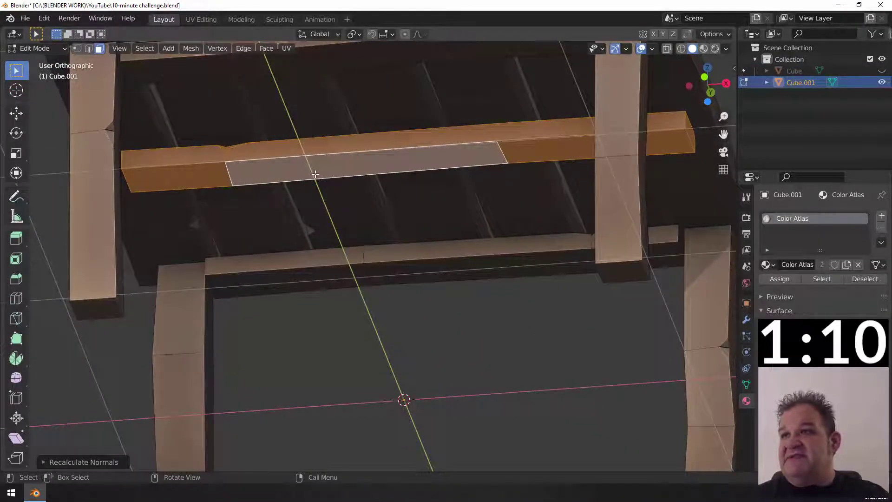
{"action": "middle_click_drag", "start_coordinate": [239, 144], "coordinate": [320, 167]}
{"action": "key", "text": "KP_1"}
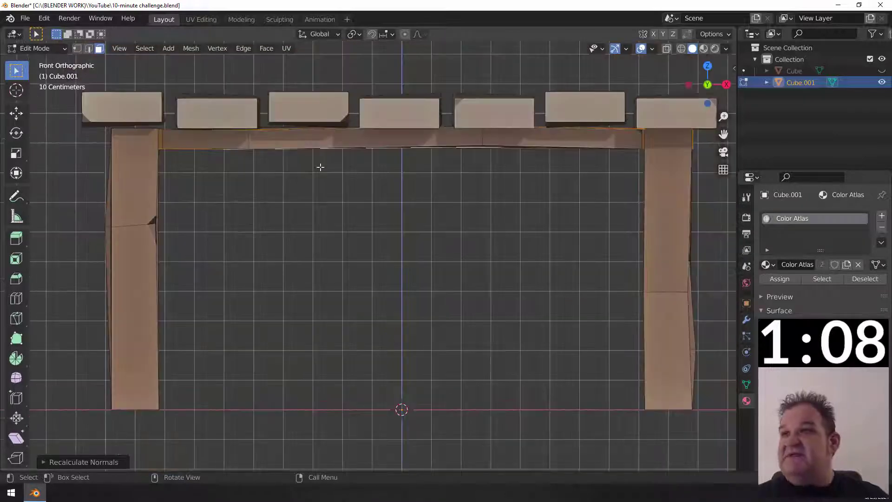
{"action": "key", "text": "KP_3"}
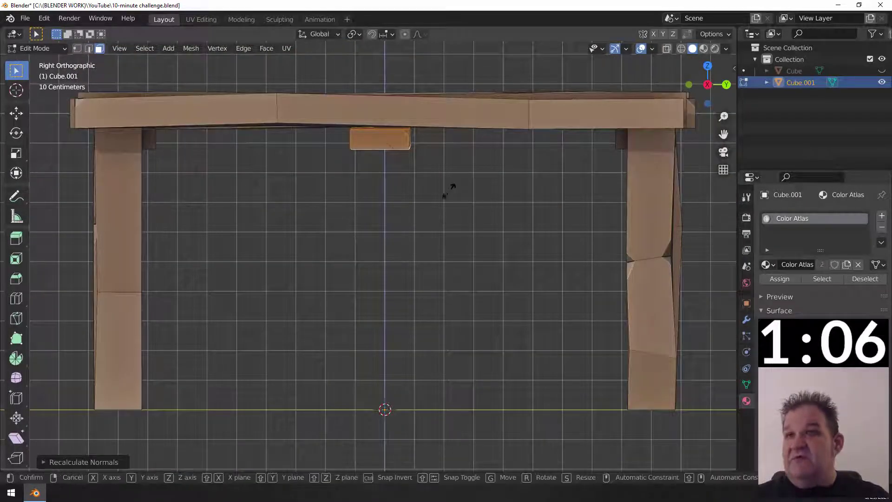
- Tilt the middle beam slightly and check it from beneath the table
{"action": "key", "text": "r"}
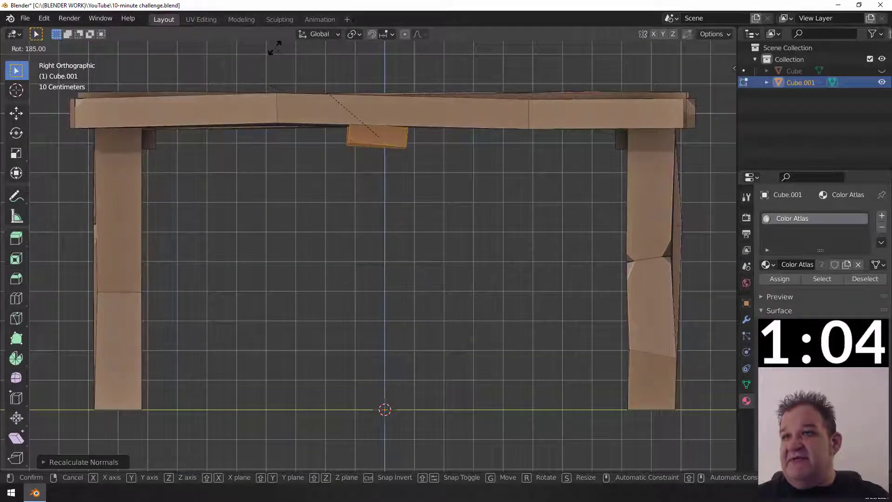
{"action": "left_click", "coordinate": [268, 48]}
{"action": "middle_click_drag", "start_coordinate": [372, 219], "coordinate": [432, 187]}
{"action": "middle_click_drag", "start_coordinate": [456, 204], "coordinate": [392, 227]}
{"action": "key", "text": "Tab"}
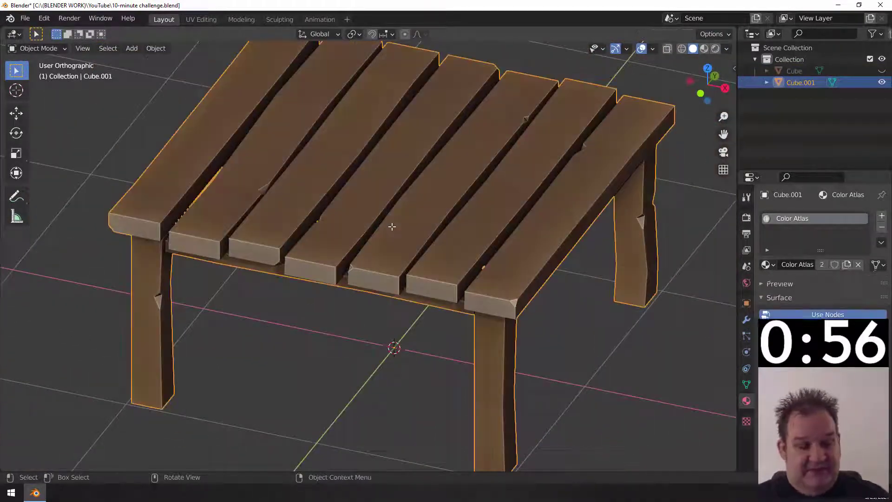
{"action": "scroll", "coordinate": [391, 226], "scroll_direction": "down", "scroll_amount": 3}
{"action": "middle_click_drag", "start_coordinate": [410, 231], "coordinate": [393, 239]}
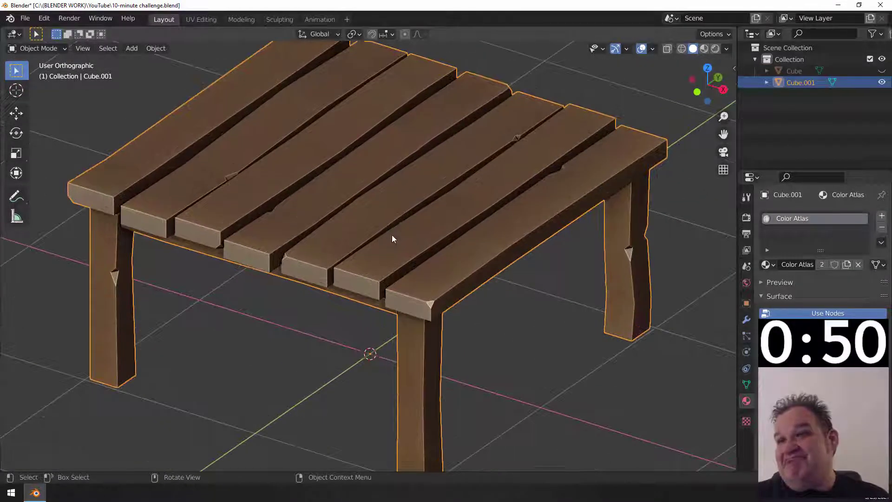
{"action": "middle_click_drag", "start_coordinate": [468, 239], "coordinate": [447, 221]}
{"action": "scroll", "coordinate": [447, 221], "scroll_direction": "down", "scroll_amount": 3}
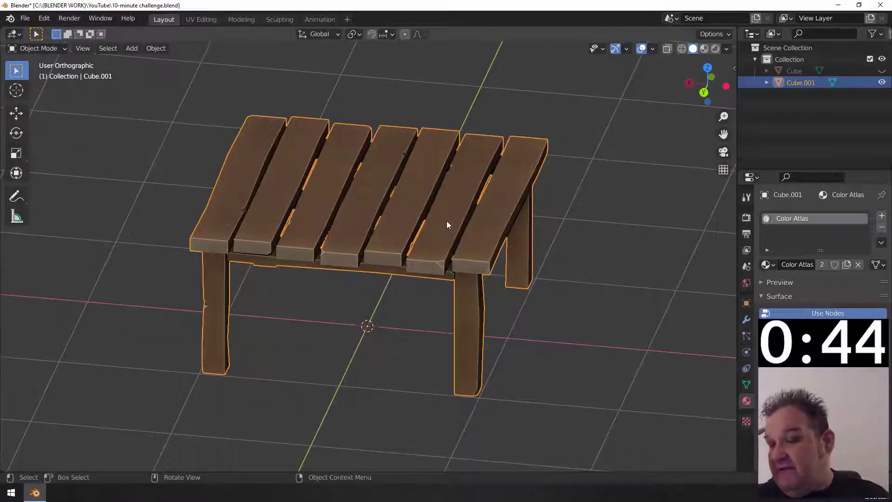
{"action": "middle_click_drag", "start_coordinate": [366, 226], "coordinate": [401, 157]}
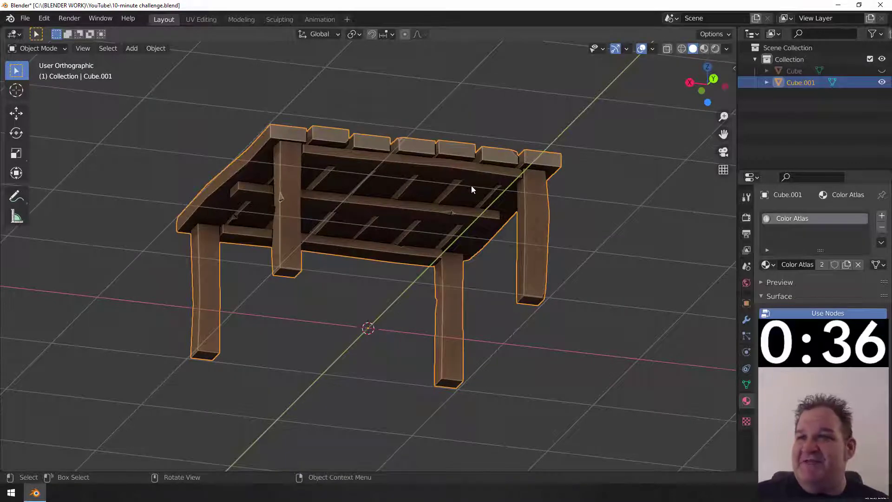
{"action": "middle_click_drag", "start_coordinate": [472, 190], "coordinate": [430, 212]}
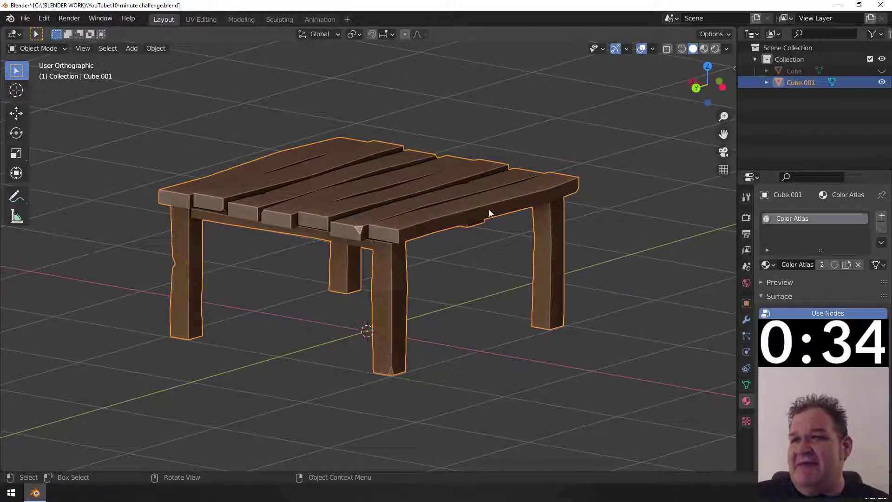
{"action": "middle_click_drag", "start_coordinate": [488, 209], "coordinate": [474, 223]}
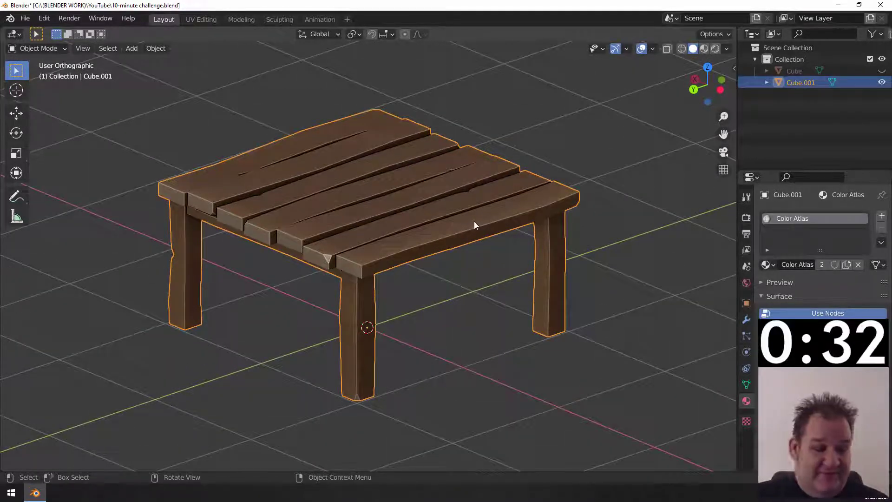
- Knife-cut a small triangle into the front plank's edge
{"action": "key", "text": "Tab"}
{"action": "scroll", "coordinate": [478, 228], "scroll_direction": "up", "scroll_amount": 5}
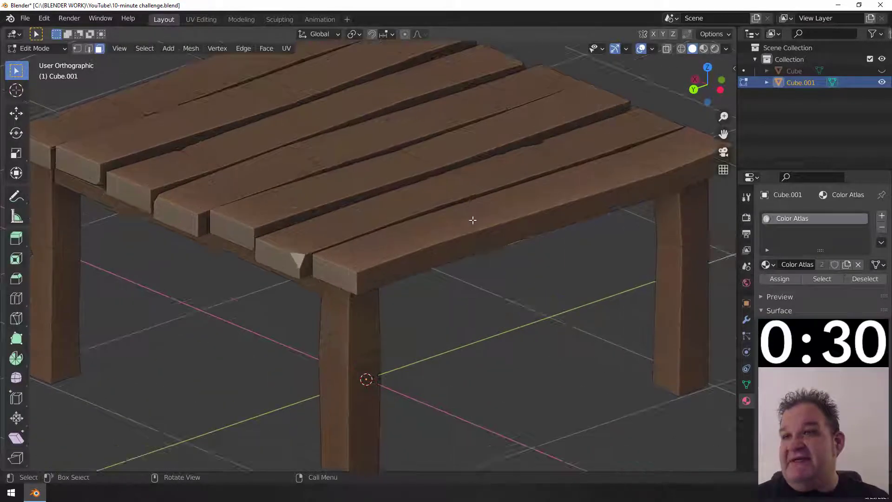
{"action": "left_click", "coordinate": [522, 245]}
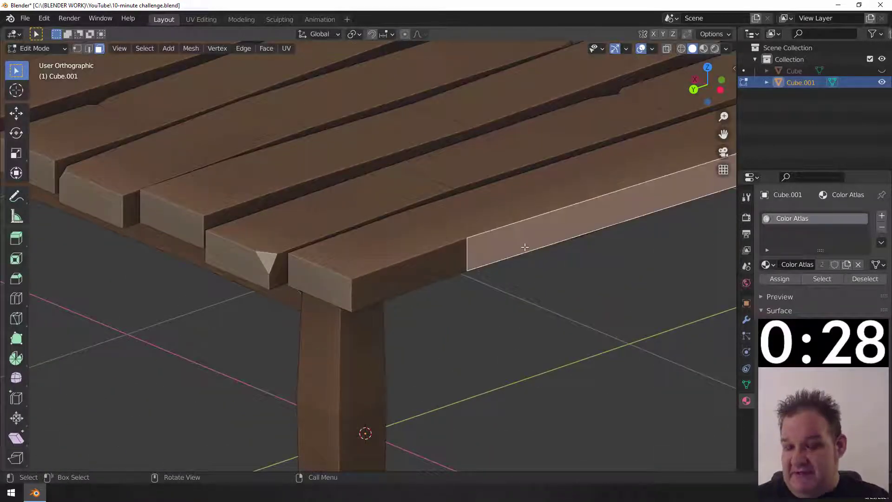
{"action": "key", "text": "2"}
{"action": "left_click", "coordinate": [479, 248]}
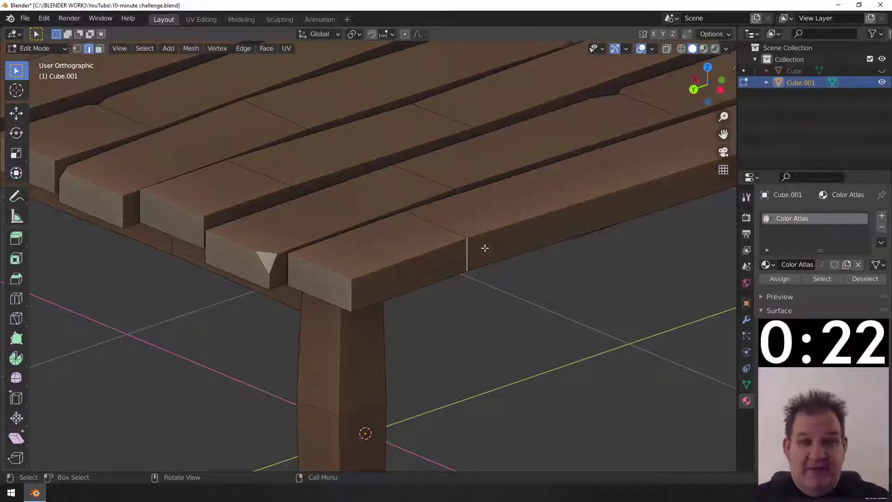
{"action": "key", "text": "k"}
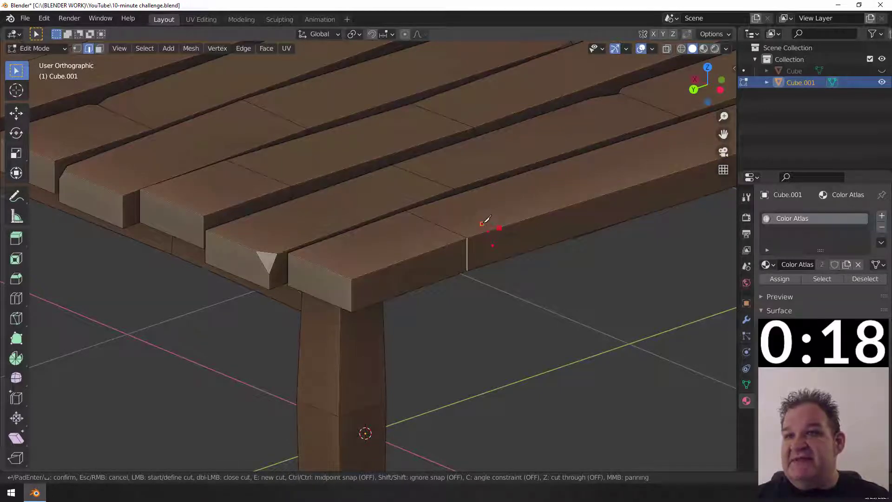
{"action": "key", "text": "Return"}
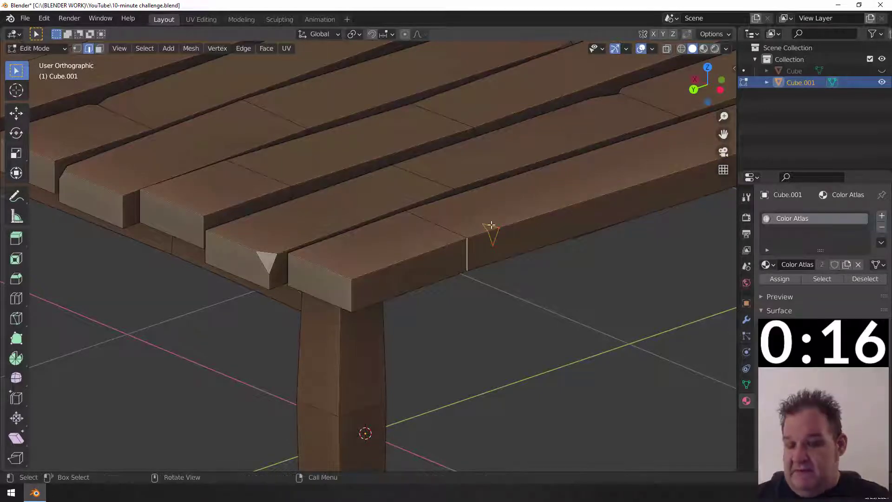
- Extrude and shrink the triangular face into a nick, grow the selection, and show UV Editing
{"action": "left_click", "coordinate": [494, 231]}
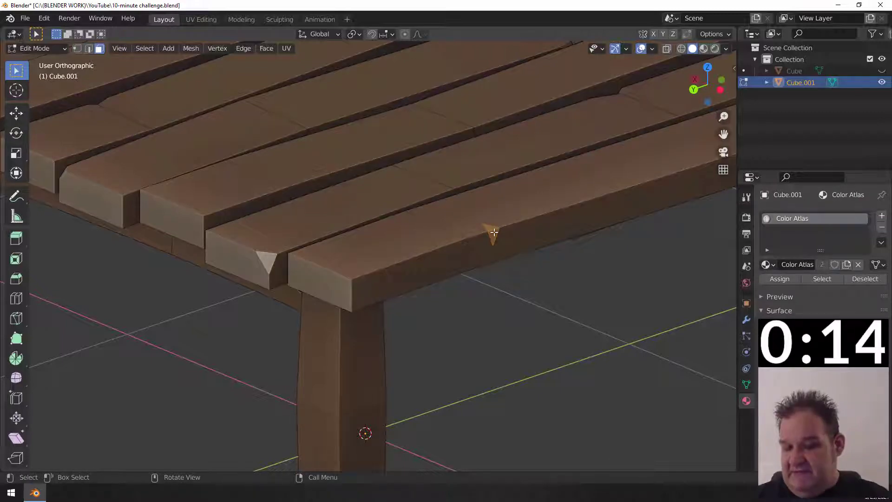
{"action": "key", "text": "KP_Decimal"}
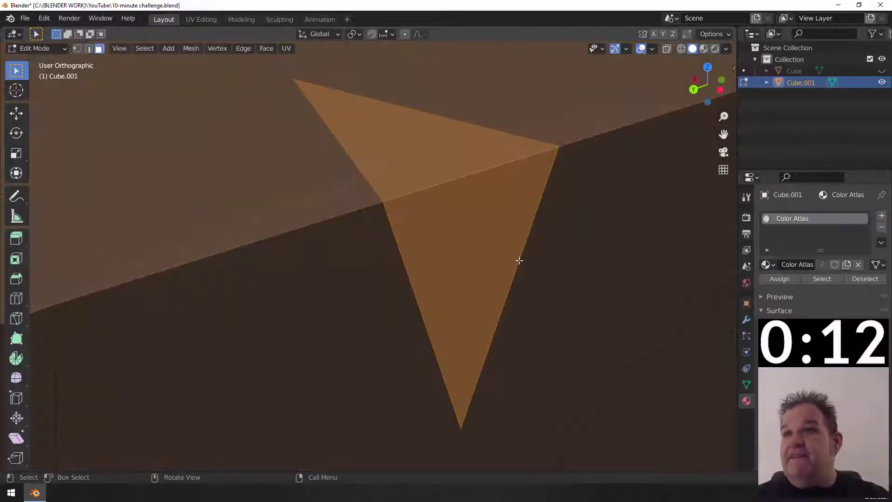
{"action": "middle_click_drag", "start_coordinate": [520, 259], "coordinate": [562, 258]}
{"action": "key", "text": "e"}
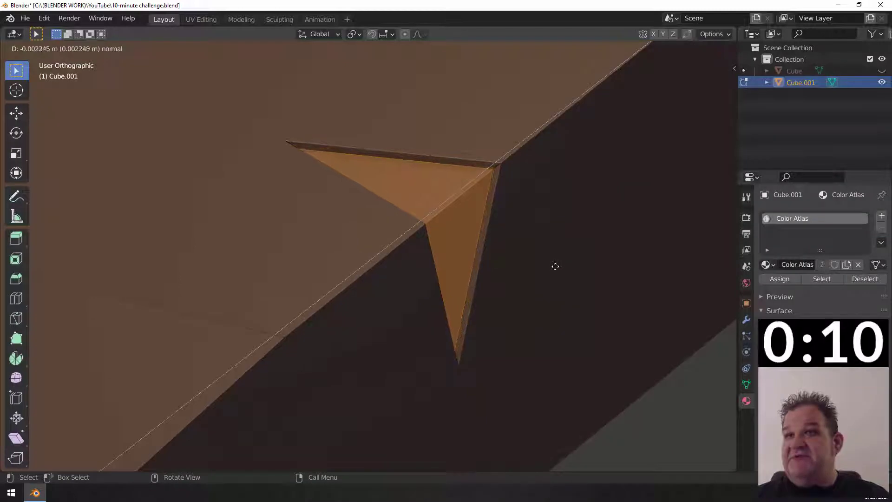
{"action": "left_click", "coordinate": [553, 267]}
{"action": "key", "text": "s"}
{"action": "left_click", "coordinate": [528, 255]}
{"action": "middle_click_drag", "start_coordinate": [527, 255], "coordinate": [450, 264]}
{"action": "key", "text": "ctrl+KP_Add"}
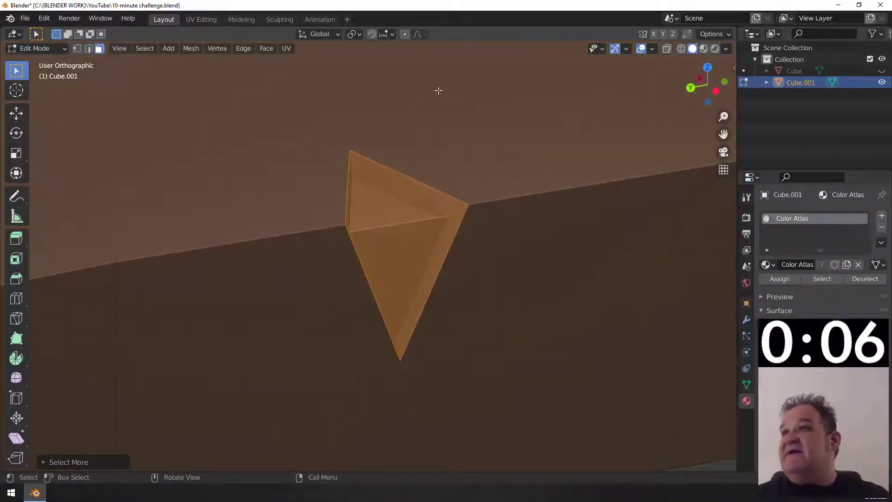
{"action": "left_click", "coordinate": [205, 19]}
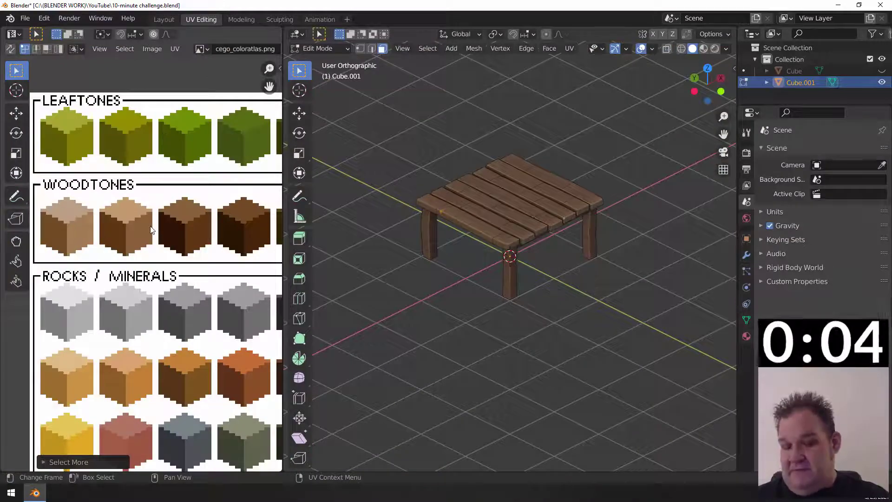
- Move the nick's UVs onto a wood-tone swatch in the colour atlas
{"action": "key", "text": "g"}
{"action": "left_click", "coordinate": [135, 204]}
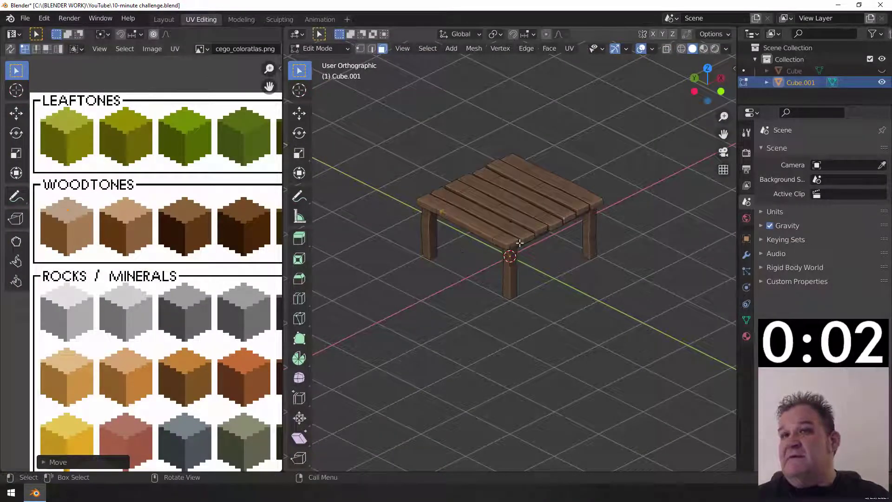
{"action": "middle_click_drag", "start_coordinate": [516, 243], "coordinate": [535, 244]}
{"action": "key", "text": "KP_Decimal"}
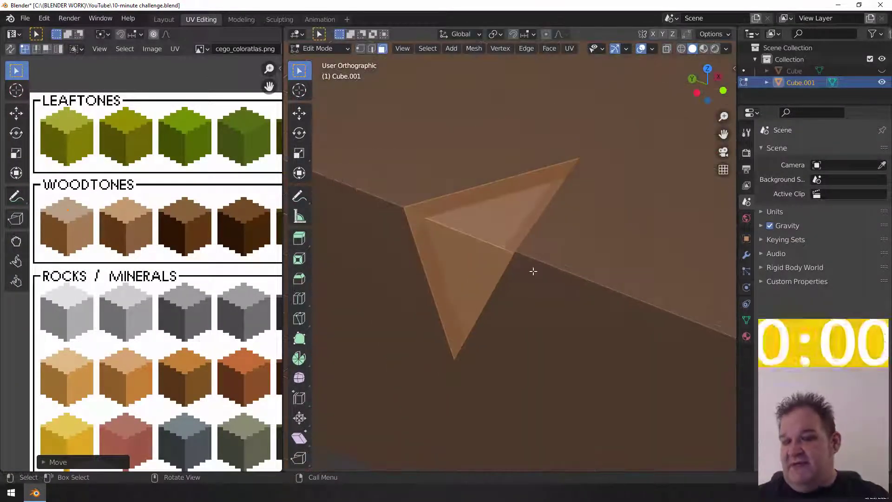
{"action": "middle_click_drag", "start_coordinate": [533, 269], "coordinate": [553, 261]}
{"action": "key", "text": "Tab"}
{"action": "middle_click_drag", "start_coordinate": [501, 269], "coordinate": [529, 214]}
- Turn on Auto Merge and vertex snapping, then merge a nick vertex onto its neighbour
{"action": "key", "text": "Tab"}
{"action": "key", "text": "1"}
{"action": "key", "text": "alt+a"}
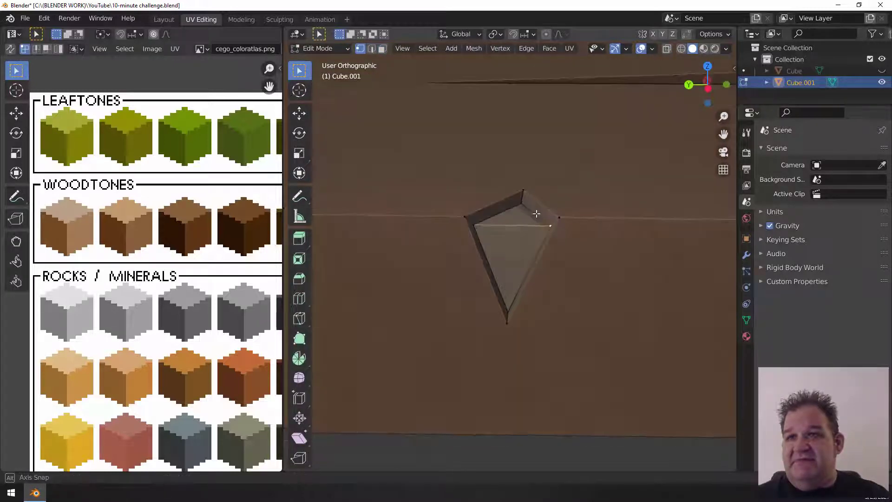
{"action": "left_click", "coordinate": [685, 33]}
{"action": "mouse_move", "coordinate": [566, 242]}
{"action": "middle_mouse_down"}
{"action": "mouse_move", "coordinate": [583, 249]}
{"action": "mouse_move", "coordinate": [554, 233]}
{"action": "middle_mouse_up"}
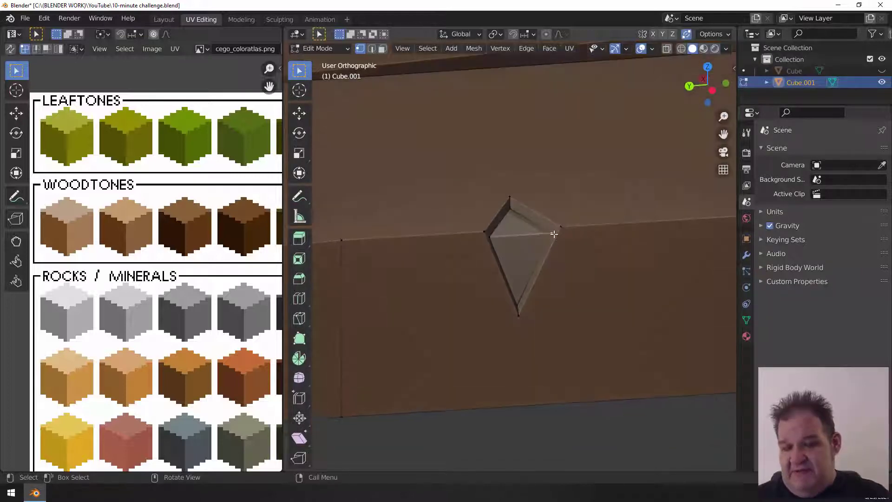
{"action": "left_click", "coordinate": [527, 33]}
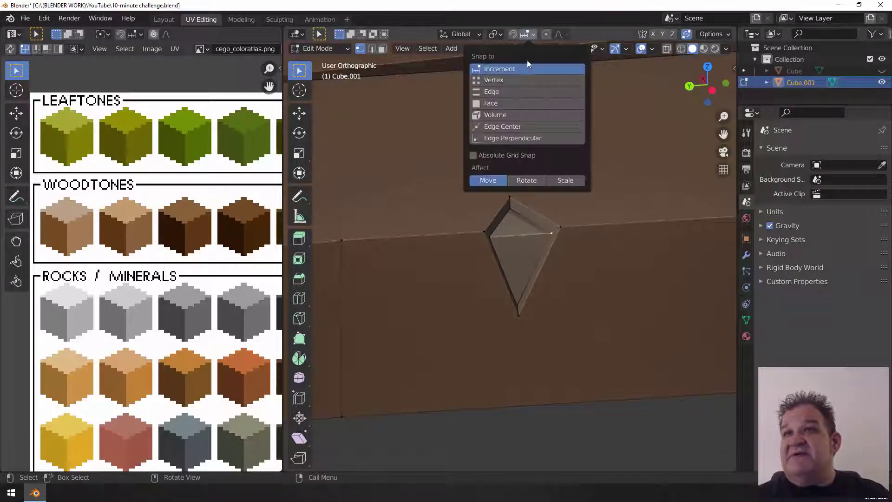
{"action": "left_click", "coordinate": [518, 77]}
{"action": "key", "text": "g"}
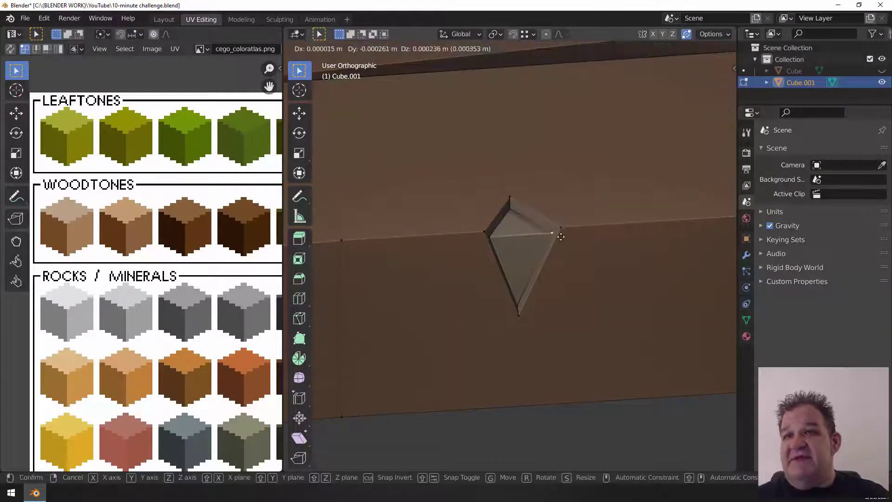
{"action": "left_click", "coordinate": [562, 229]}
{"action": "key", "text": "alt+a"}
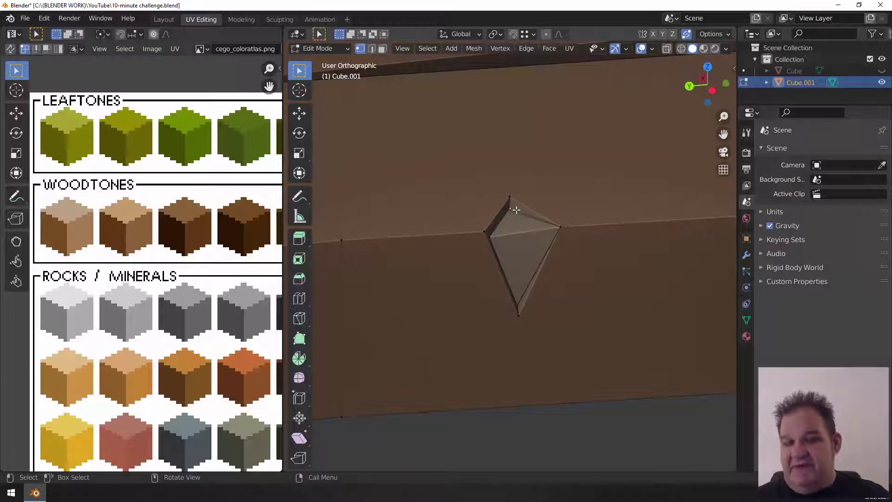
{"action": "key", "text": "ctrl+z"}
- Set snapping back to increments and slide a nick vertex along its edge
{"action": "middle_click_drag", "start_coordinate": [550, 260], "coordinate": [614, 218]}
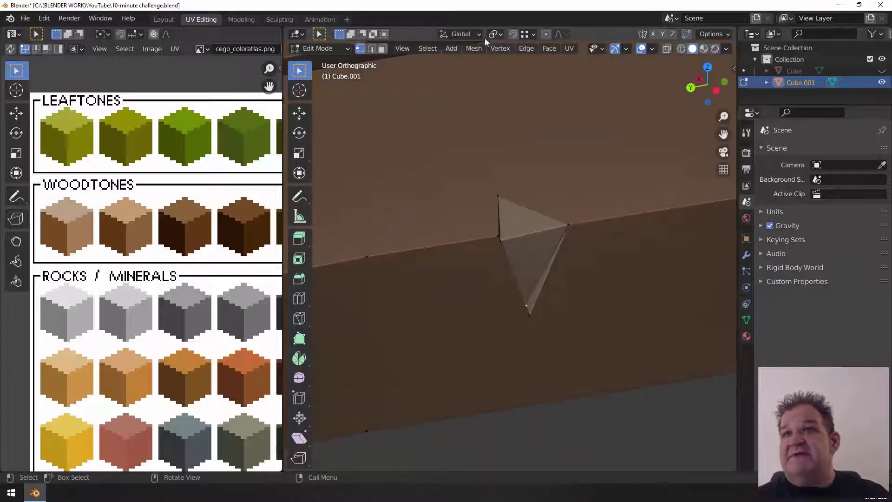
{"action": "left_click", "coordinate": [527, 36]}
{"action": "left_click", "coordinate": [514, 69]}
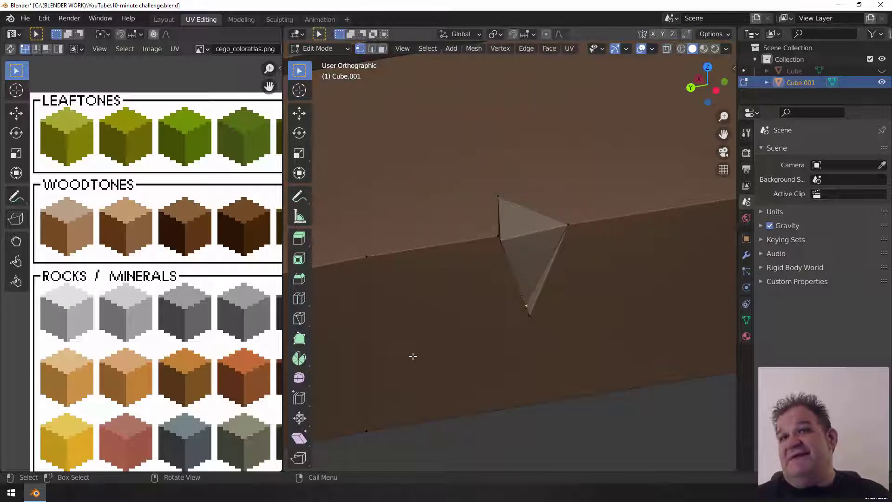
{"action": "middle_click_drag", "start_coordinate": [413, 355], "coordinate": [474, 290]}
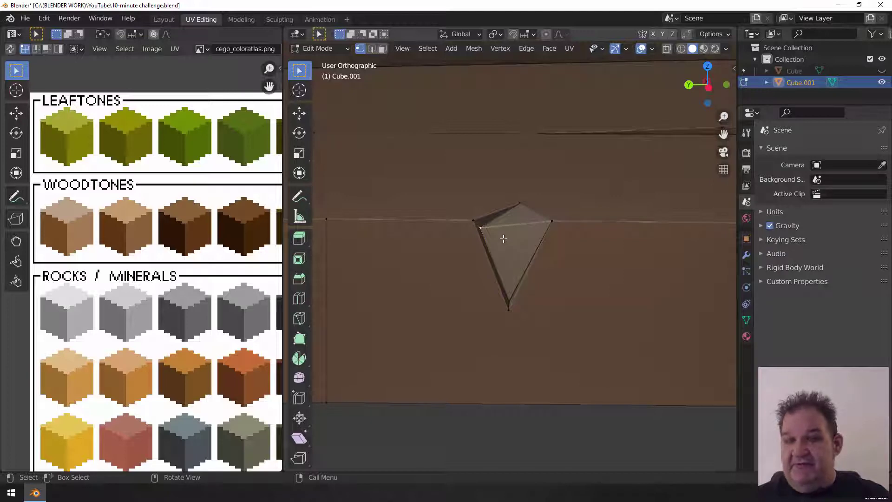
{"action": "key", "text": "shift+v"}
{"action": "left_click", "coordinate": [516, 235]}
{"action": "middle_click_drag", "start_coordinate": [518, 236], "coordinate": [571, 360]}
- Reposition the vertex to finish the notch and return to Object Mode
{"action": "key", "text": "g"}
{"action": "left_click", "coordinate": [550, 255]}
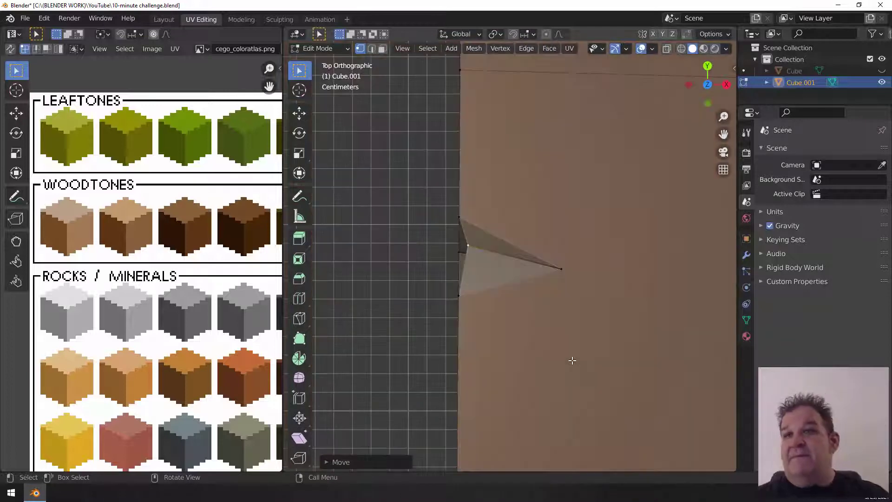
{"action": "key", "text": "Tab"}
{"action": "scroll", "coordinate": [532, 229], "scroll_direction": "down", "scroll_amount": 2}
{"action": "middle_click_drag", "start_coordinate": [531, 230], "coordinate": [635, 272]}
{"action": "left_click", "coordinate": [163, 19]}
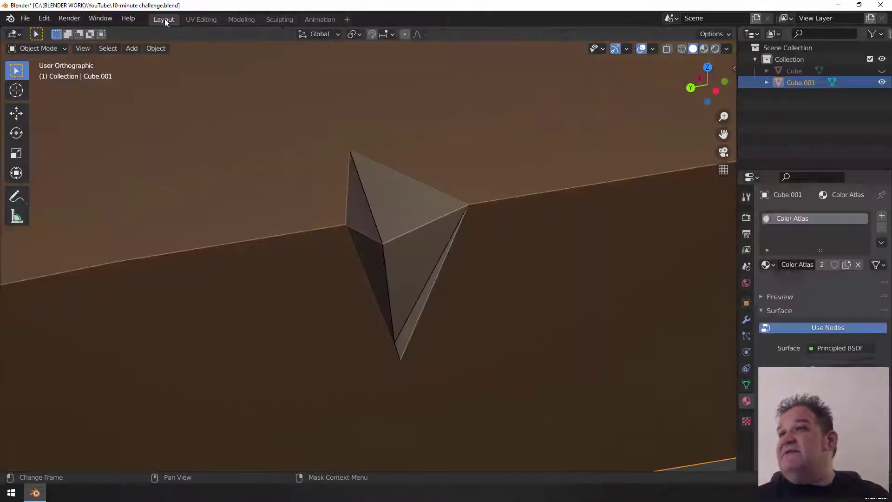
{"action": "scroll", "coordinate": [453, 167], "scroll_direction": "down", "scroll_amount": 5}
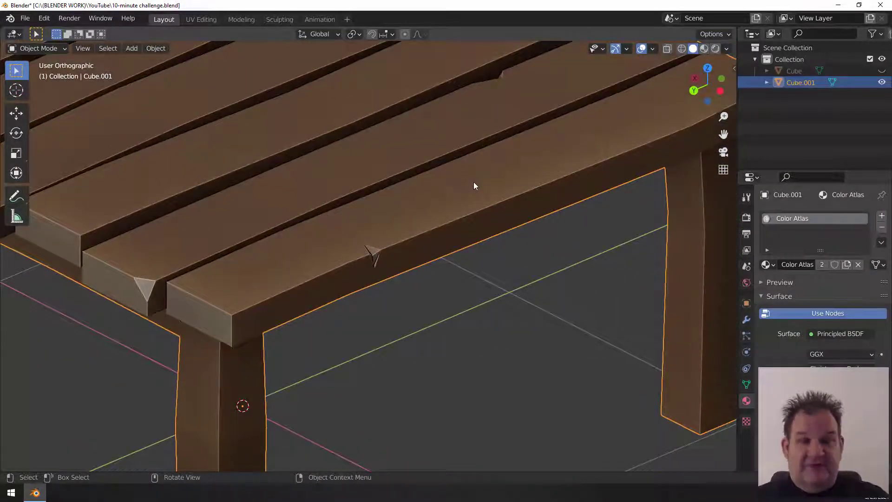
{"action": "scroll", "coordinate": [473, 182], "scroll_direction": "down", "scroll_amount": 2}
{"action": "middle_click_drag", "start_coordinate": [467, 199], "coordinate": [459, 193]}
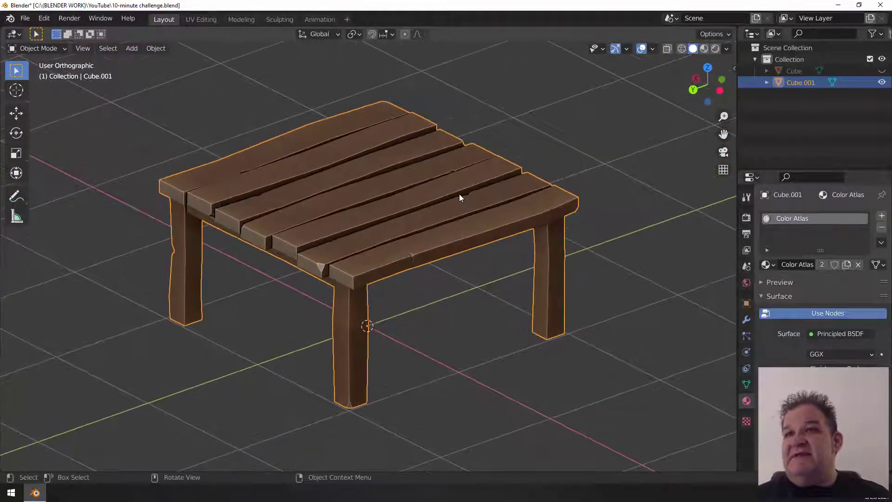
{"action": "middle_click_drag", "start_coordinate": [291, 226], "coordinate": [397, 229]}
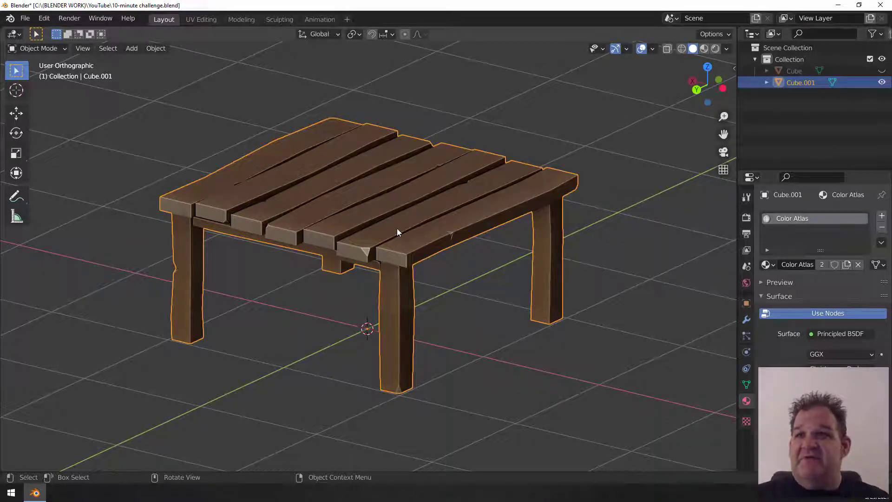
{"action": "left_click", "coordinate": [882, 83]}
{"action": "left_click", "coordinate": [881, 70]}
{"action": "middle_click_drag", "start_coordinate": [505, 187], "coordinate": [521, 133]}
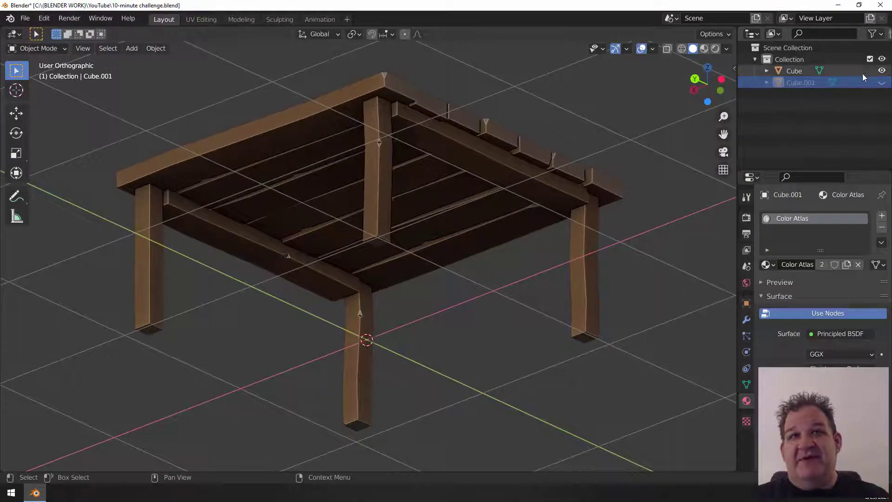
{"action": "left_click", "coordinate": [881, 82]}
{"action": "left_click", "coordinate": [881, 71]}
{"action": "middle_click_drag", "start_coordinate": [400, 187], "coordinate": [375, 250]}
{"action": "scroll", "coordinate": [376, 252], "scroll_direction": "up", "scroll_amount": 1}
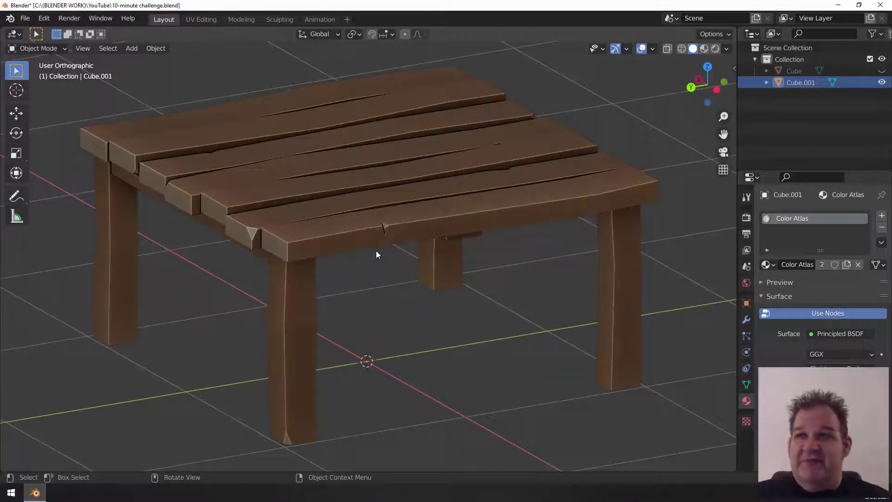